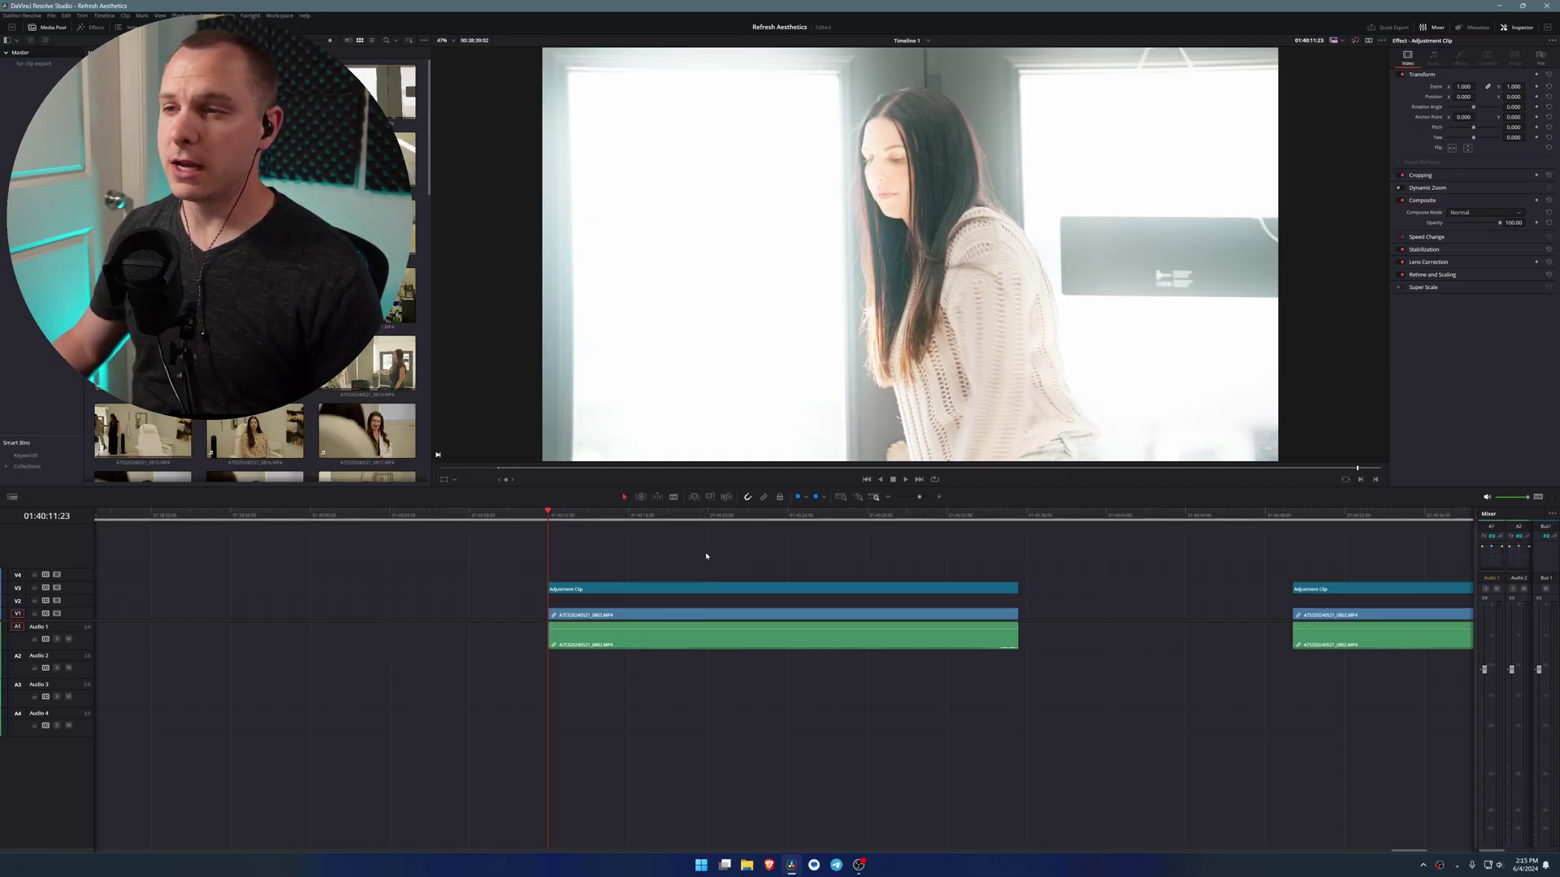
Play back Timeline 1, then bring the clip onto the Color page with its node graph showing
{"action": "key", "text": "space"}
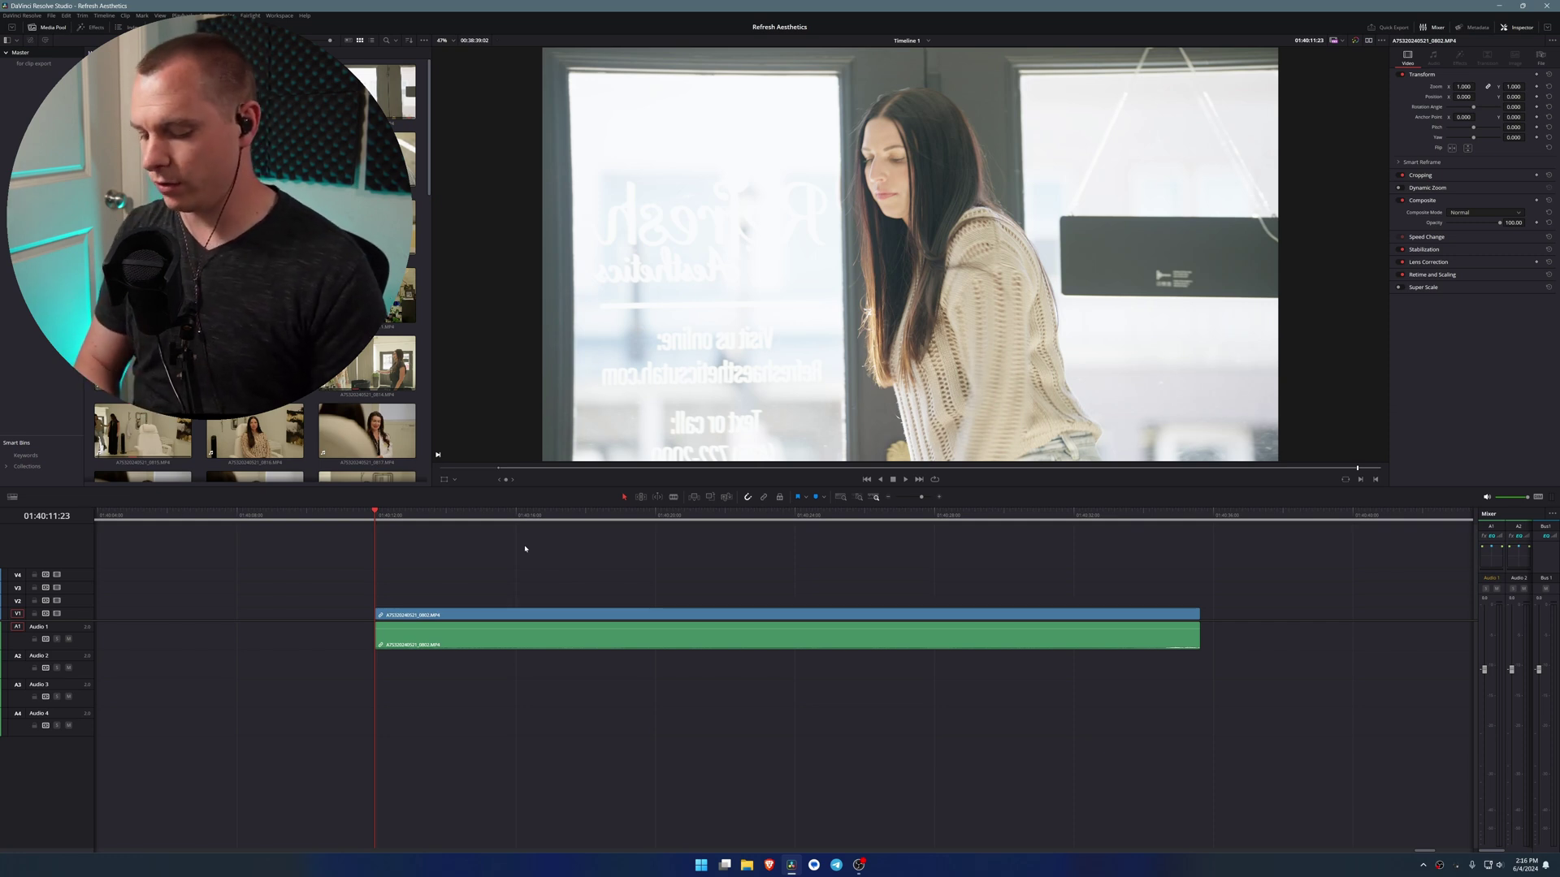
{"action": "key", "text": "shift+6"}
{"action": "left_click_drag", "start_coordinate": [1162, 273], "coordinate": [1147, 271]}
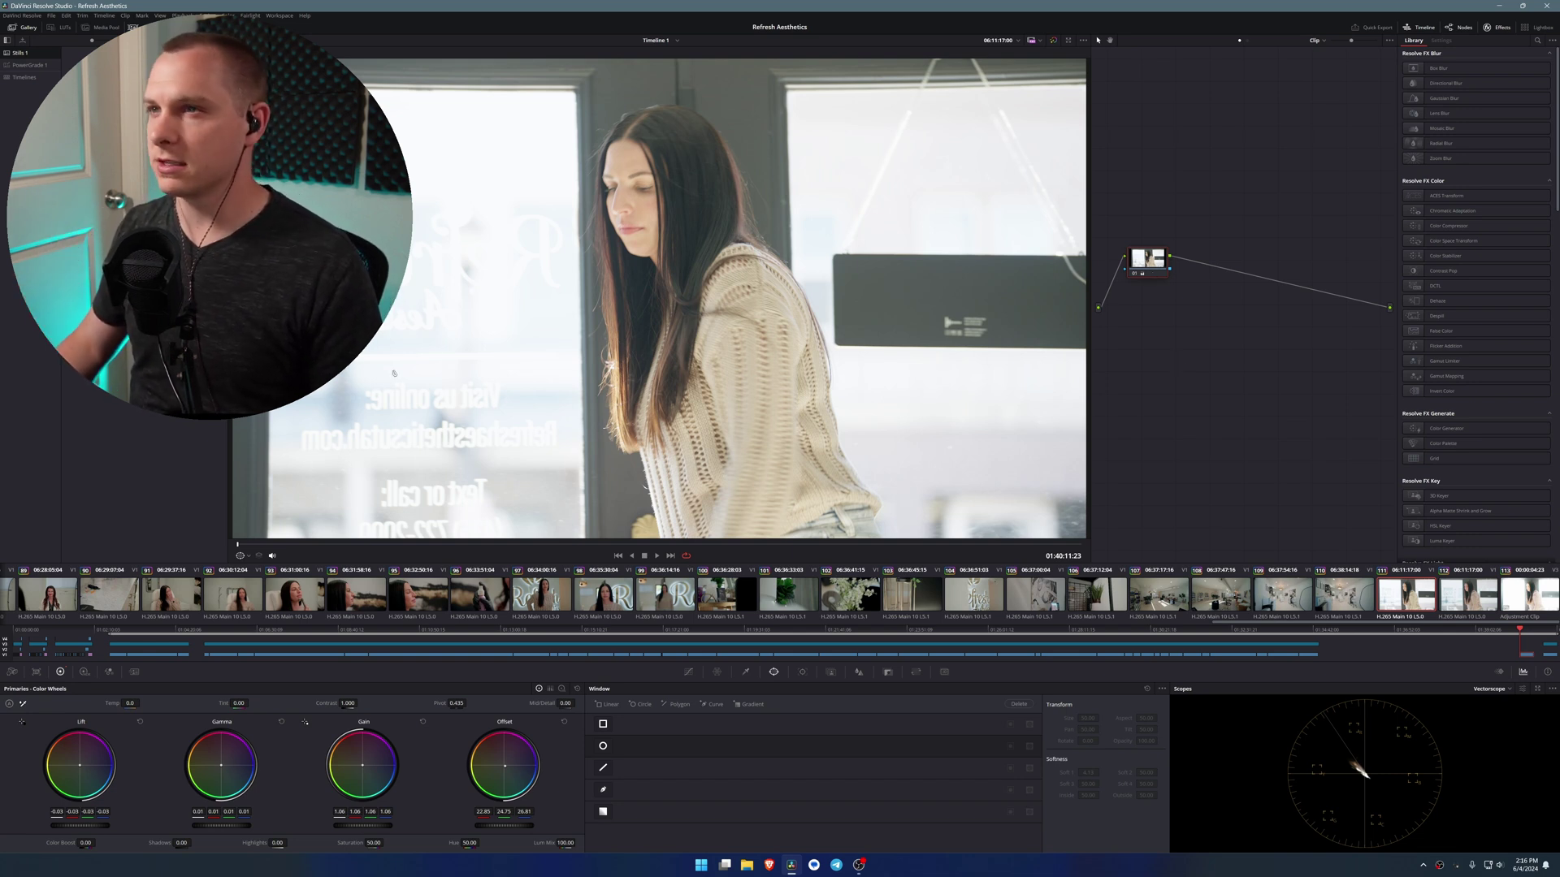
Add a serial node 02 after node 01 and apply the ACES Transform effect to it
{"action": "key", "text": "alt+s"}
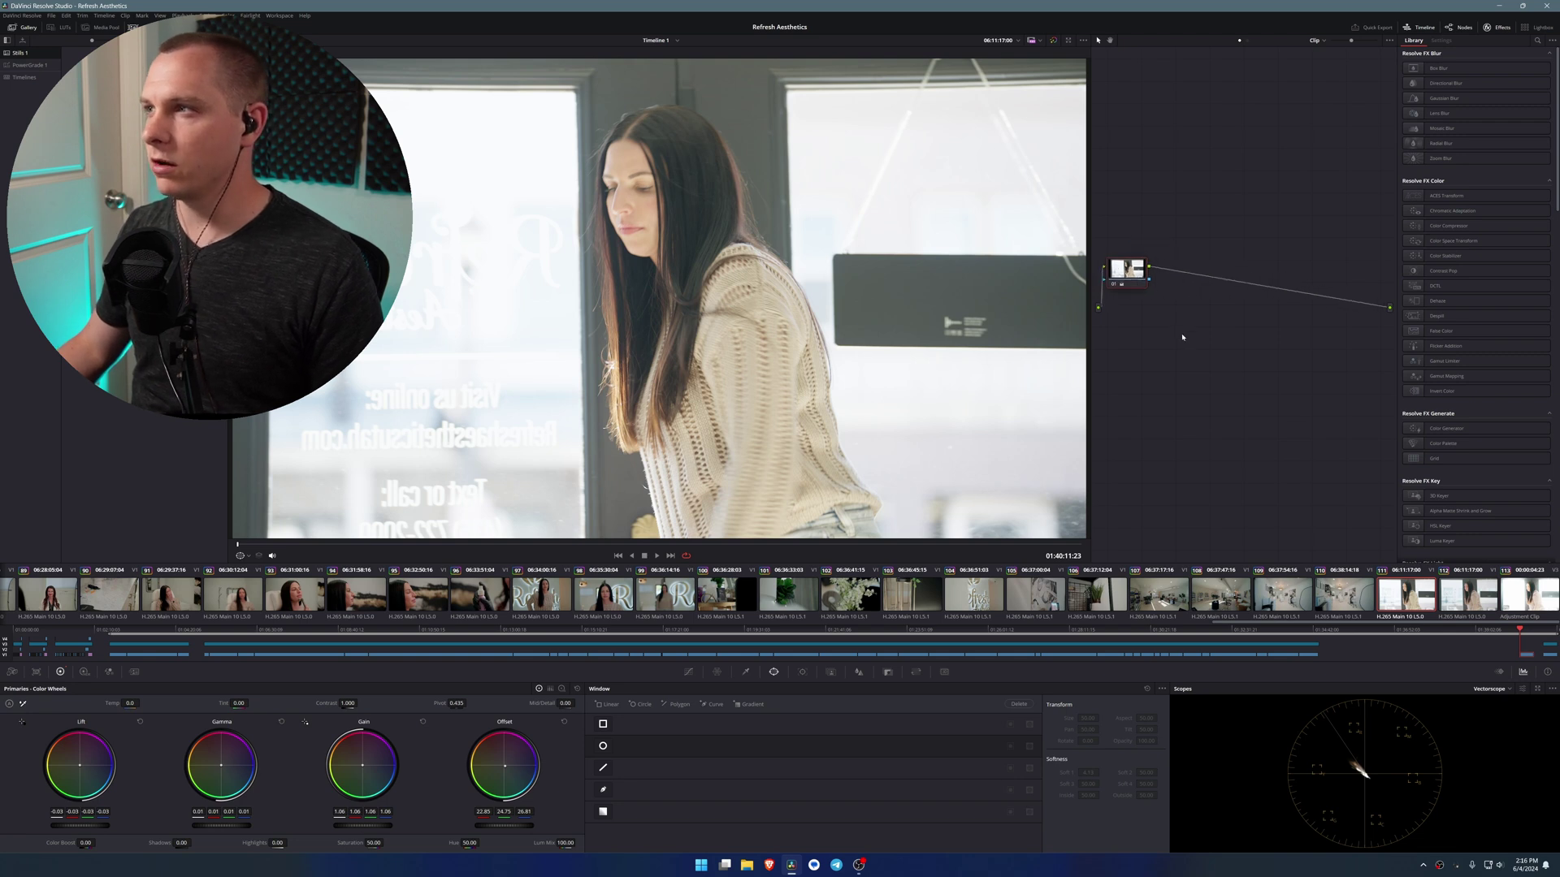
{"action": "mouse_move", "coordinate": [1310, 287]}
{"action": "left_mouse_down"}
{"action": "mouse_move", "coordinate": [1335, 294]}
{"action": "mouse_move", "coordinate": [1324, 276]}
{"action": "left_mouse_up"}
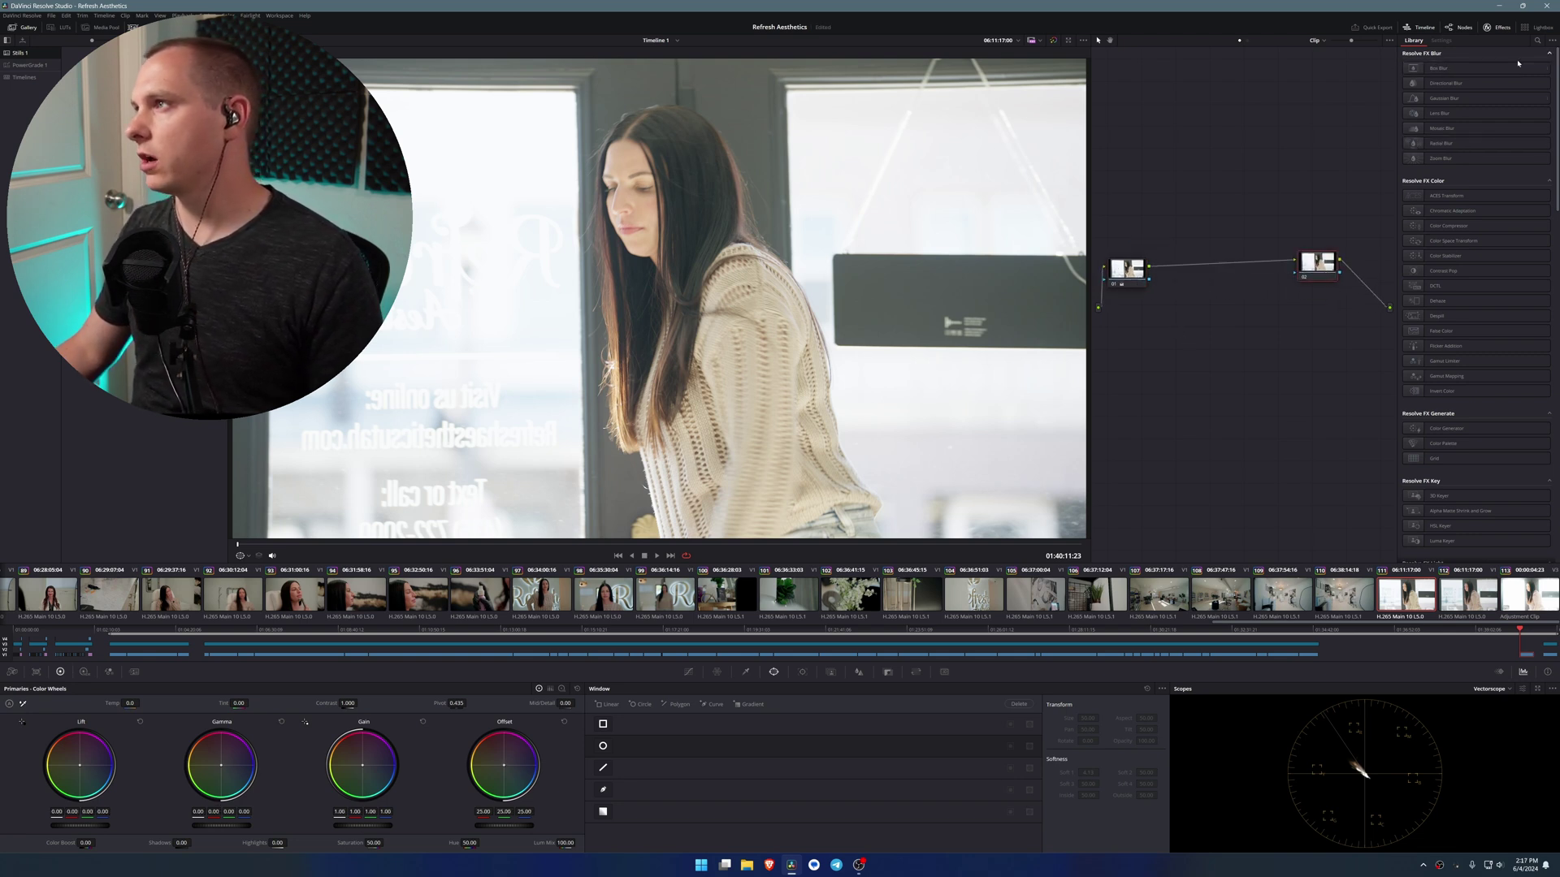
{"action": "left_click", "coordinate": [1536, 40]}
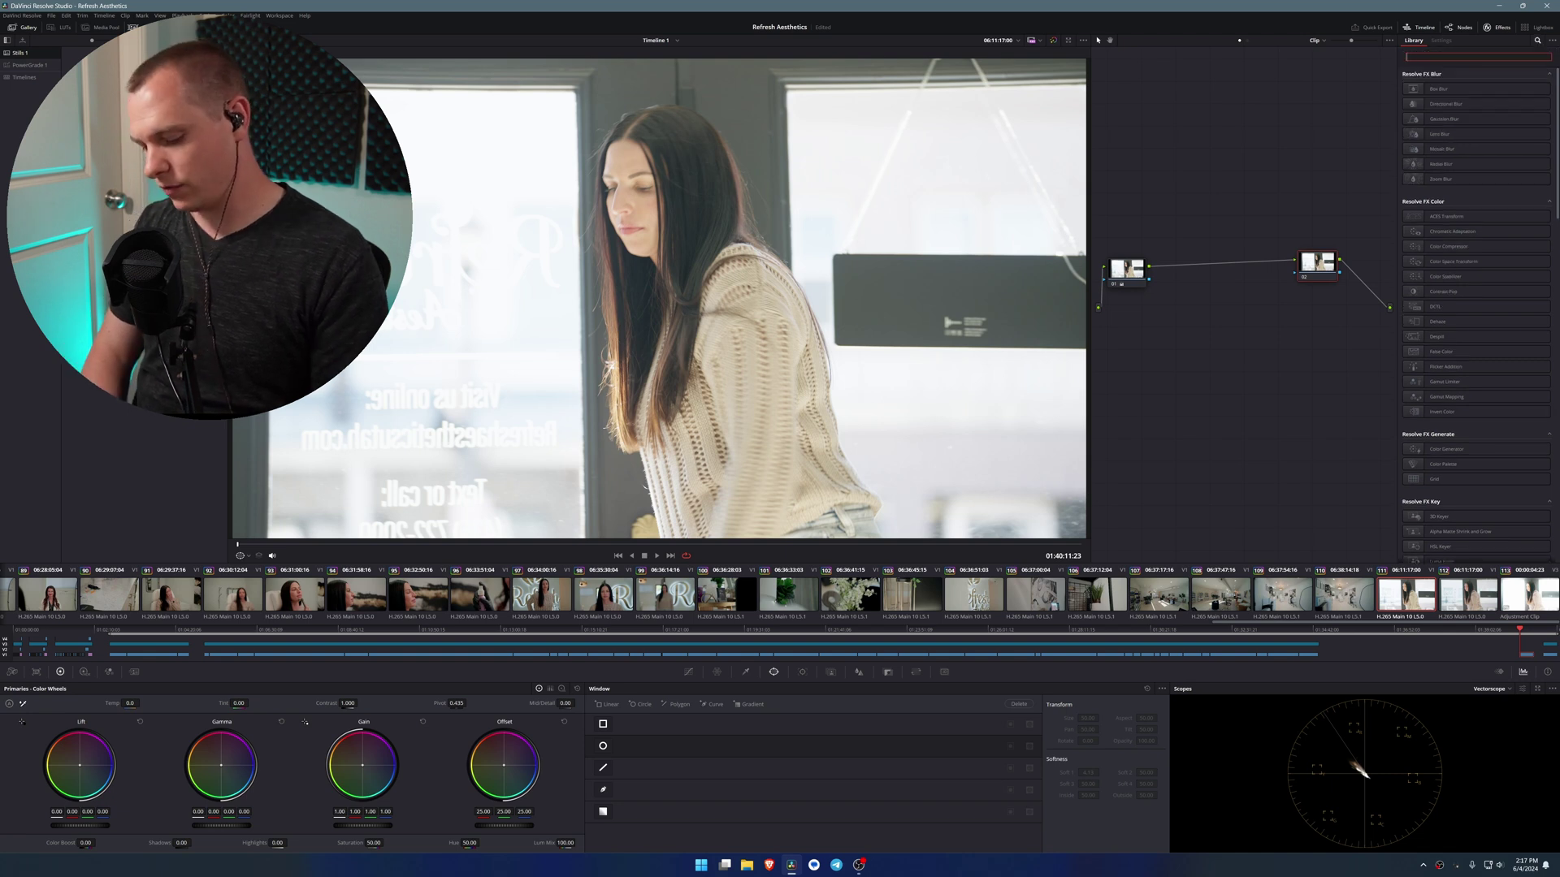
{"action": "type", "text": "aces"}
{"action": "left_click_drag", "start_coordinate": [1446, 89], "coordinate": [1324, 249]}
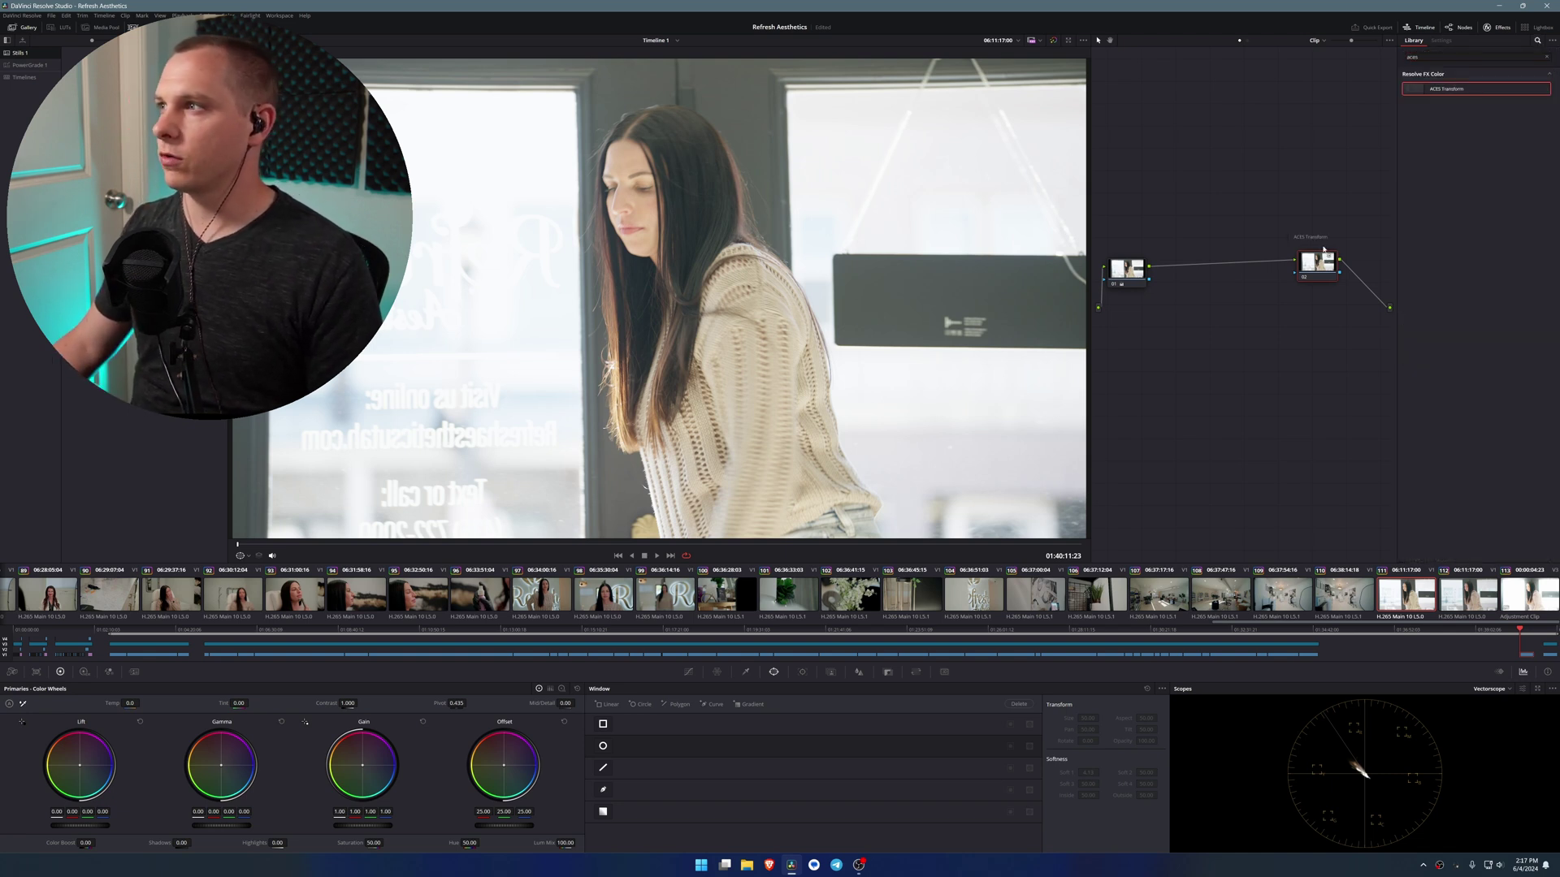
Set the ACES Transform input to Sony SLog3 SGamut3Cine
{"action": "left_click", "coordinate": [1473, 109]}
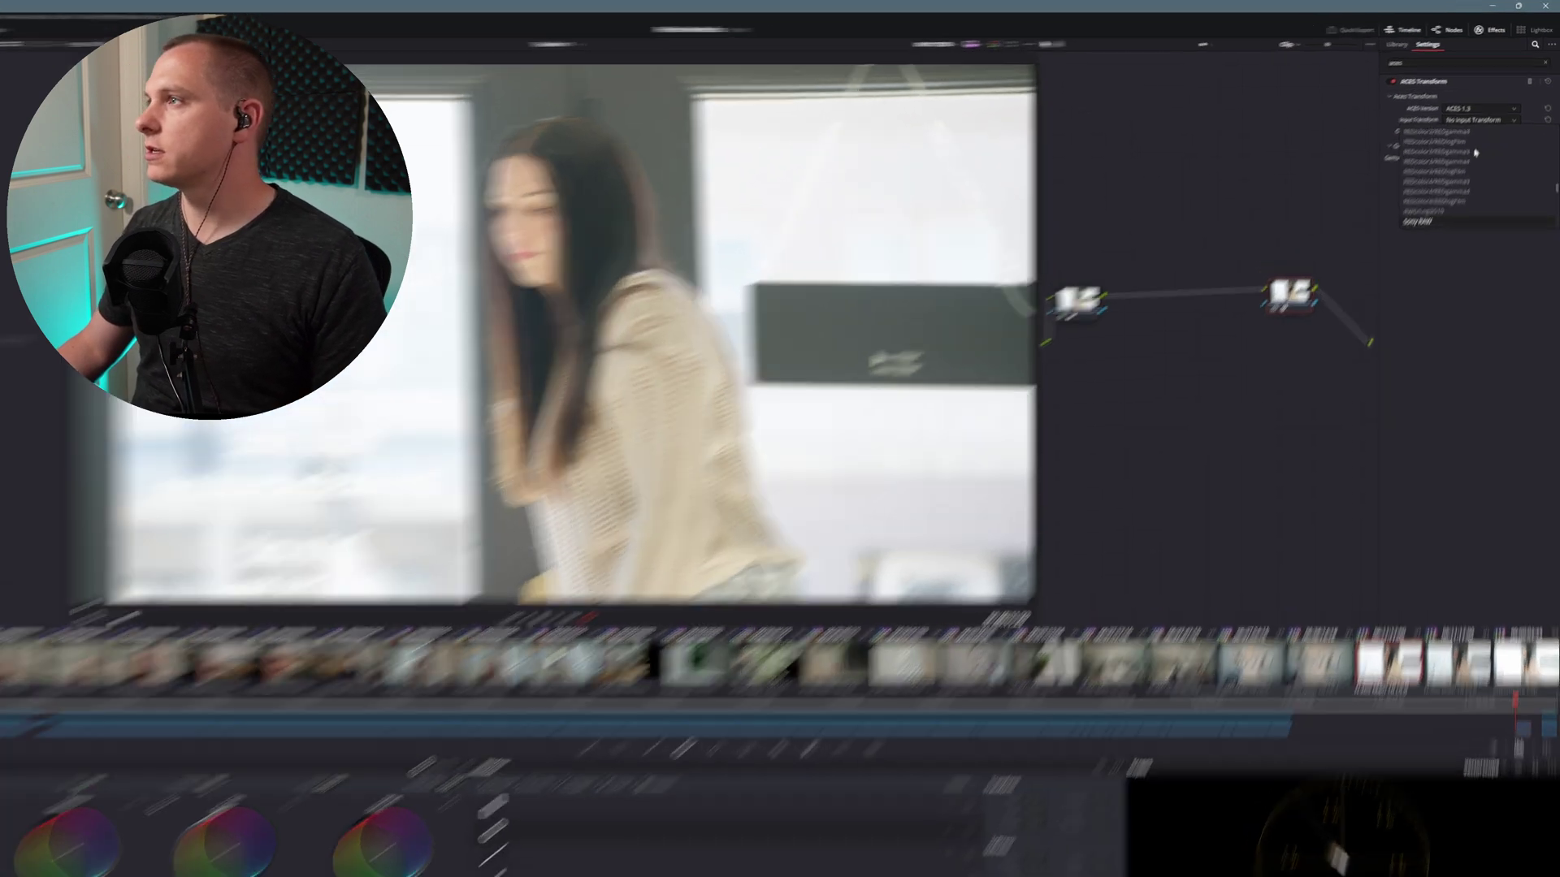
{"action": "scroll", "coordinate": [1481, 146], "scroll_direction": "down", "scroll_amount": 10}
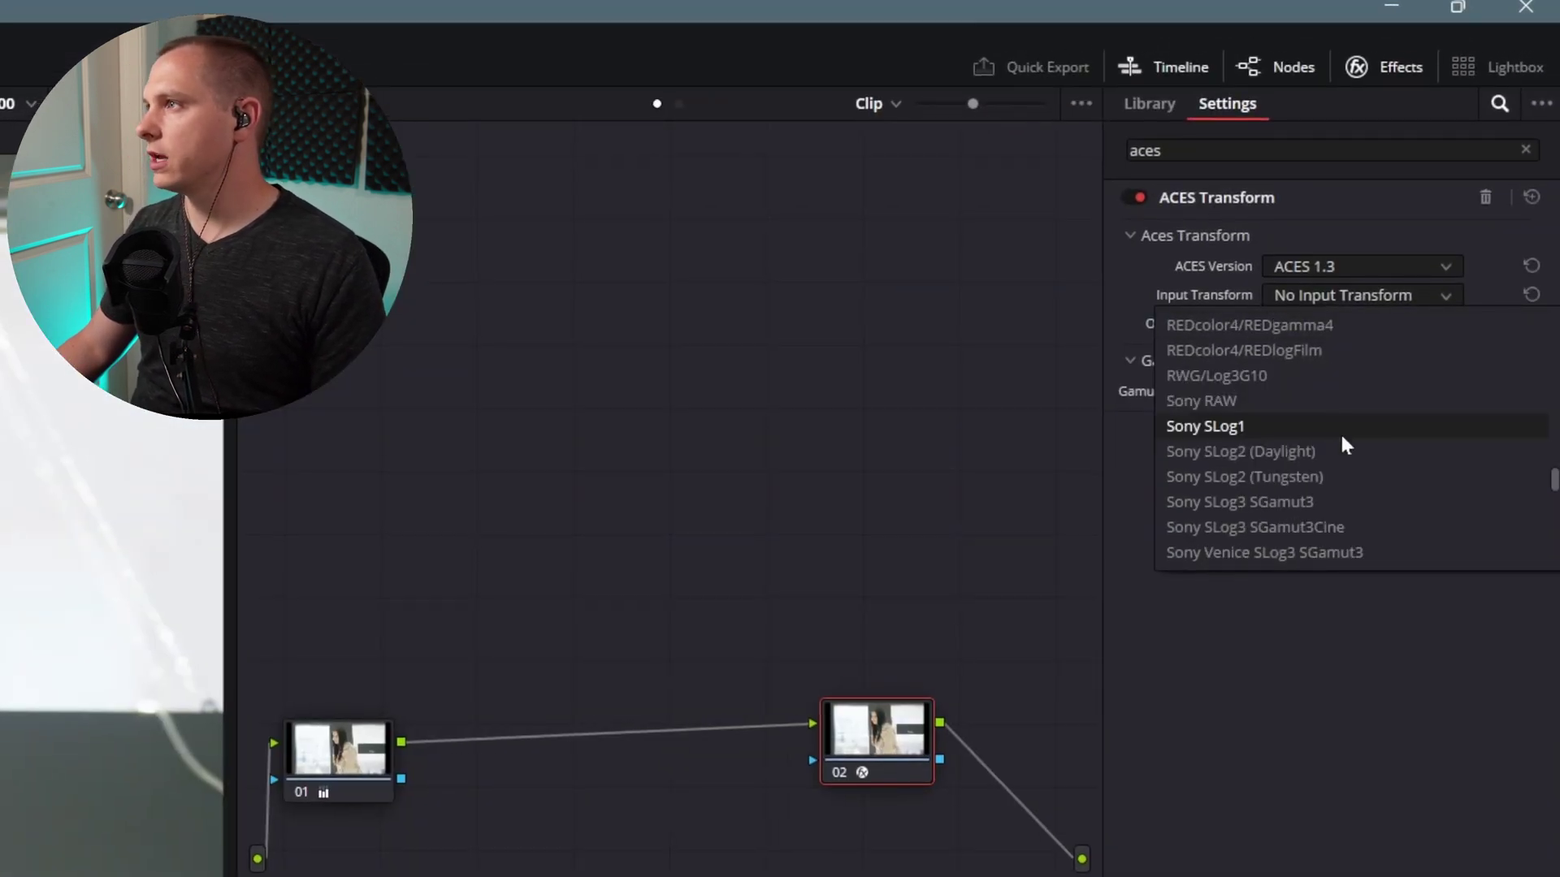
{"action": "left_click", "coordinate": [1336, 528]}
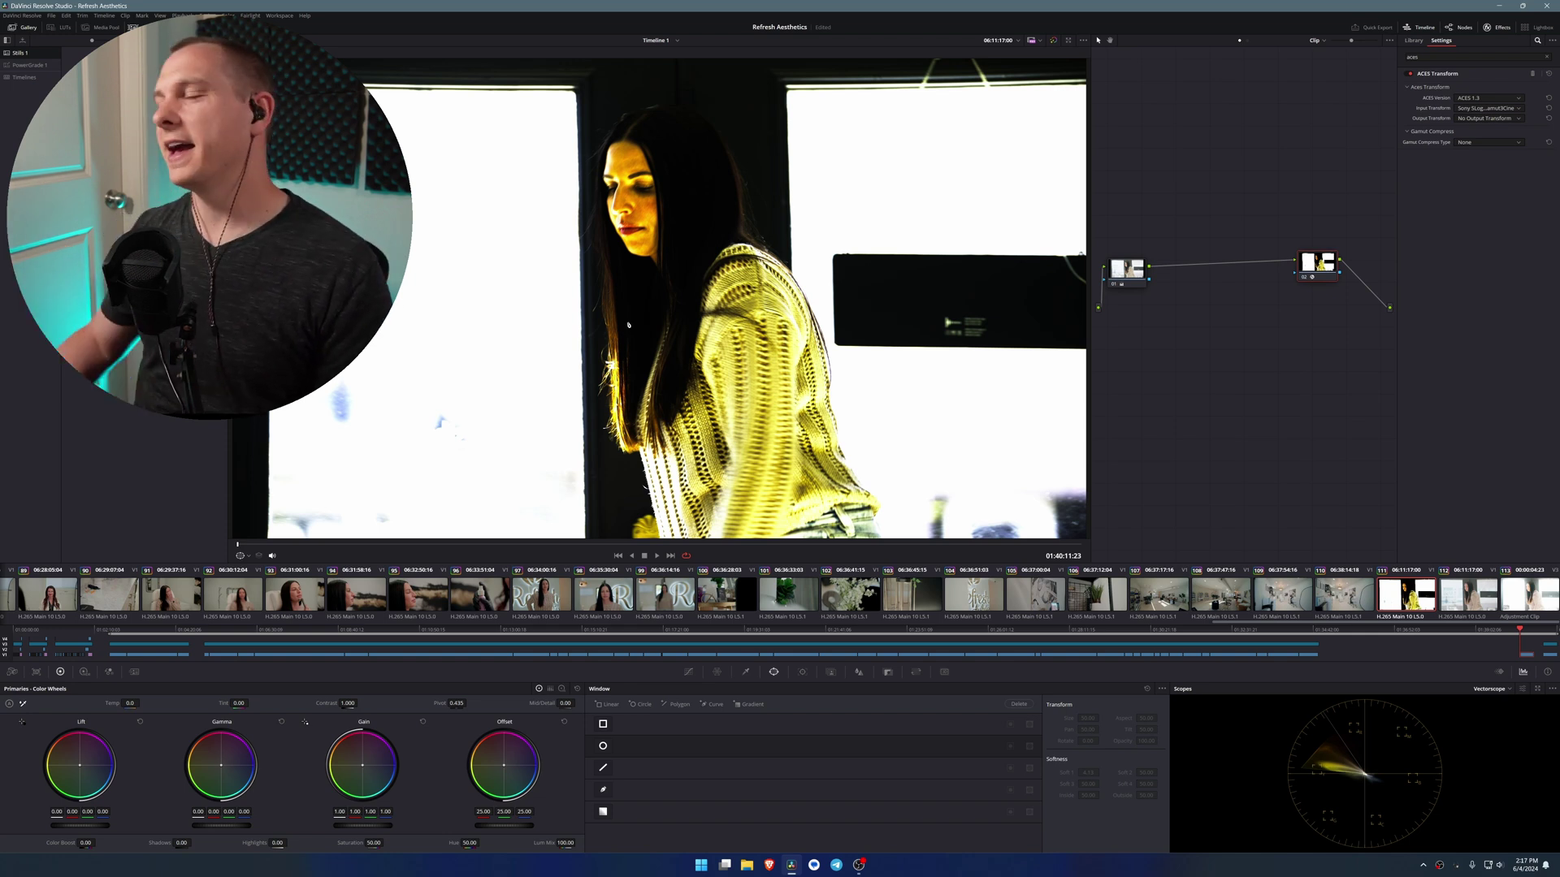
{"action": "left_click_drag", "start_coordinate": [1126, 268], "coordinate": [1193, 268]}
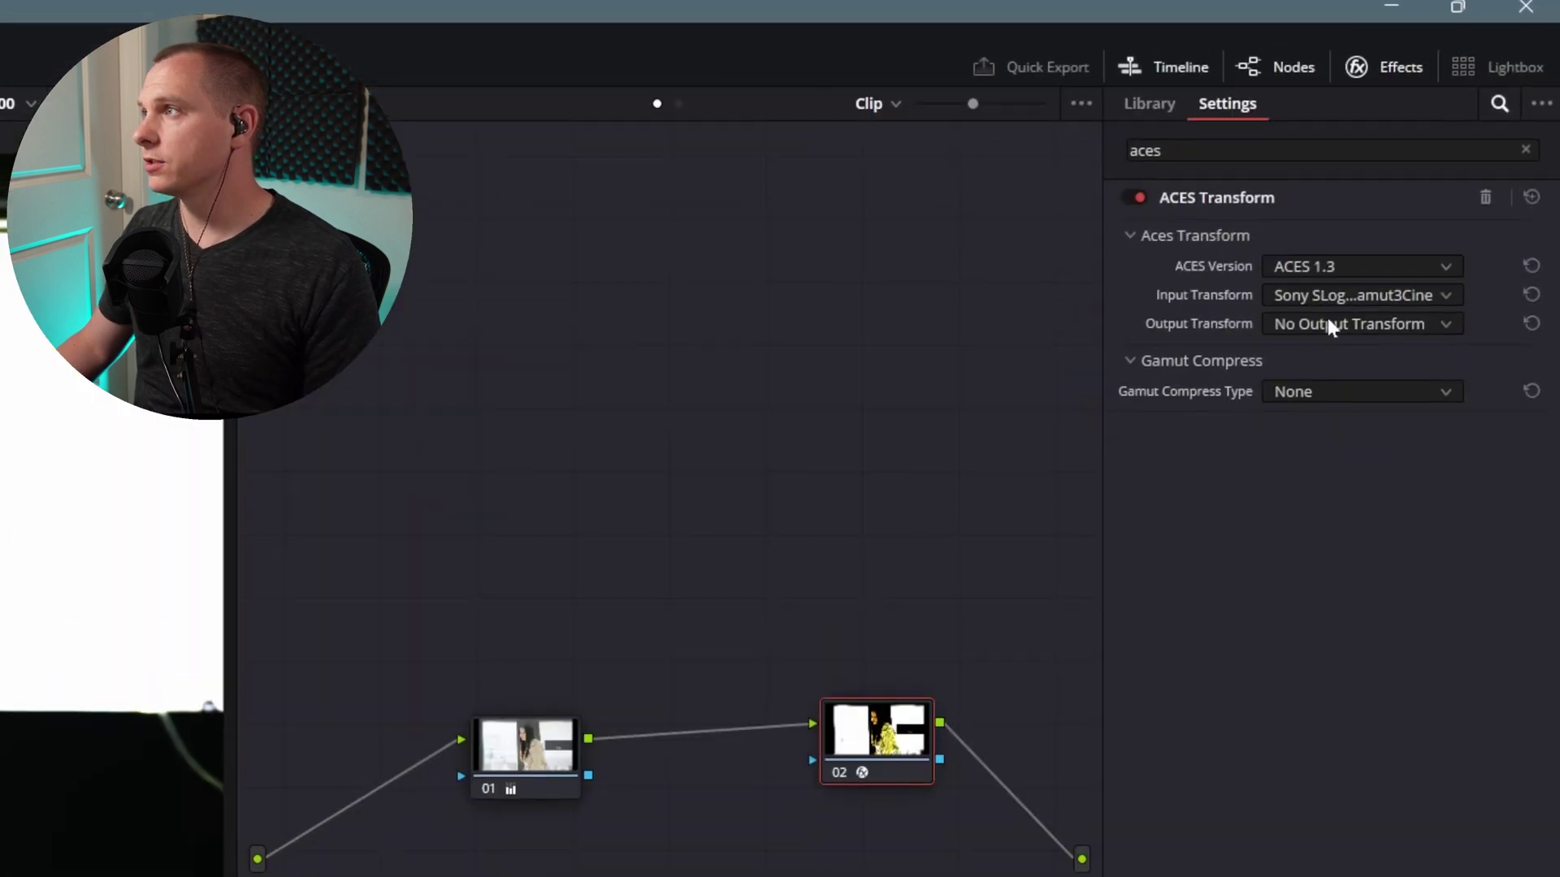
{"action": "left_click", "coordinate": [1477, 117]}
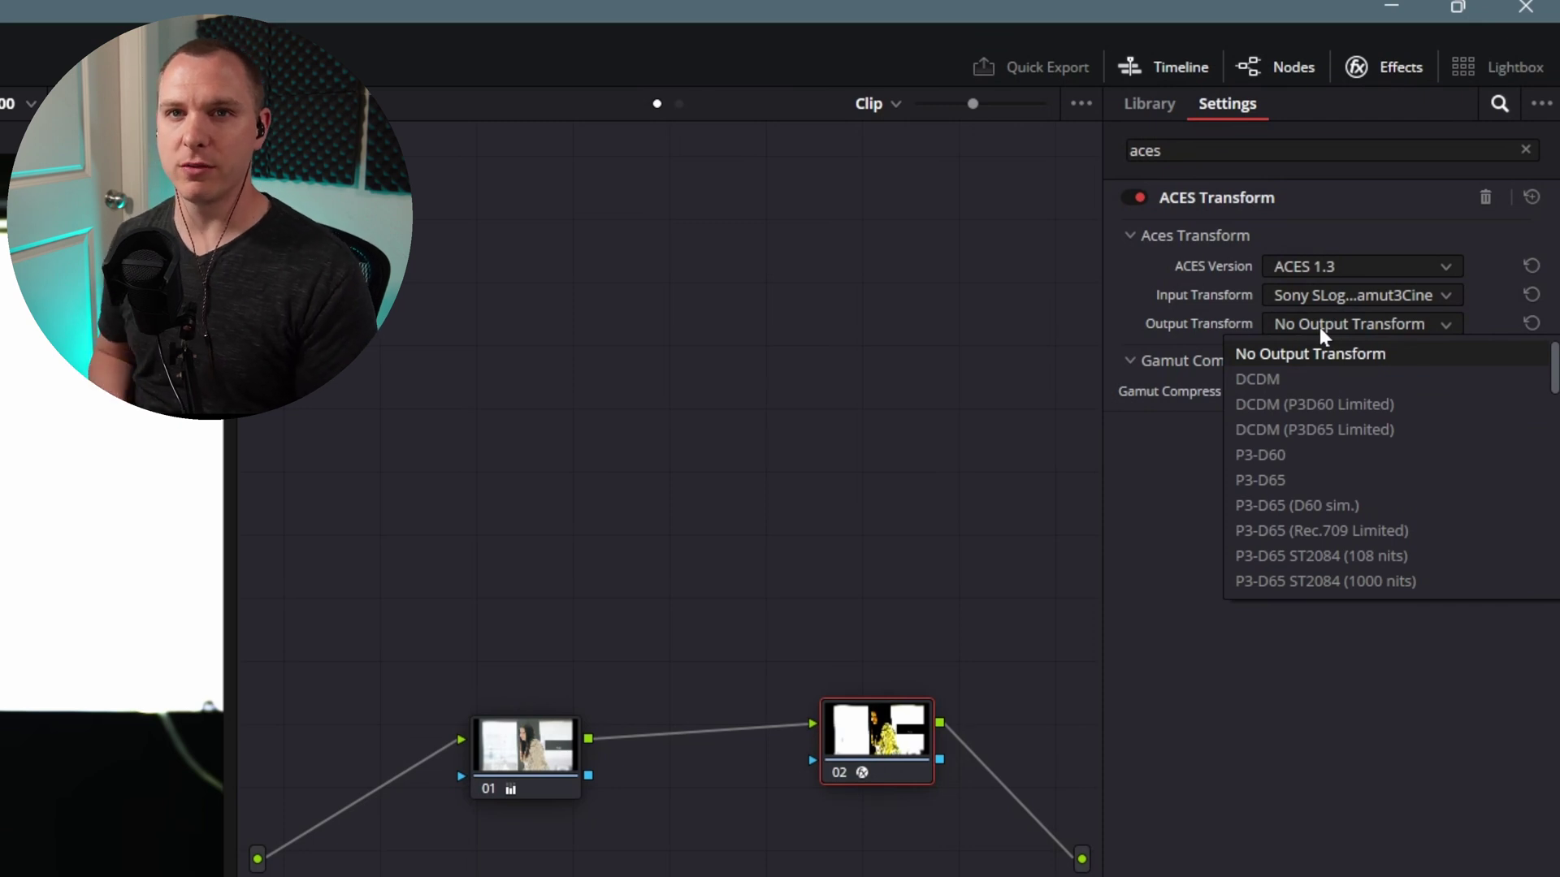
Choose Blackmagic Design Film Gen 5 - CSC as the ACES Transform output on node 02
{"action": "scroll", "coordinate": [1319, 329], "scroll_direction": "down", "scroll_amount": 10}
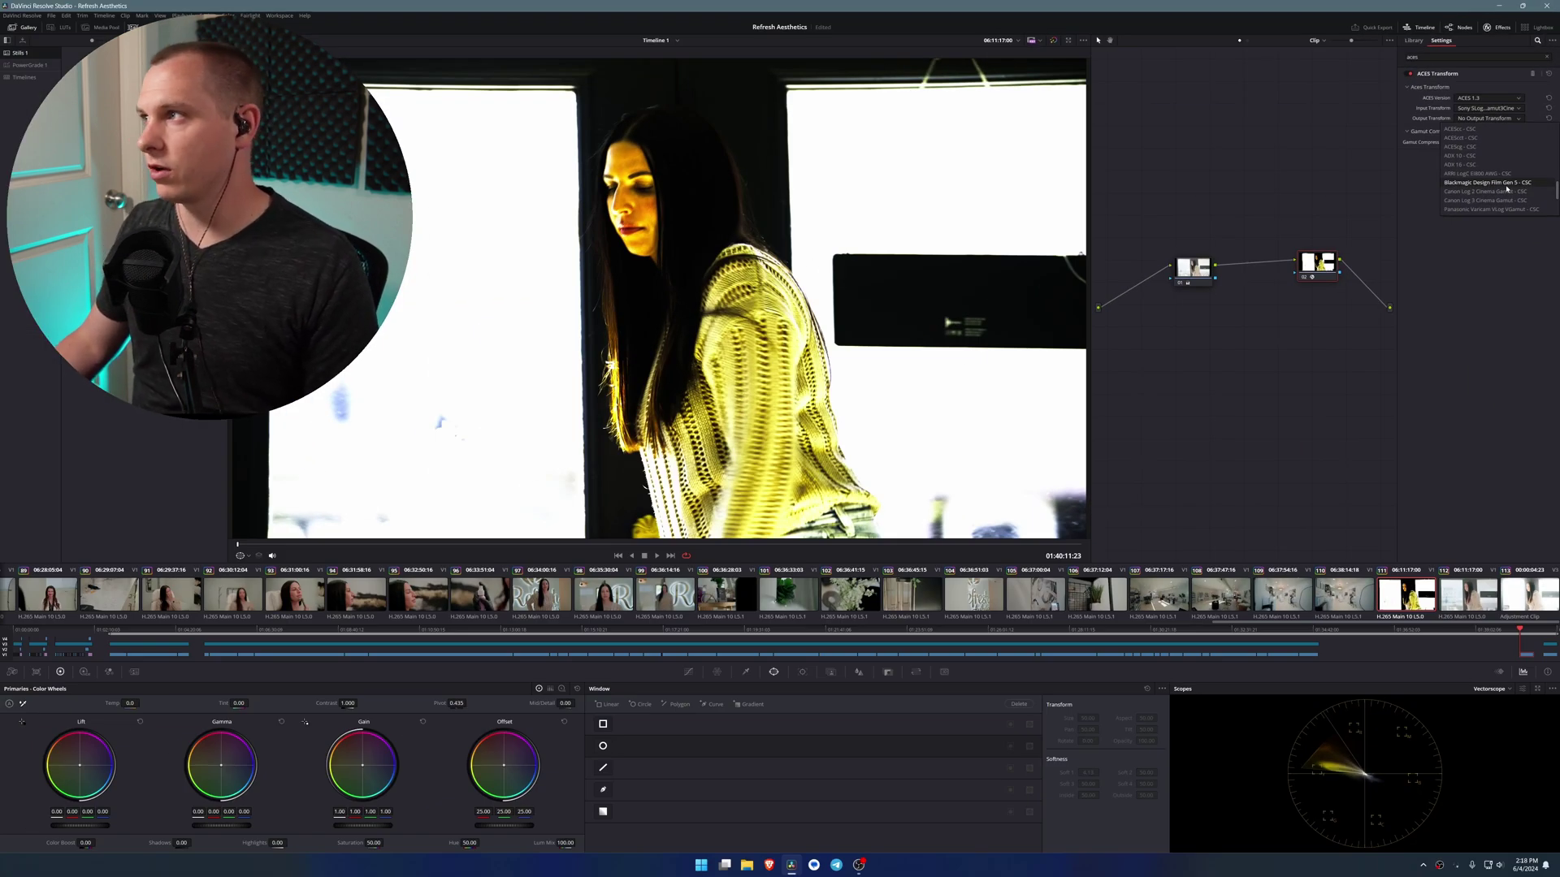
{"action": "left_click", "coordinate": [1507, 184]}
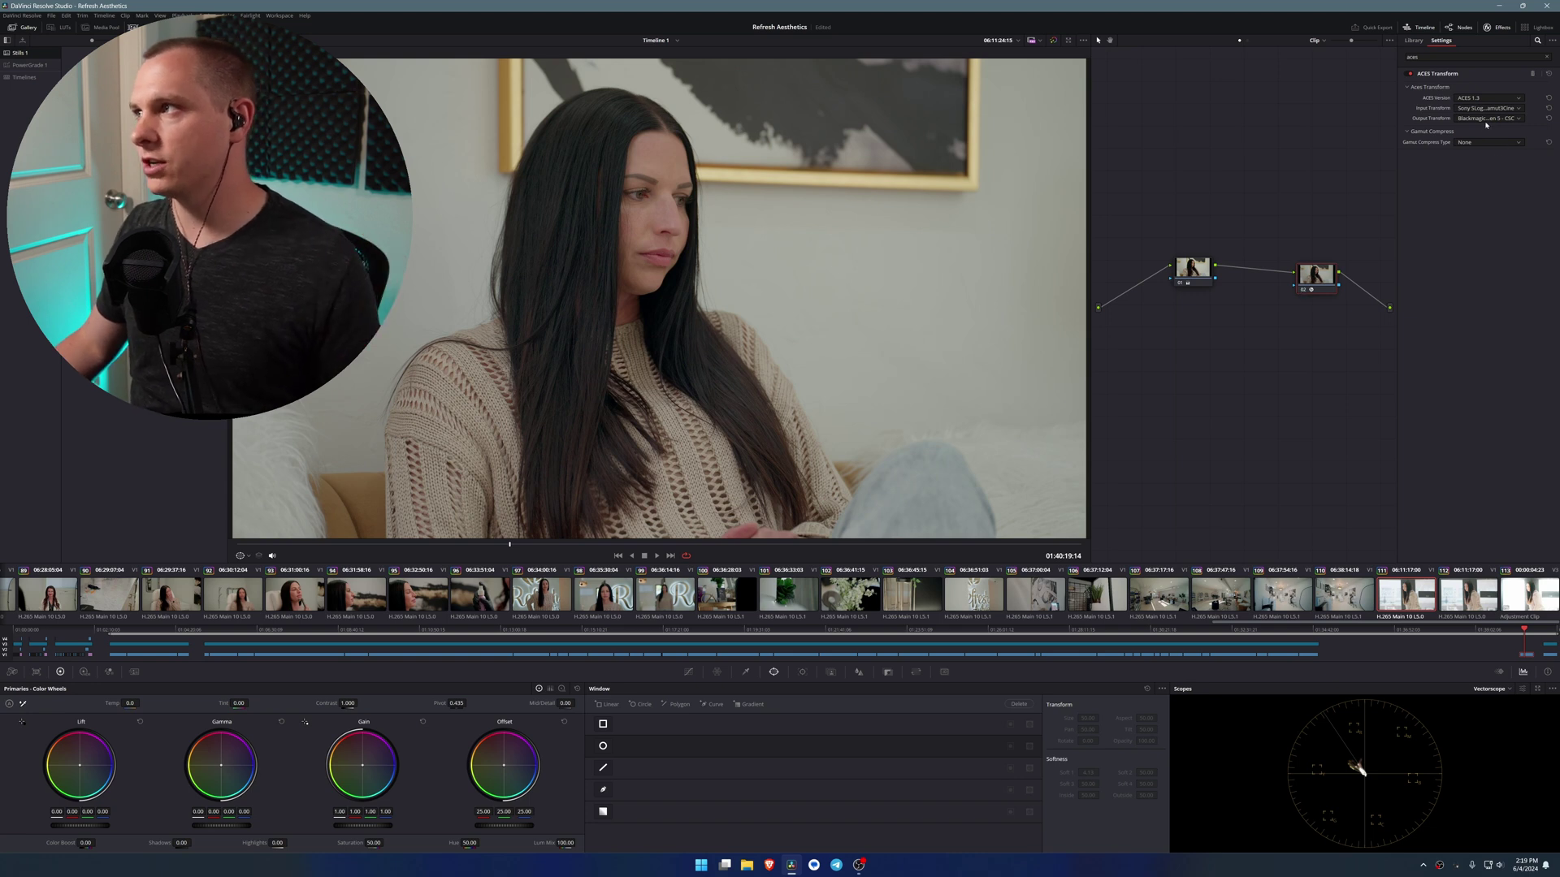
{"action": "left_click", "coordinate": [1511, 120]}
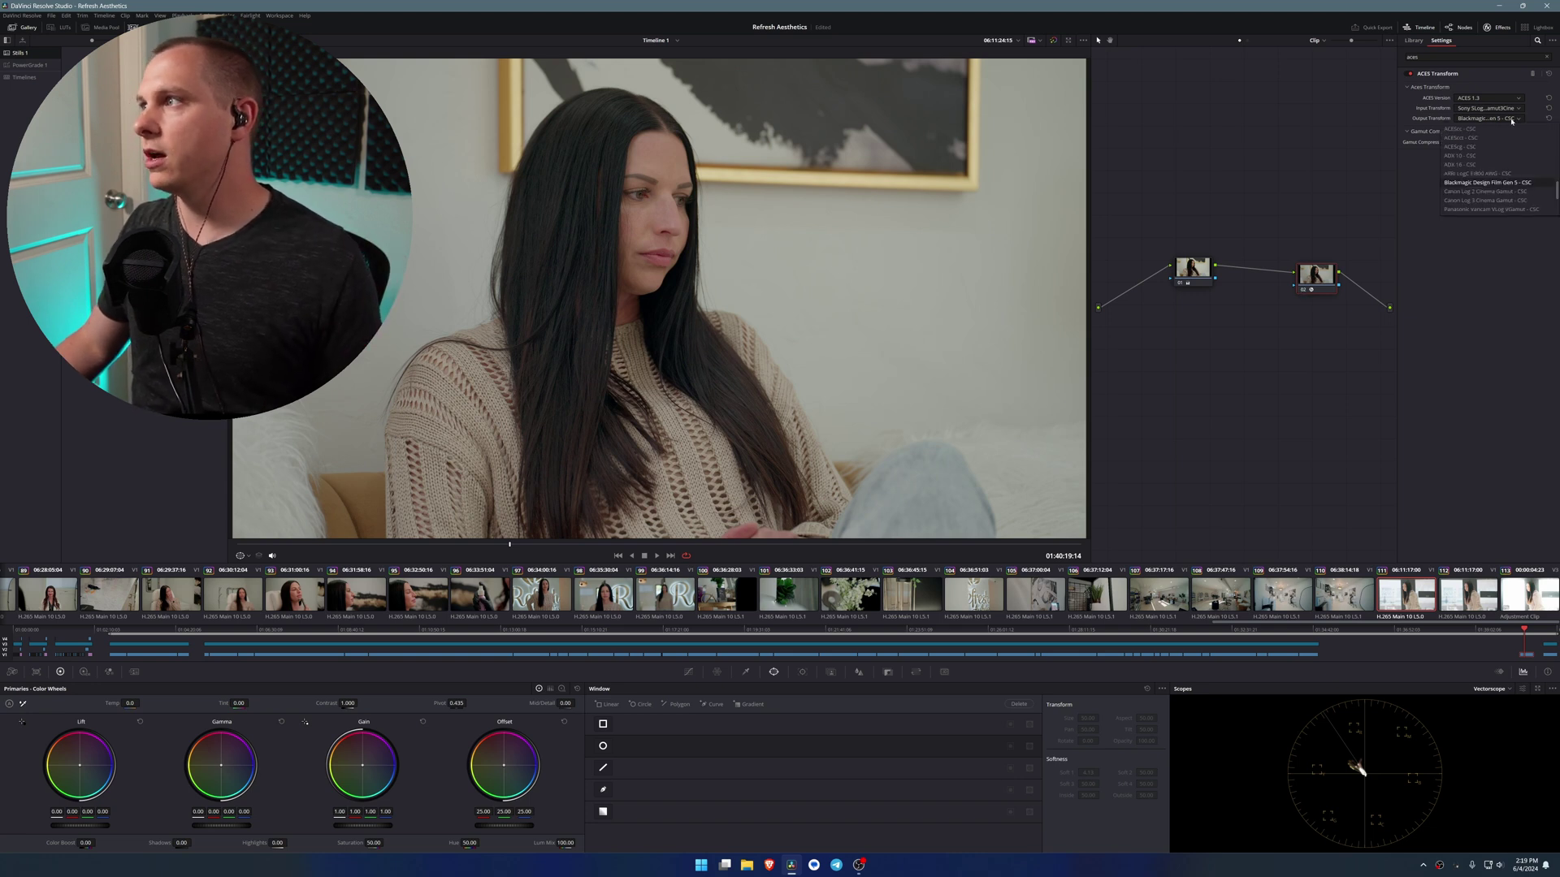
{"action": "left_click", "coordinate": [1505, 183]}
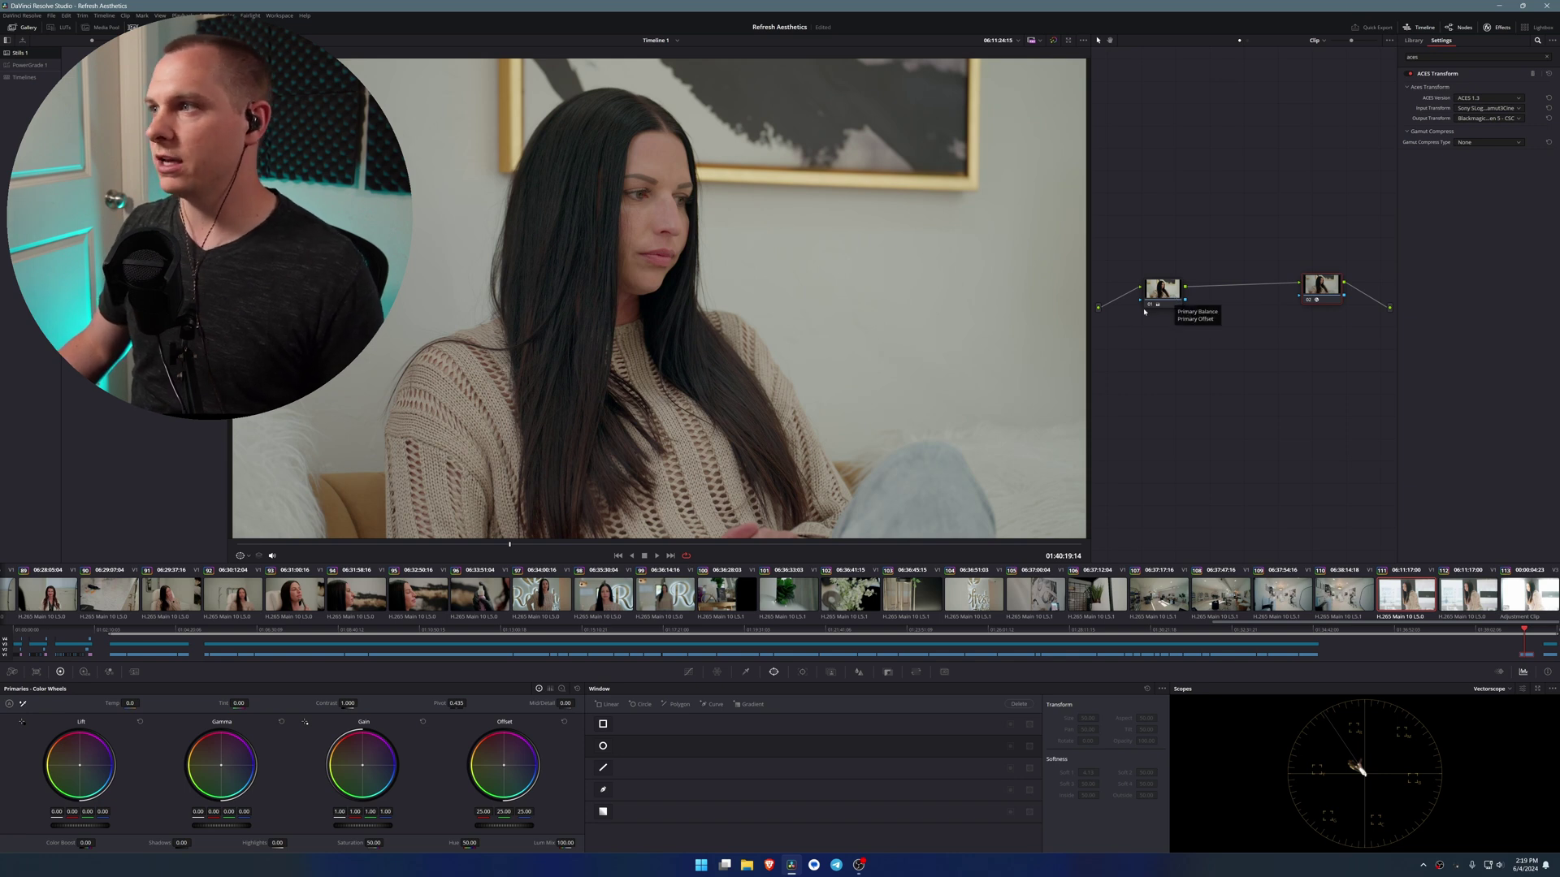
Toggle node 01 off, drop ACES Transform on it, and reset its grade to defaults
{"action": "key", "text": "ctrl+d"}
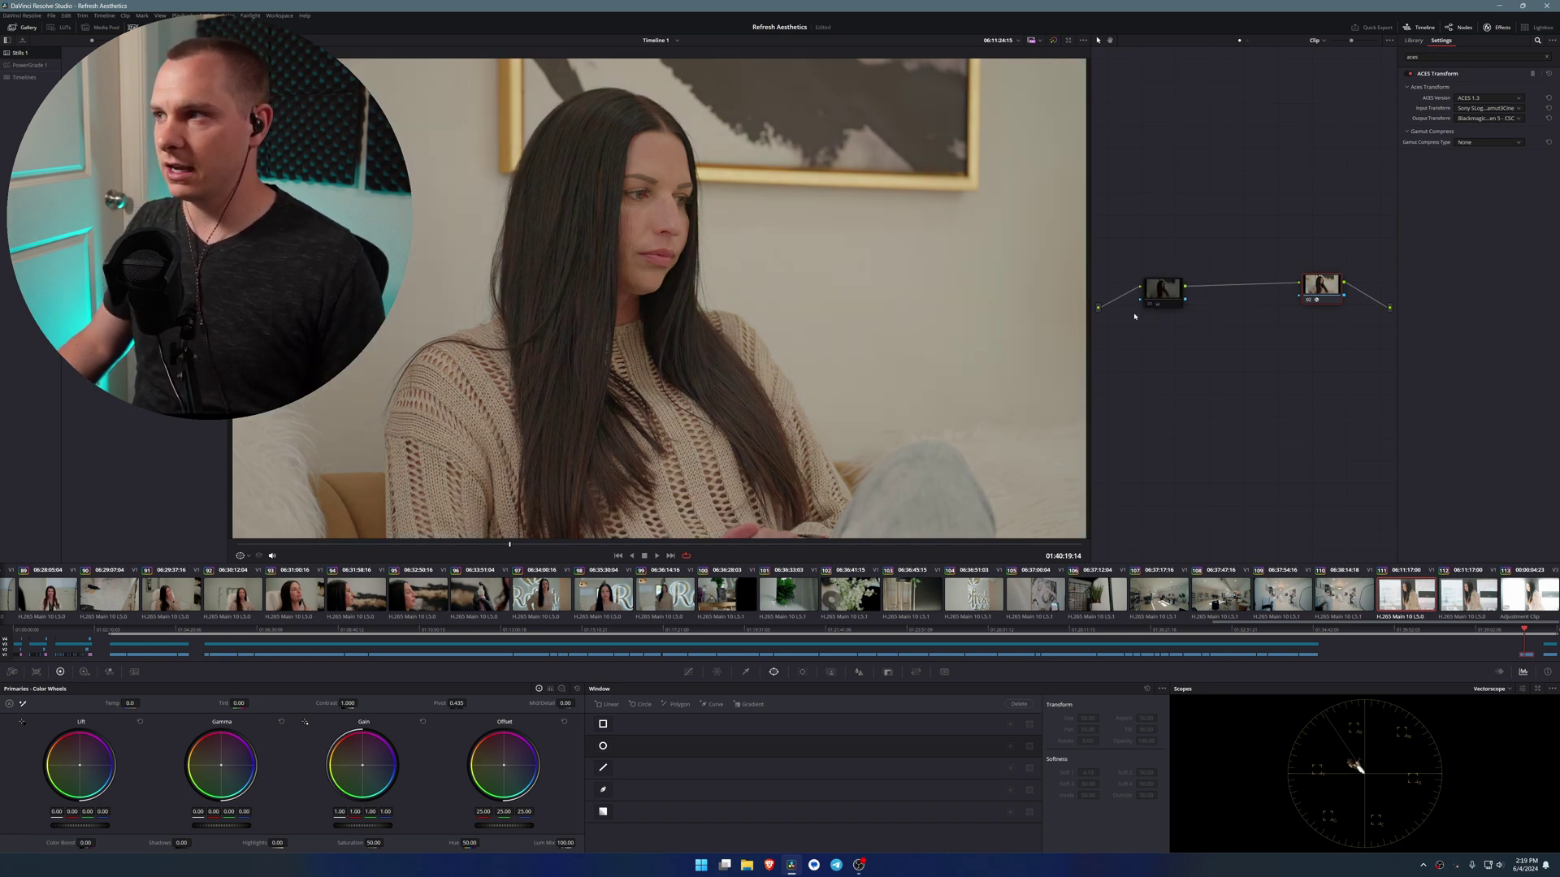
{"action": "left_click_drag", "start_coordinate": [1158, 304], "coordinate": [1176, 301]}
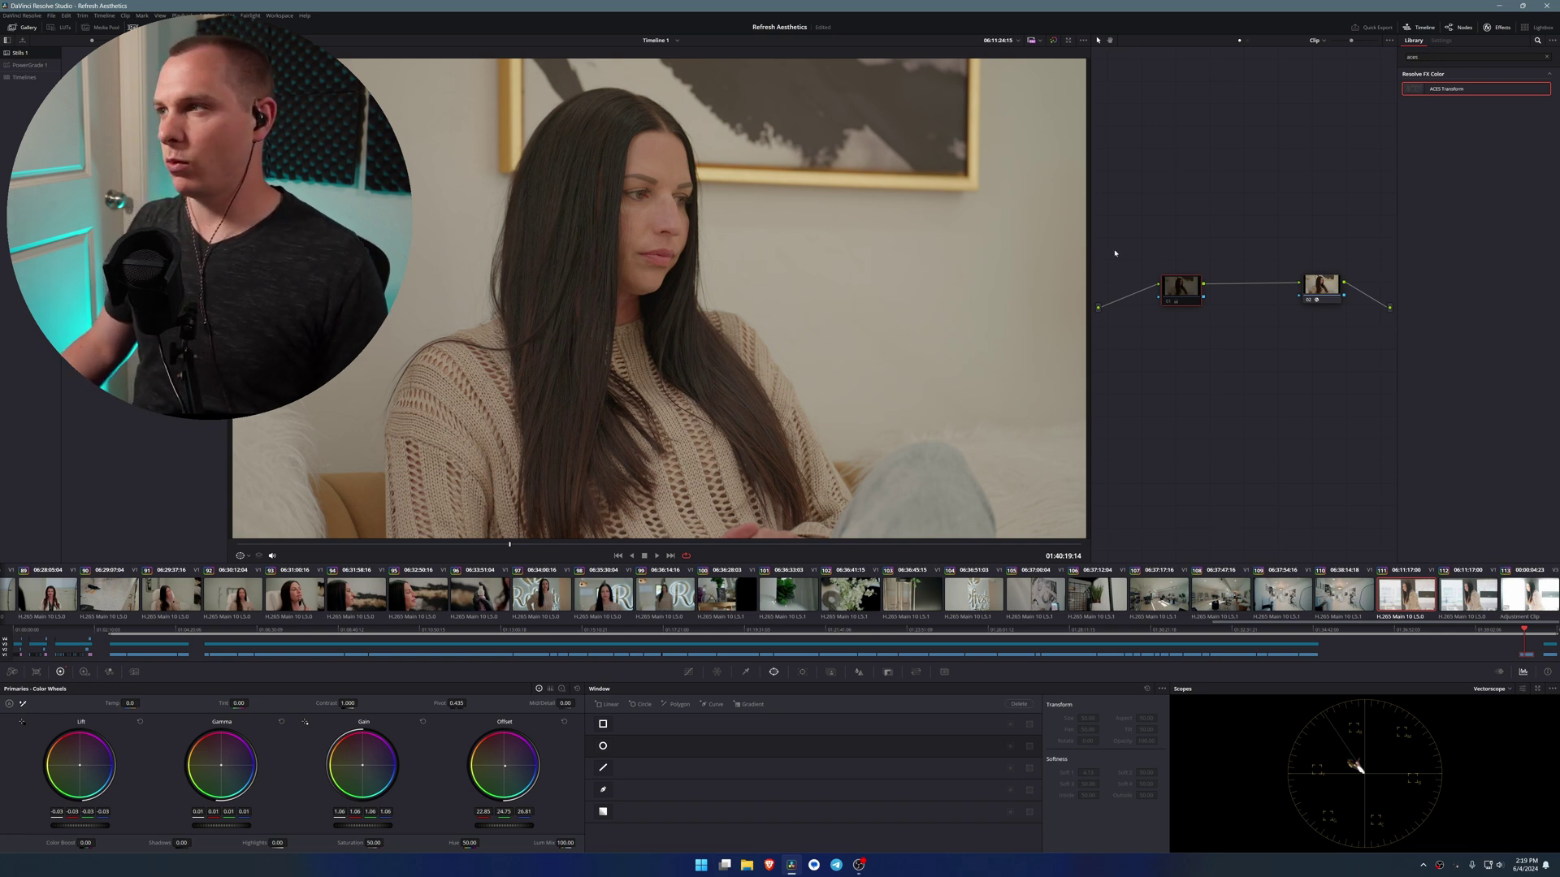
{"action": "left_click_drag", "start_coordinate": [1172, 303], "coordinate": [1173, 304]}
{"action": "right_click", "coordinate": [1178, 294]}
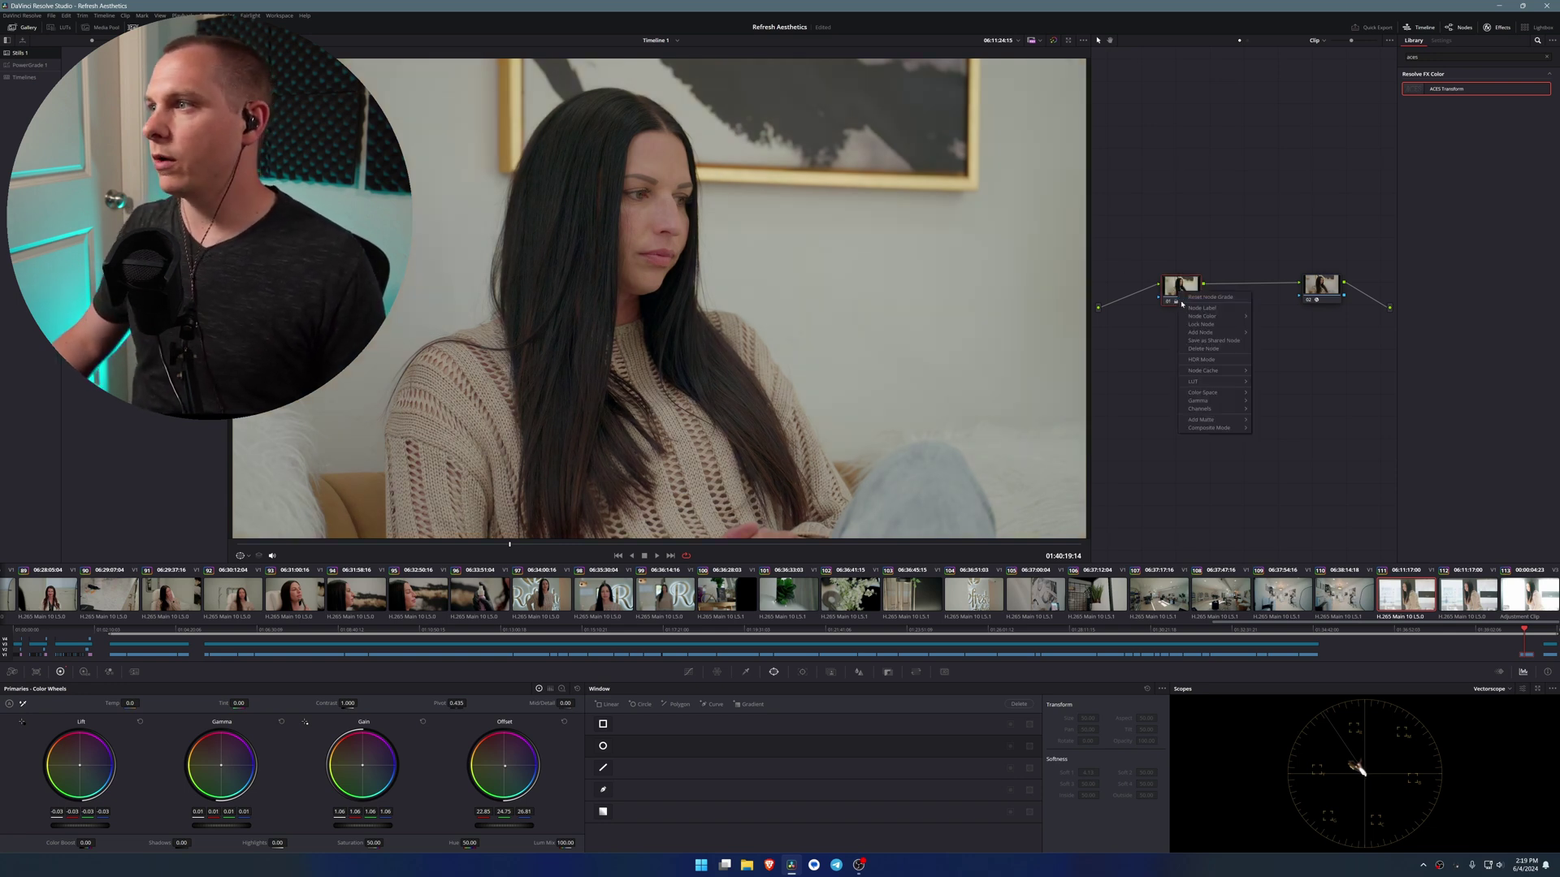
{"action": "left_click", "coordinate": [1222, 303]}
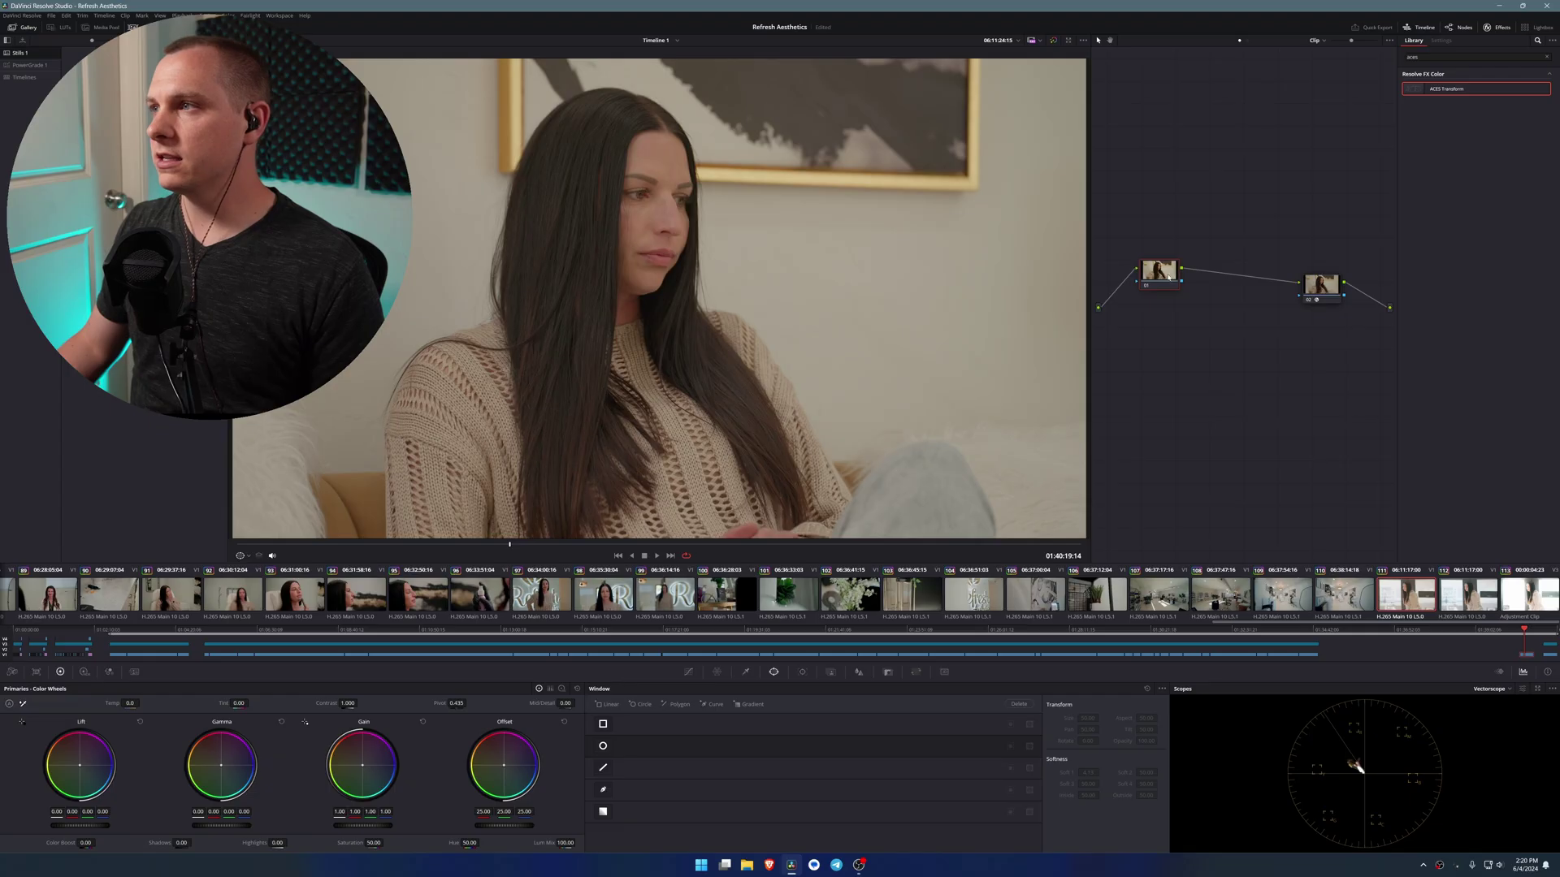
Shift node 01's offset cooler to 22.89 red, 24.74 green, 26.99 blue
{"action": "right_click", "coordinate": [1169, 286]}
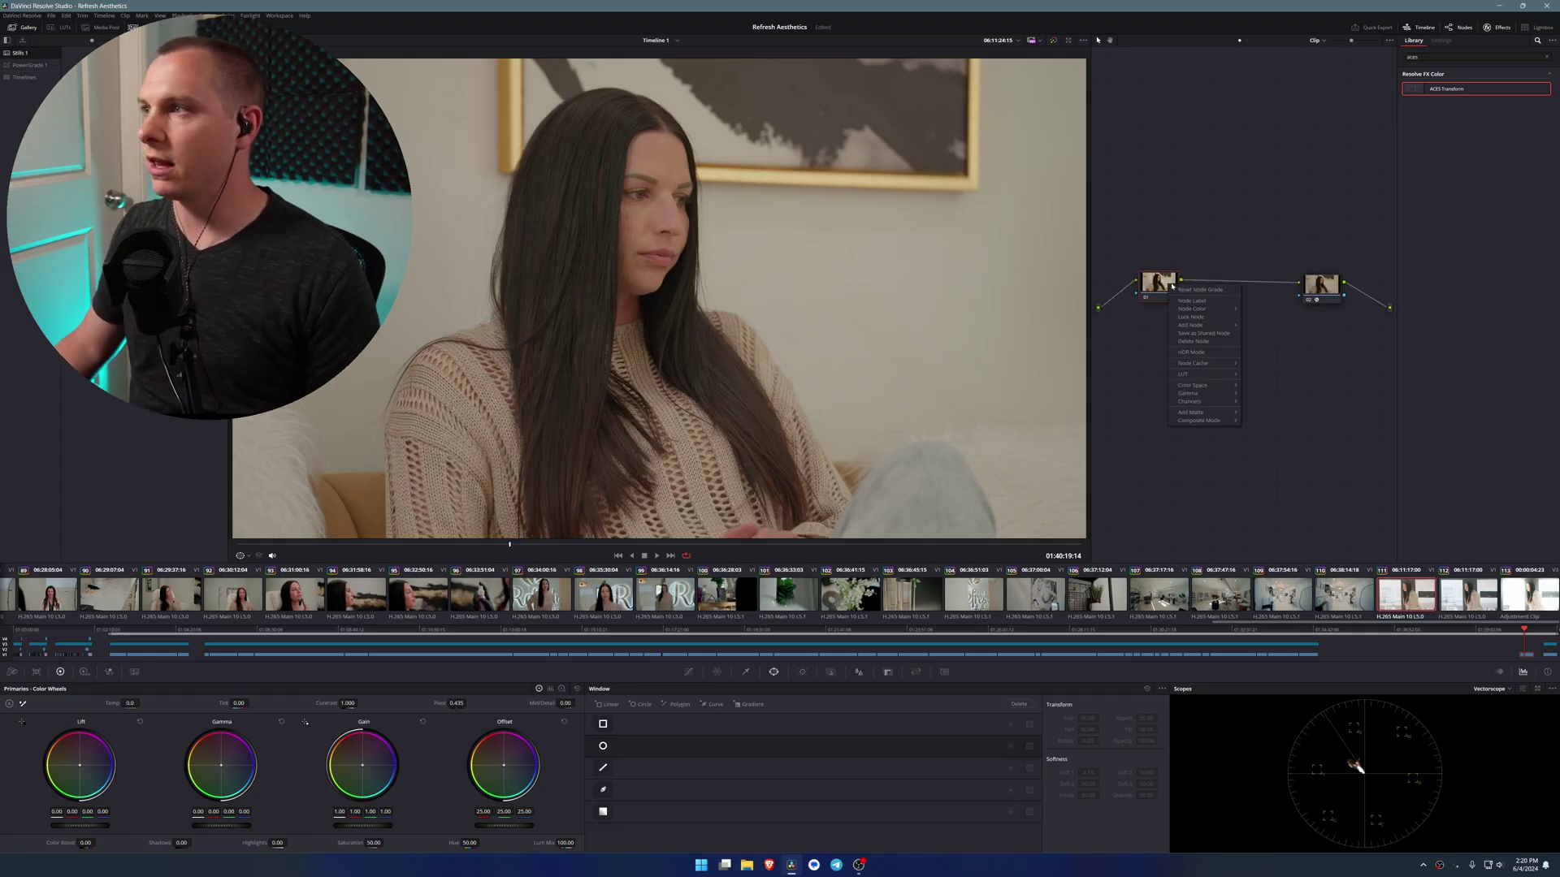
{"action": "left_click", "coordinate": [1212, 289]}
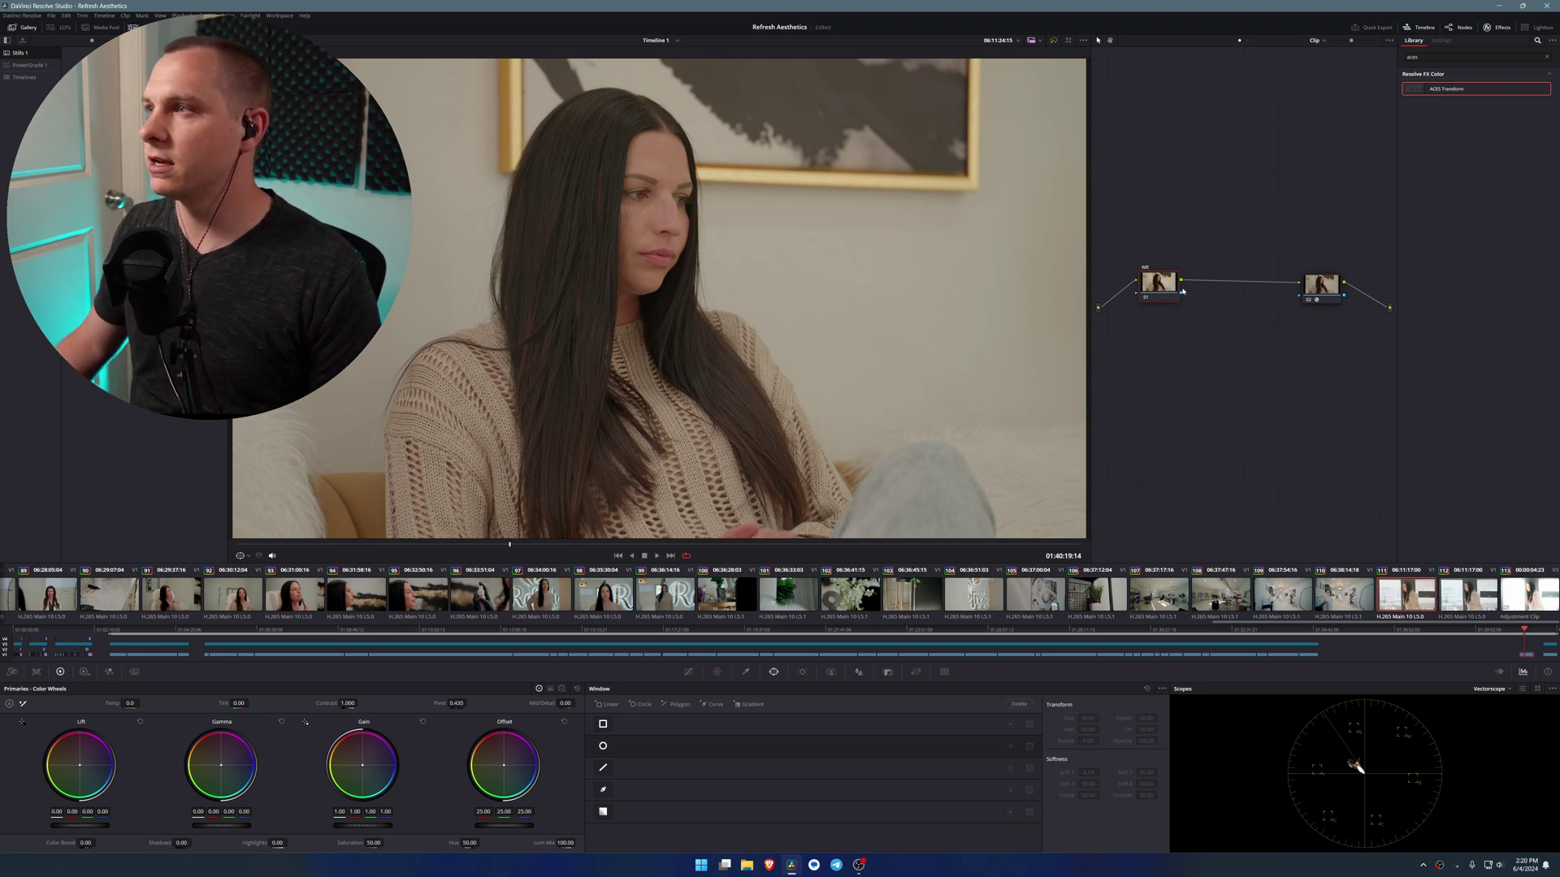
{"action": "left_click_drag", "start_coordinate": [1182, 291], "coordinate": [1177, 286]}
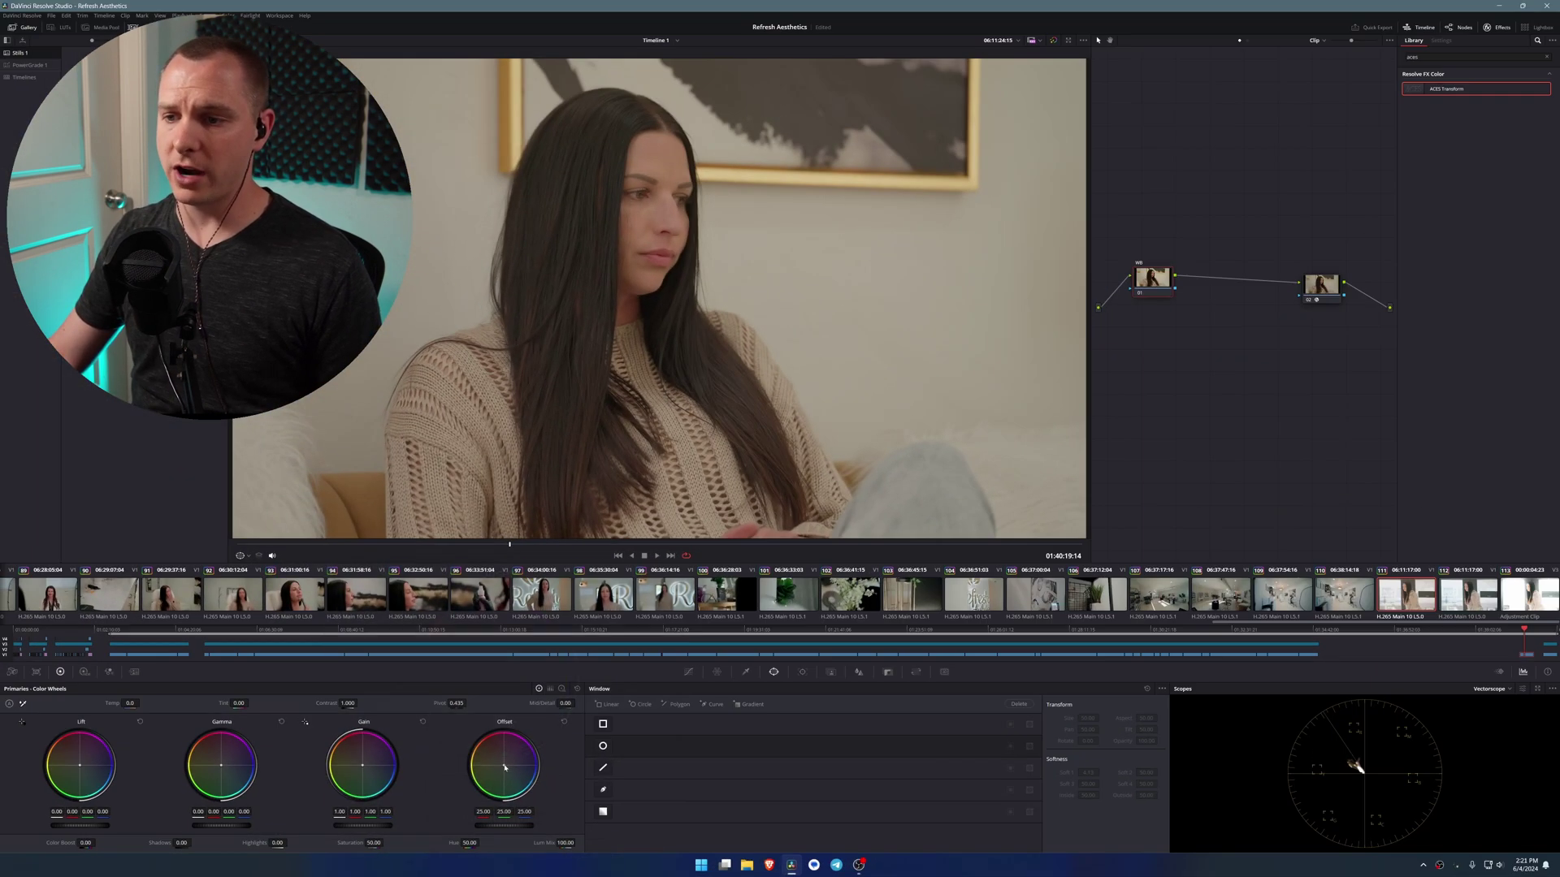
{"action": "left_click_drag", "start_coordinate": [362, 765], "coordinate": [363, 764]}
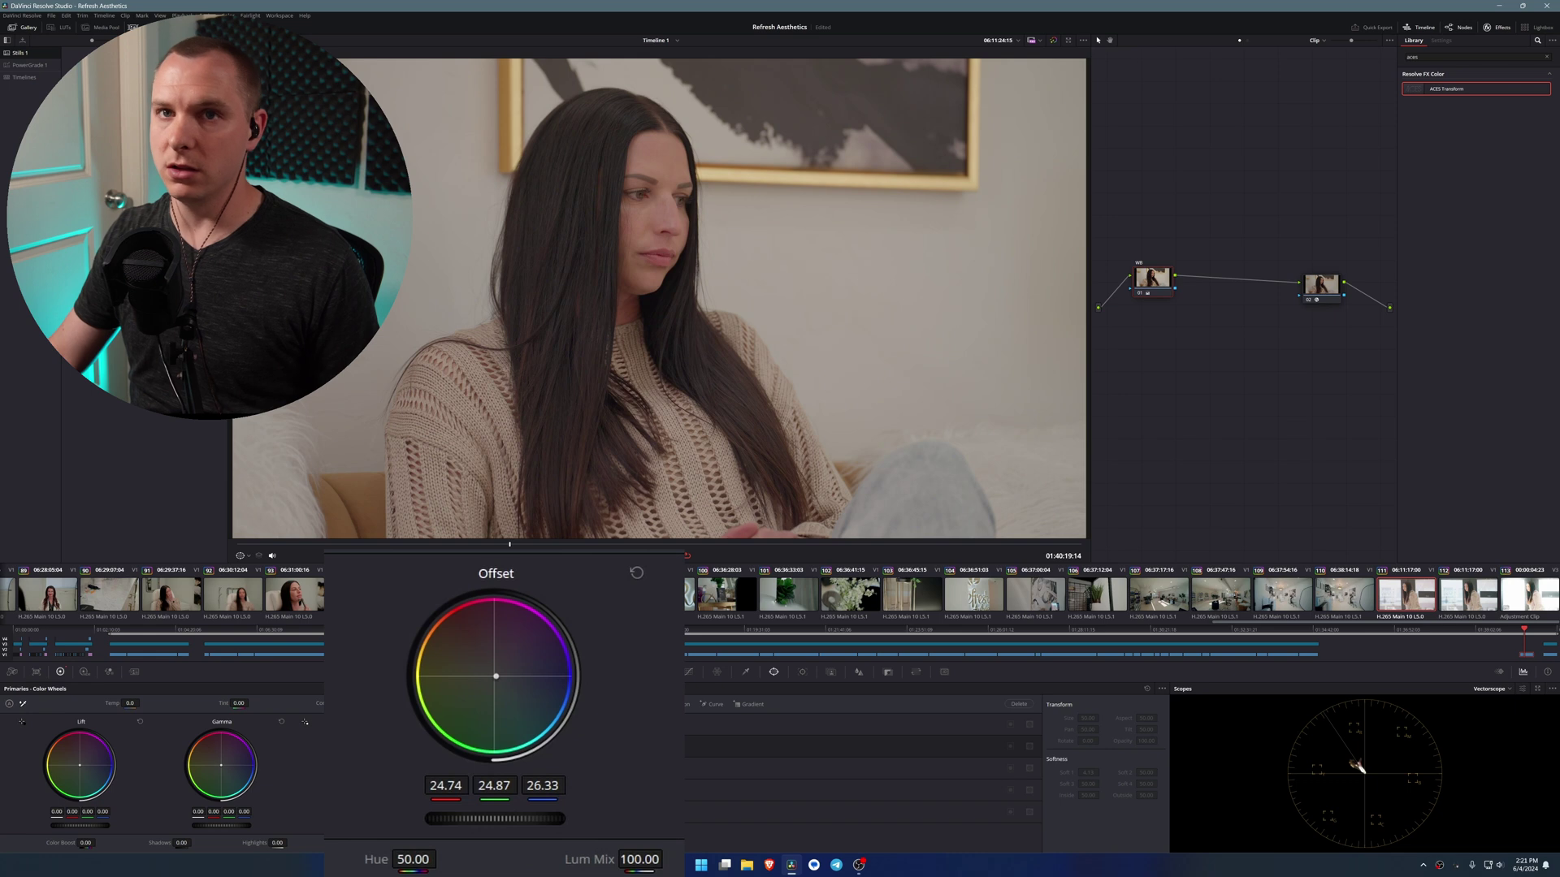
{"action": "left_click_drag", "start_coordinate": [364, 764], "coordinate": [366, 767]}
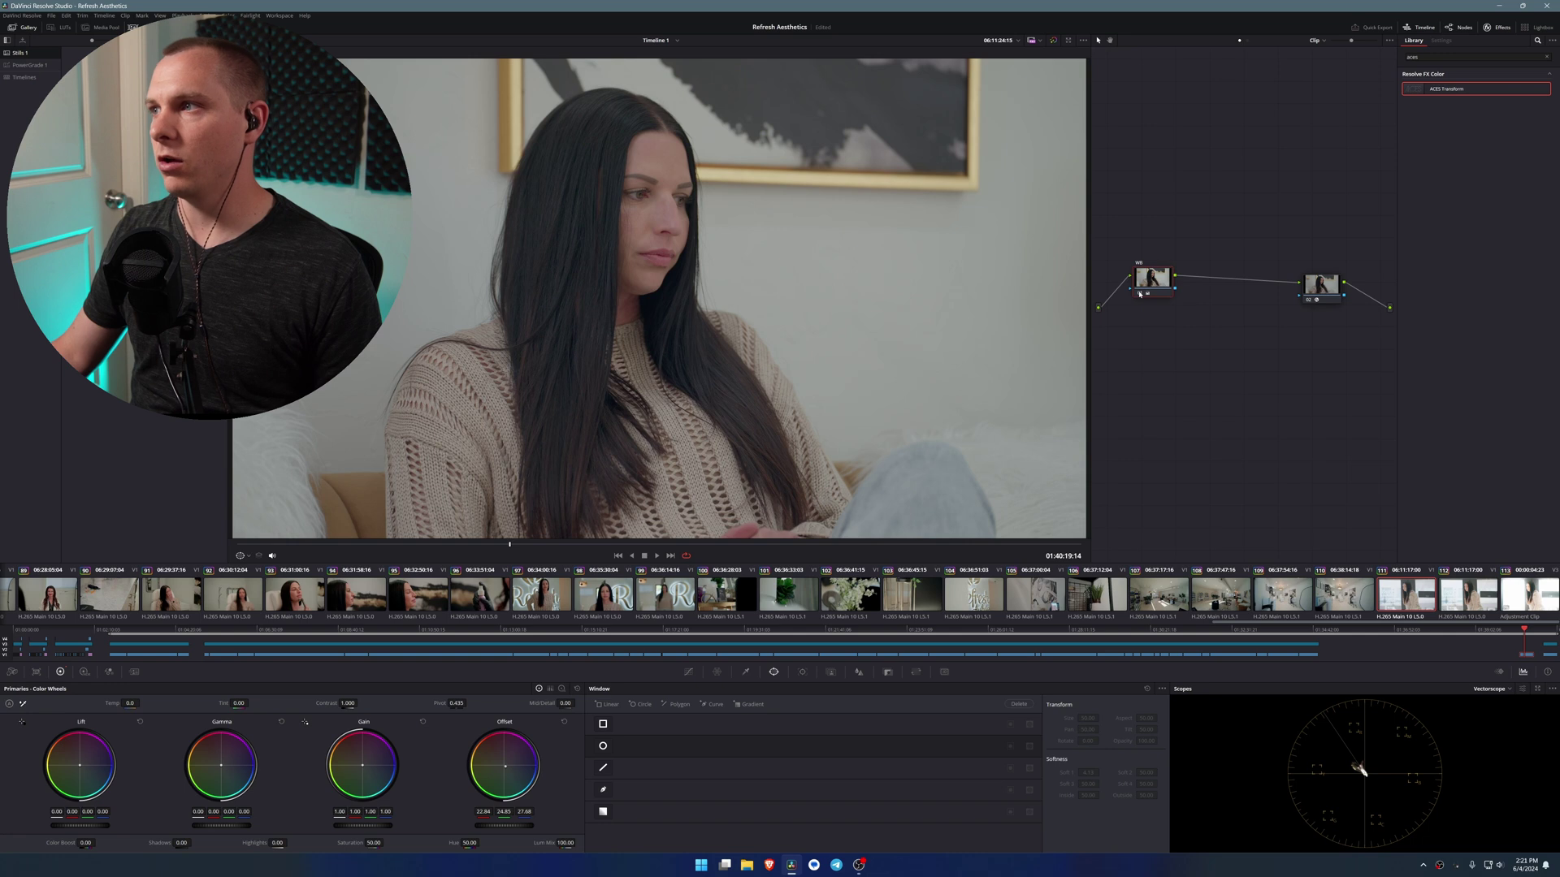
Toggle the WB node off and on to compare the clip with and without the correction
{"action": "left_click", "coordinate": [1141, 295]}
{"action": "left_click", "coordinate": [1139, 295]}
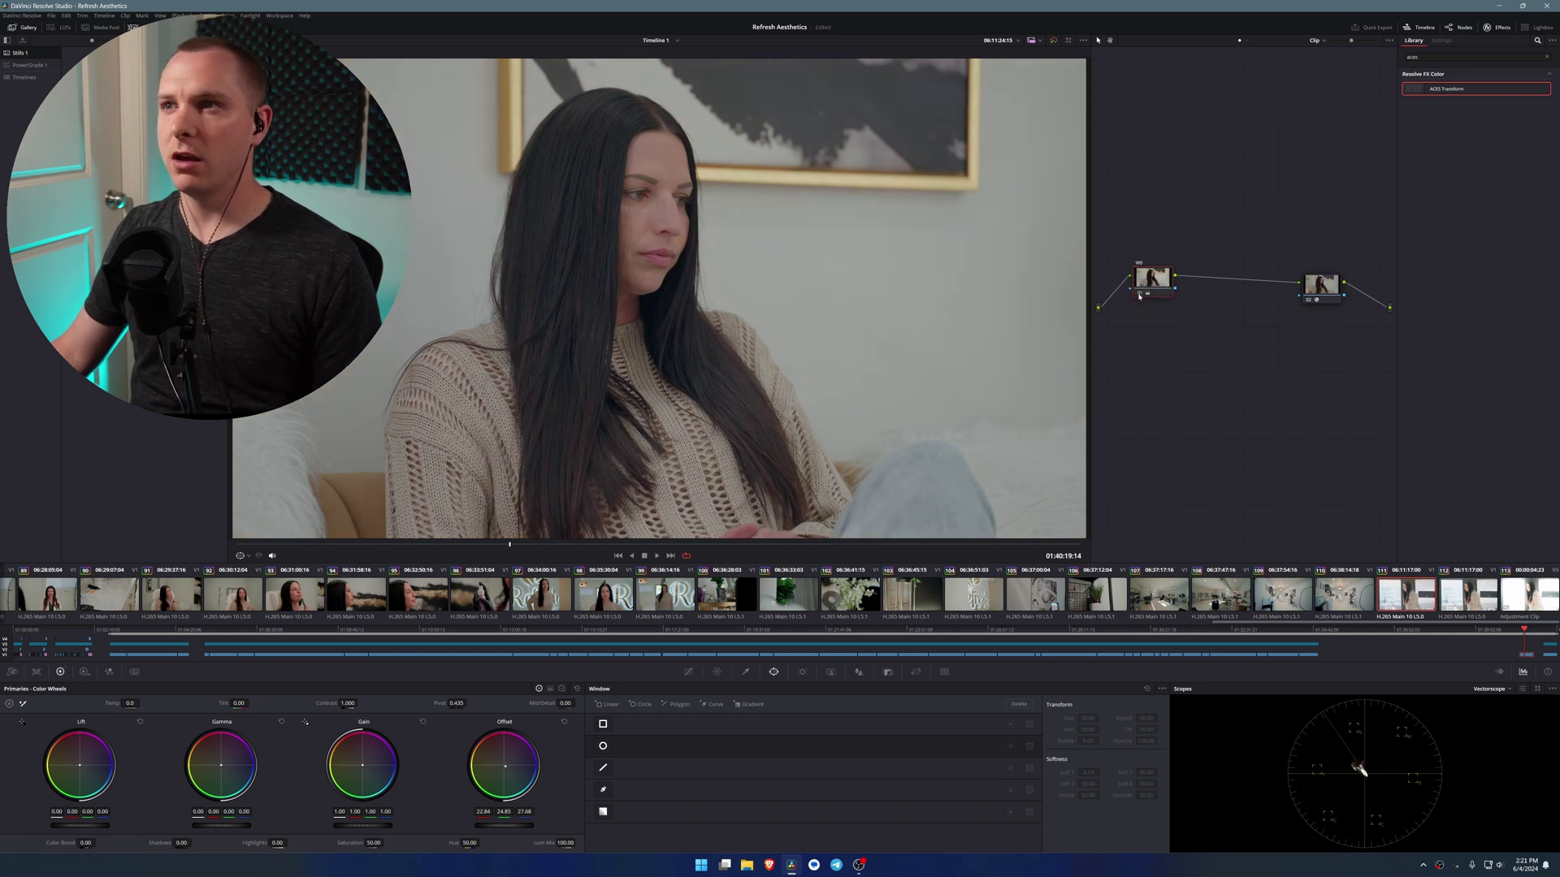
{"action": "left_click", "coordinate": [1138, 296]}
{"action": "left_click", "coordinate": [1139, 296]}
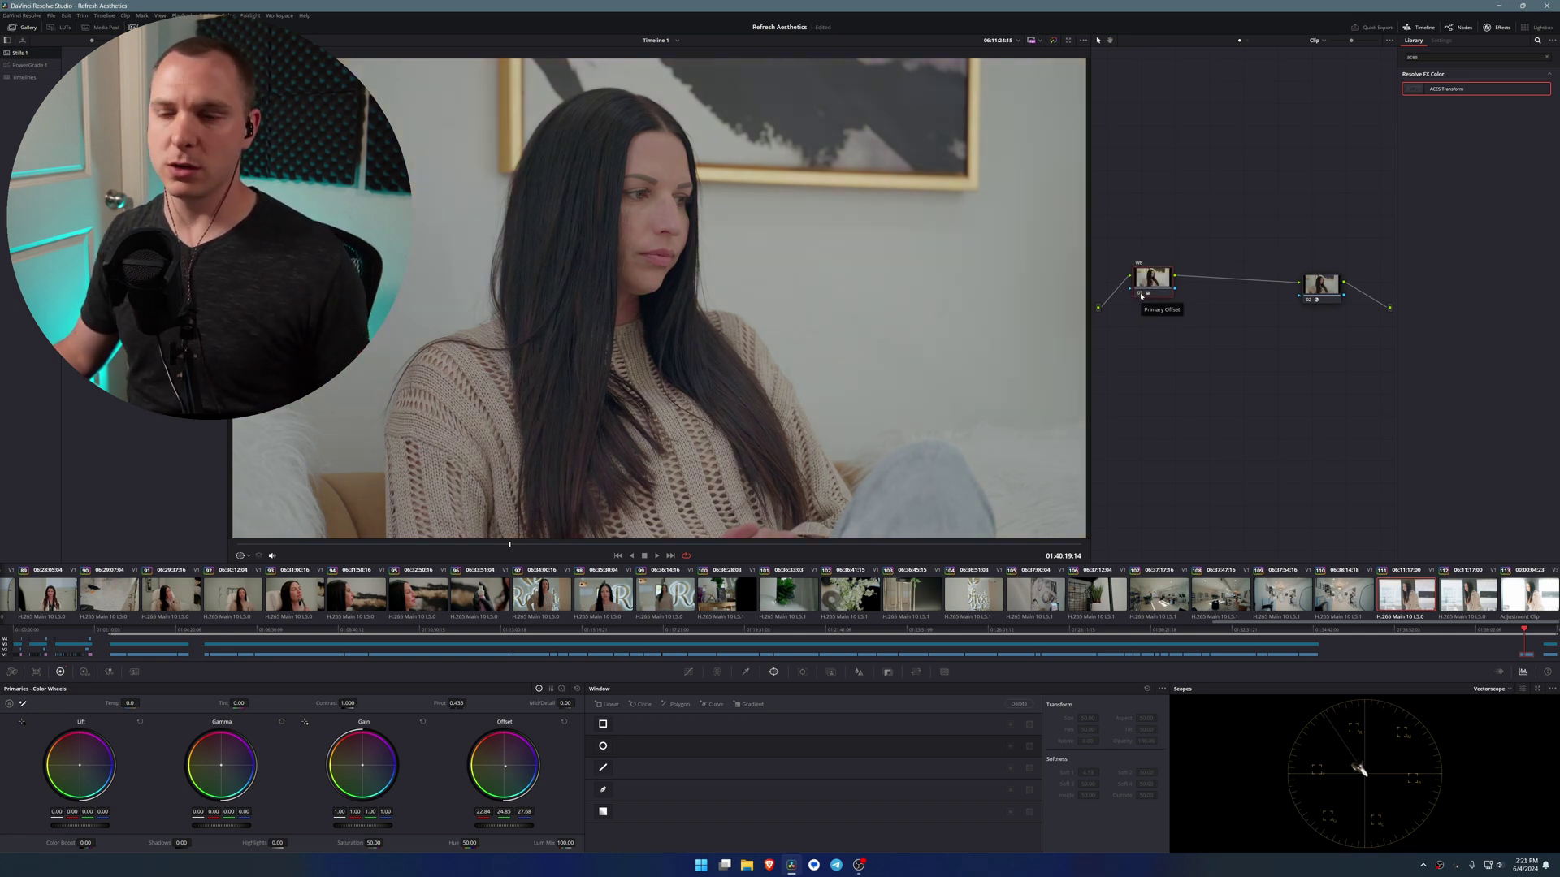
{"action": "left_click_drag", "start_coordinate": [1151, 285], "coordinate": [1159, 280]}
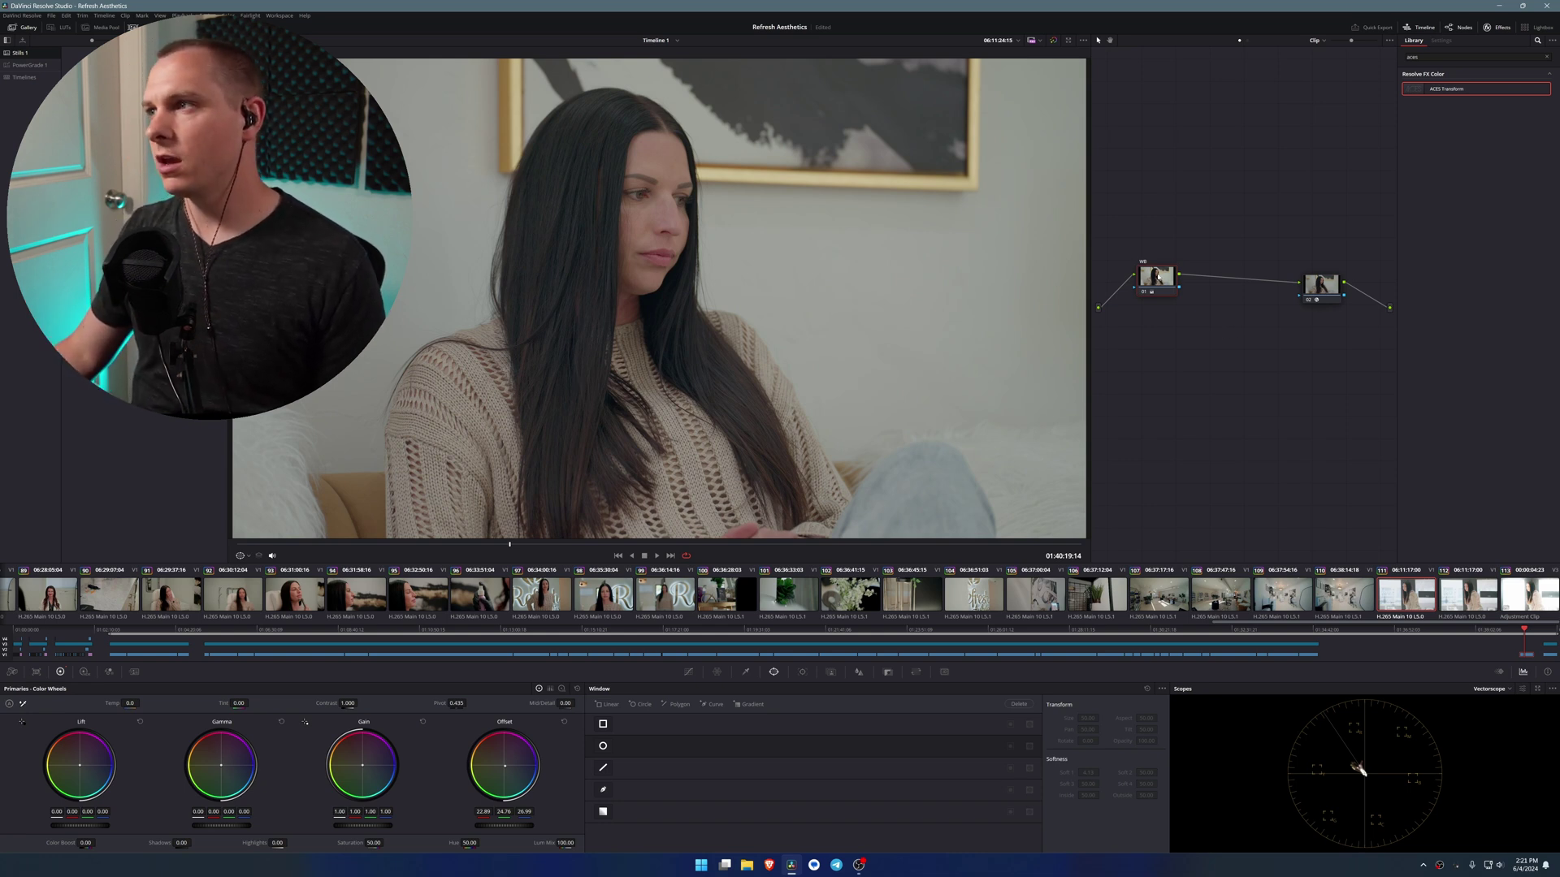
Add a serial node after the WB node and label it Contrast
{"action": "key", "text": "alt+s"}
{"action": "right_click", "coordinate": [1222, 286]}
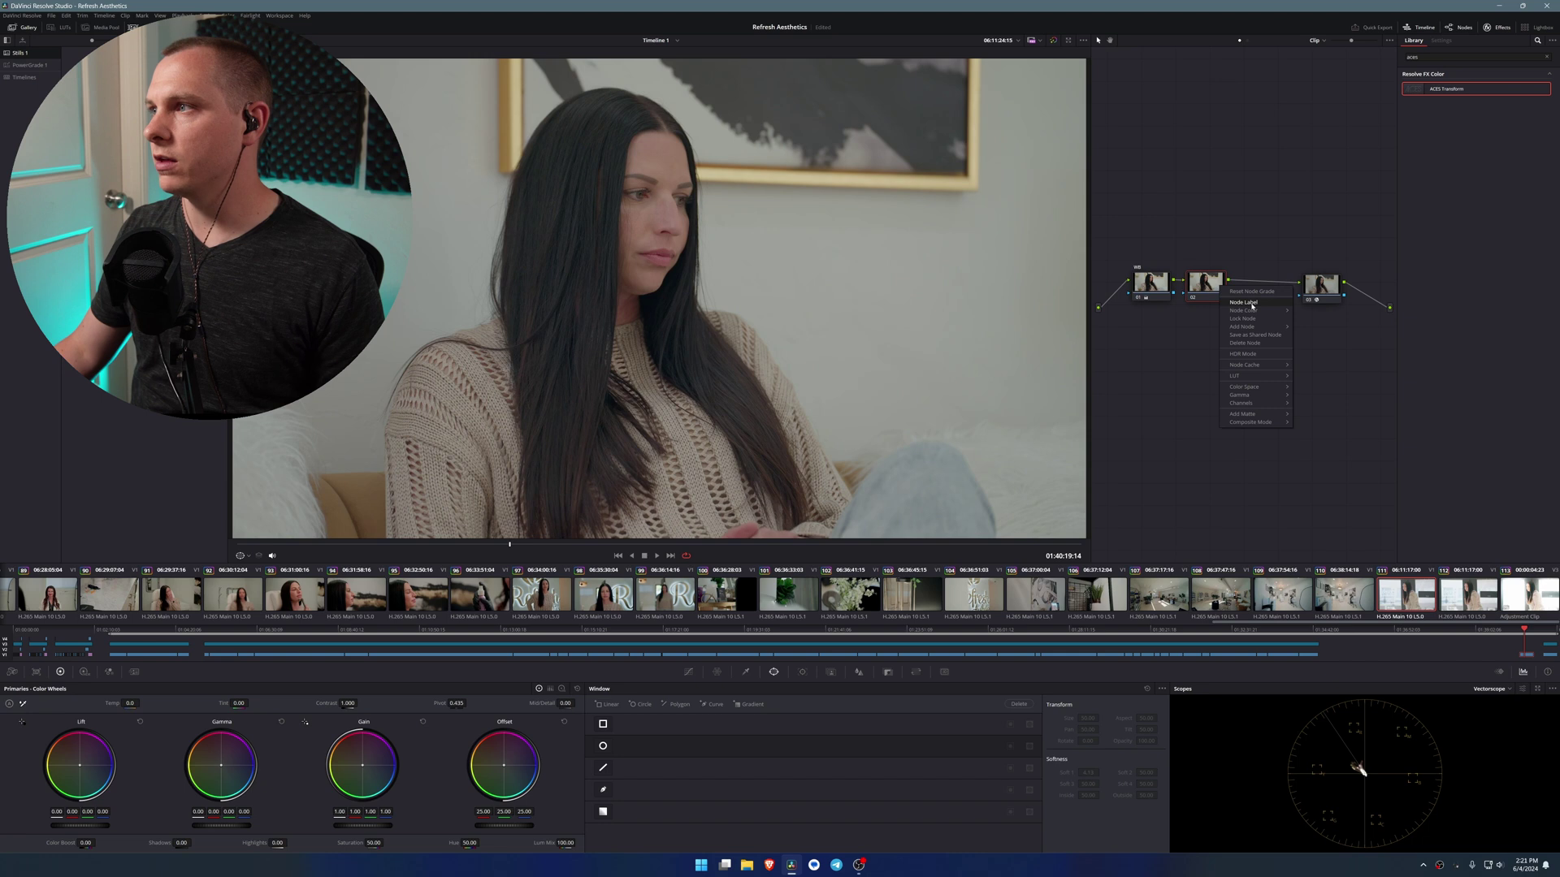
{"action": "left_click", "coordinate": [1252, 303]}
{"action": "type", "text": "Cor"}
{"action": "type", "text": "tra"}
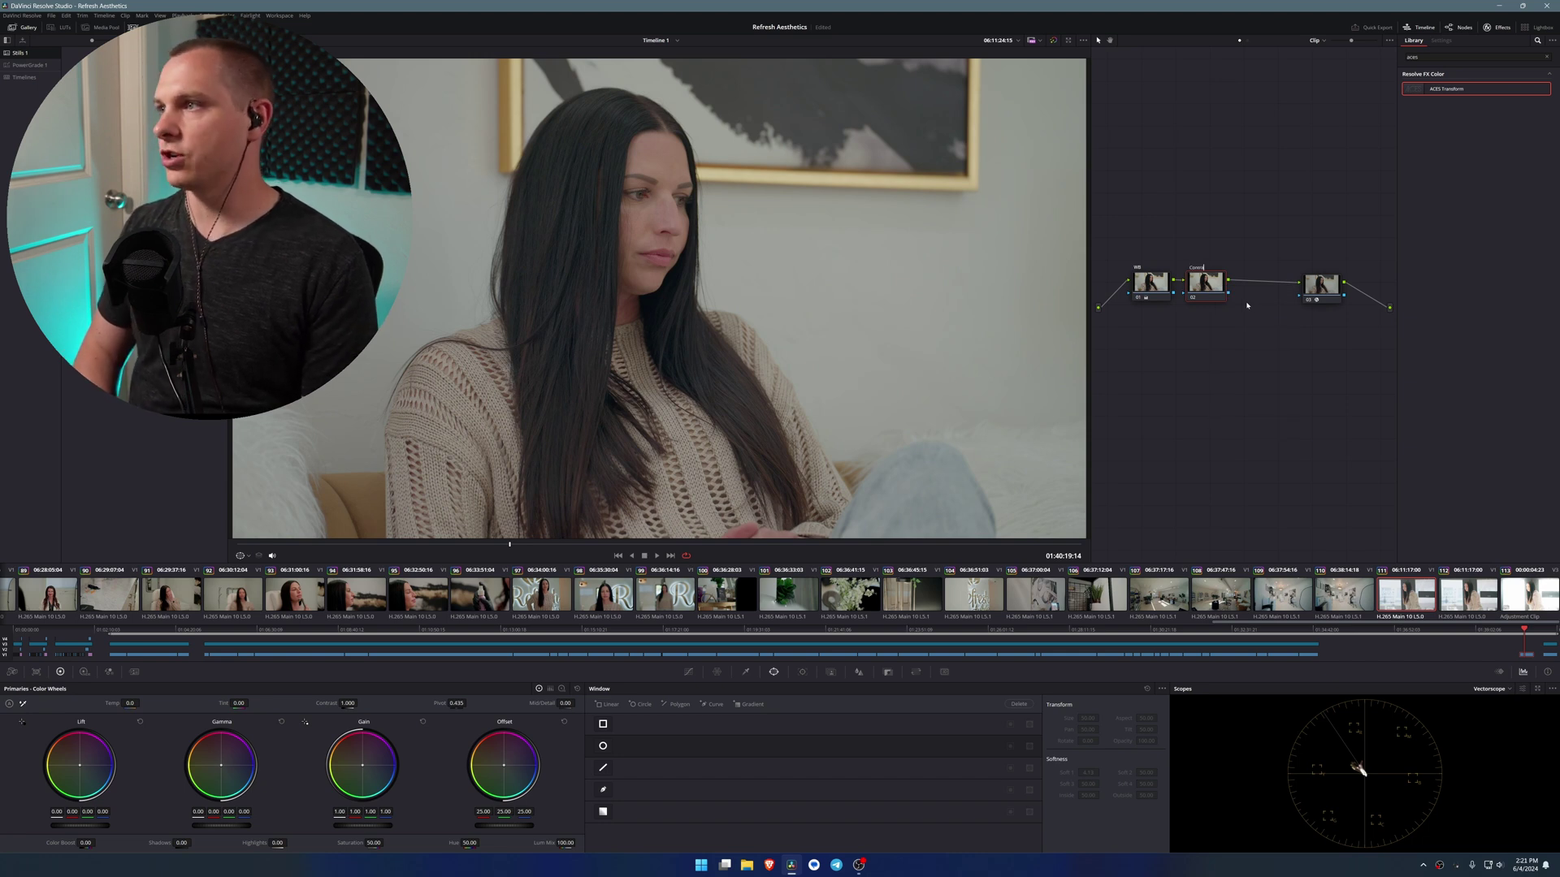
{"action": "type", "text": "st"}
{"action": "left_click_drag", "start_coordinate": [1202, 296], "coordinate": [1201, 292]}
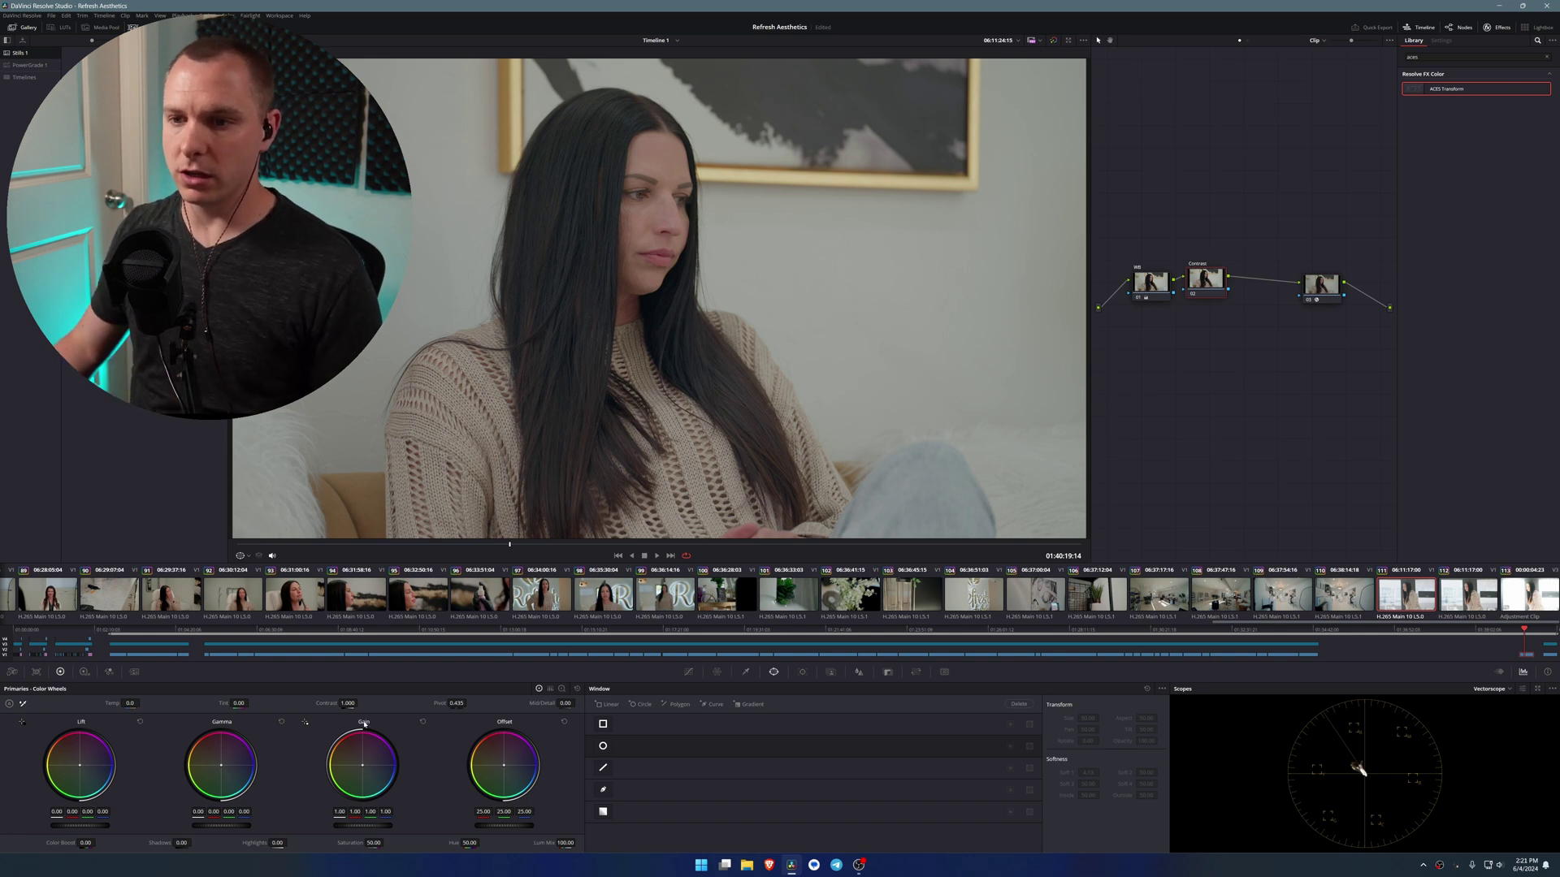
Try raising the contrast, then reset it back to 1.000
{"action": "left_click_drag", "start_coordinate": [347, 703], "coordinate": [369, 702]}
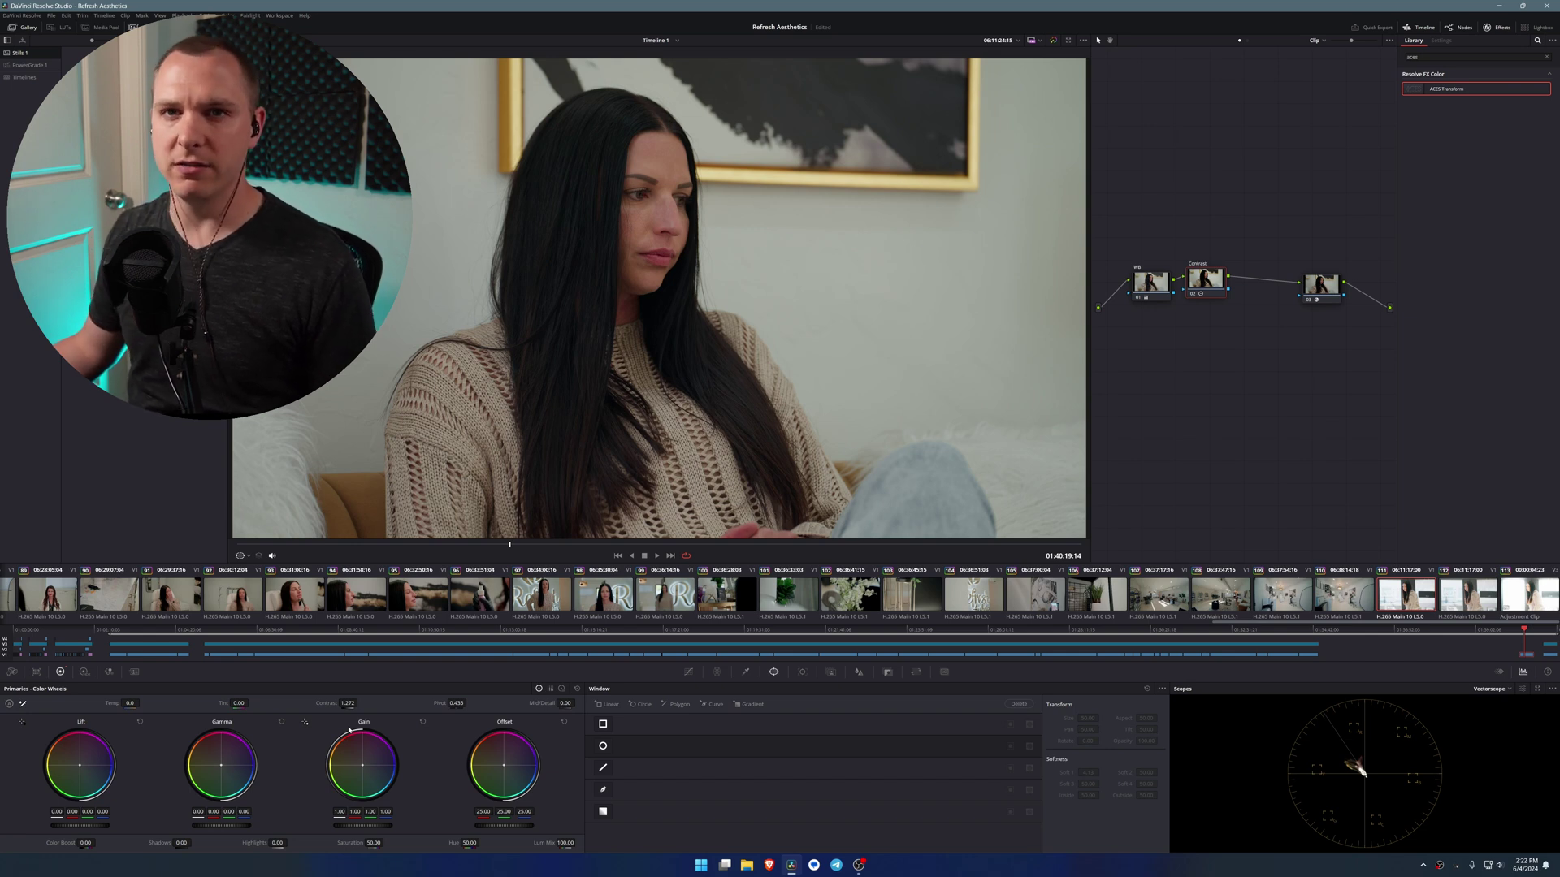
{"action": "left_click_drag", "start_coordinate": [1217, 281], "coordinate": [1237, 289]}
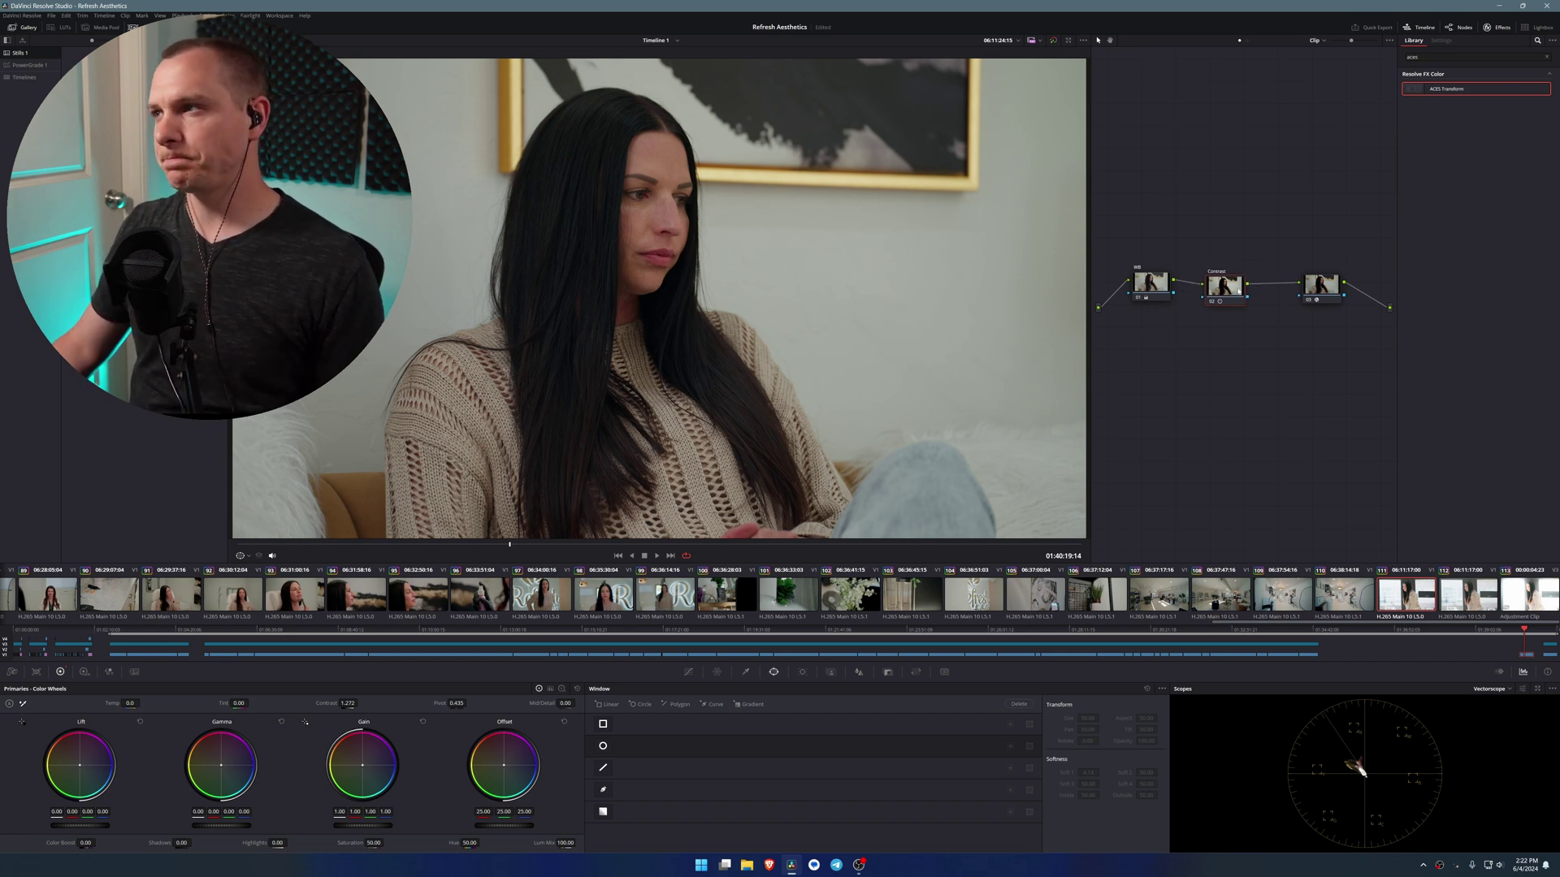
{"action": "double_click", "coordinate": [333, 704]}
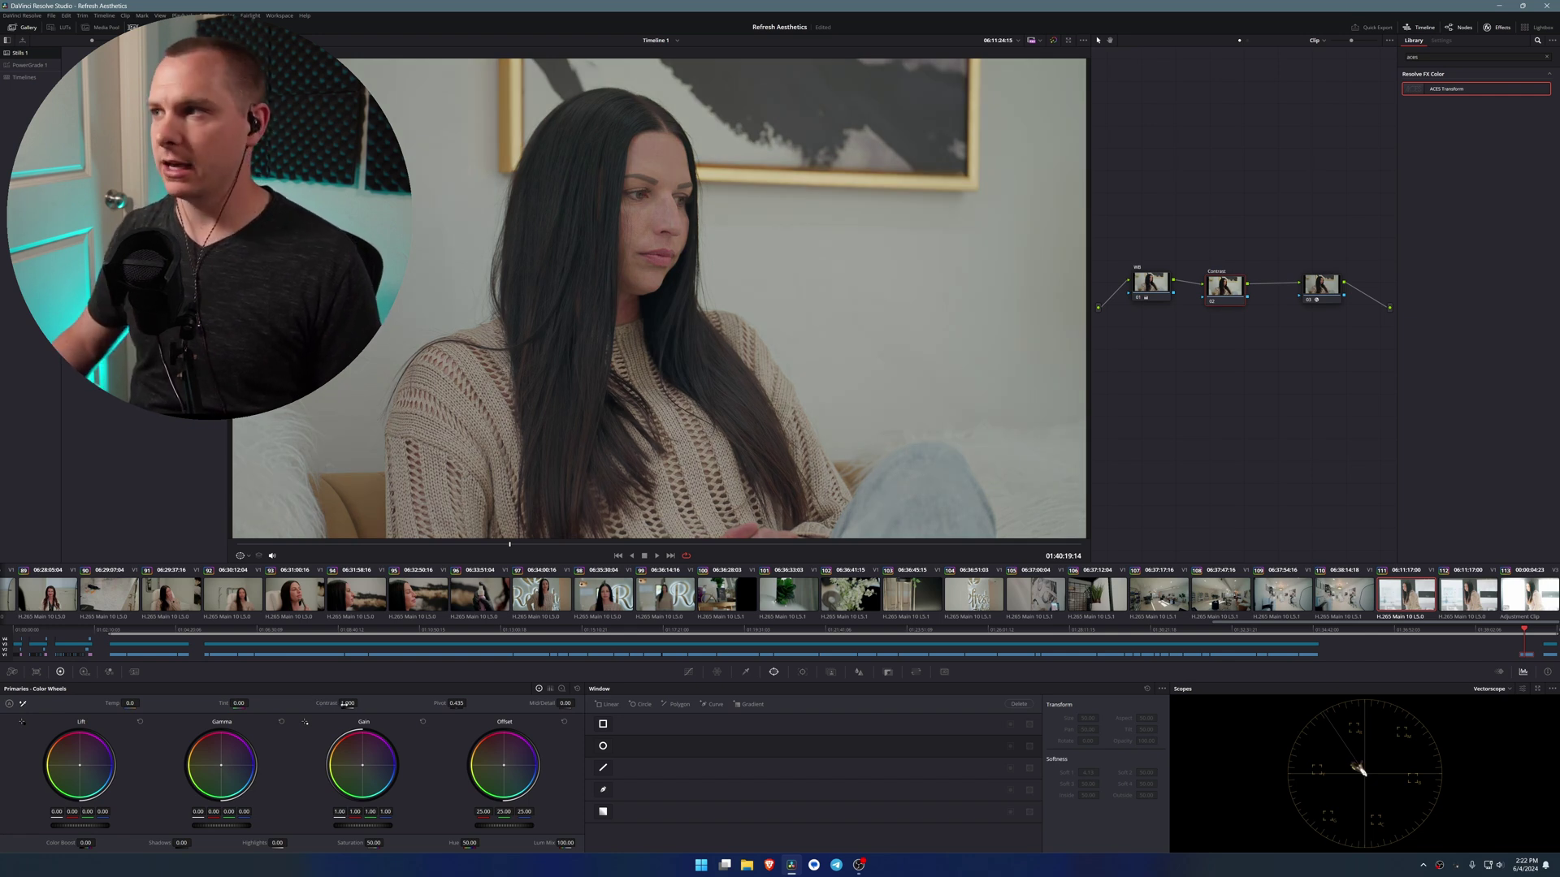
Bend the Contrast node's custom curve into a gentle S, darkening shadows and lifting upper tones
{"action": "left_click_drag", "start_coordinate": [1249, 290], "coordinate": [1252, 280]}
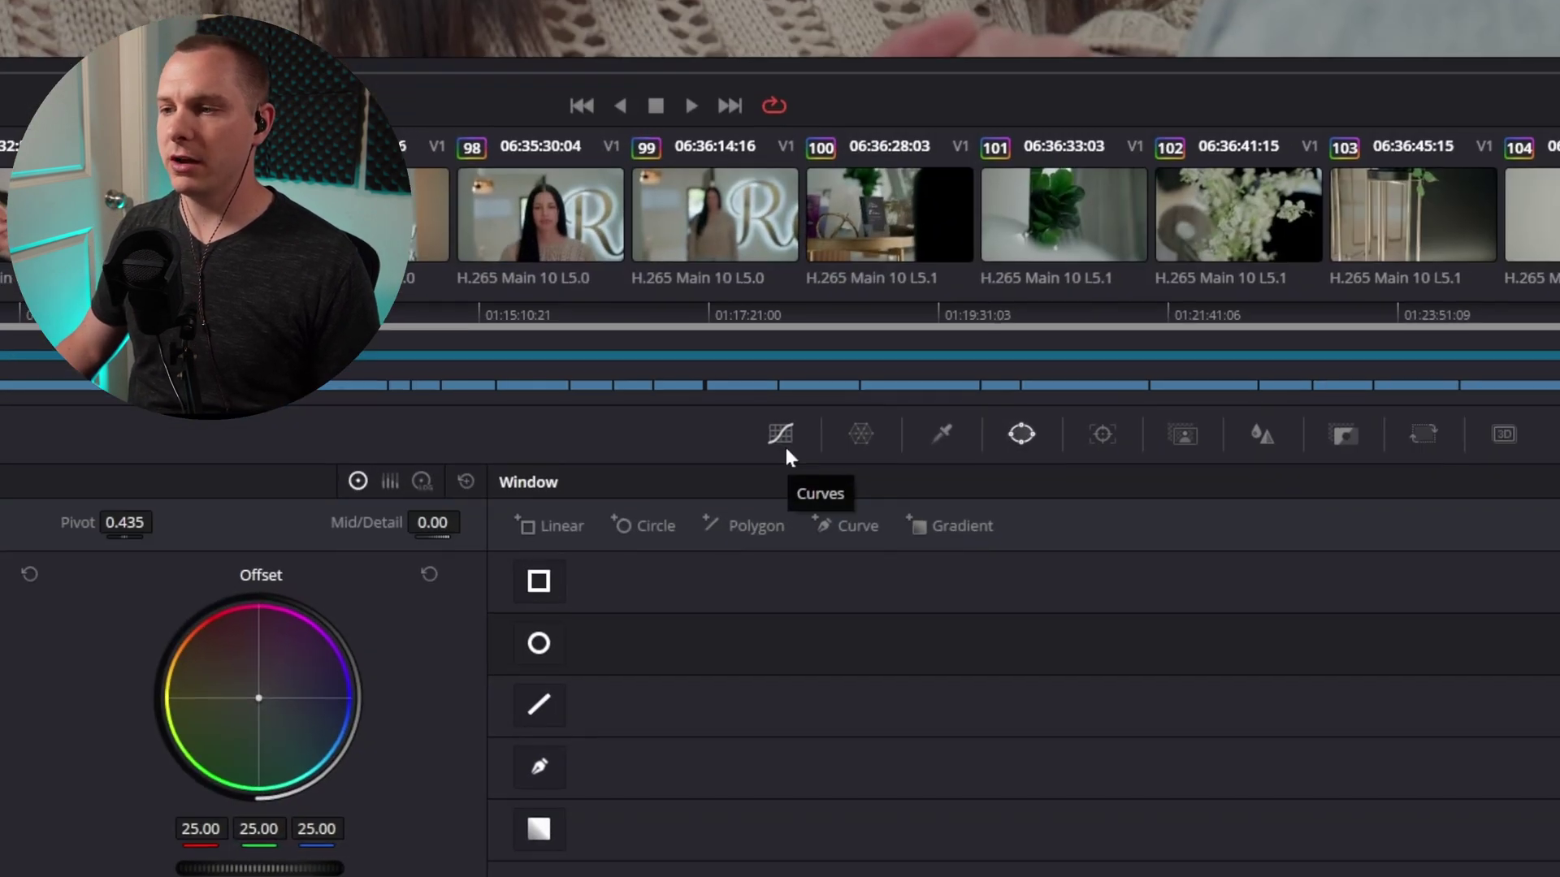
{"action": "left_click", "coordinate": [783, 445]}
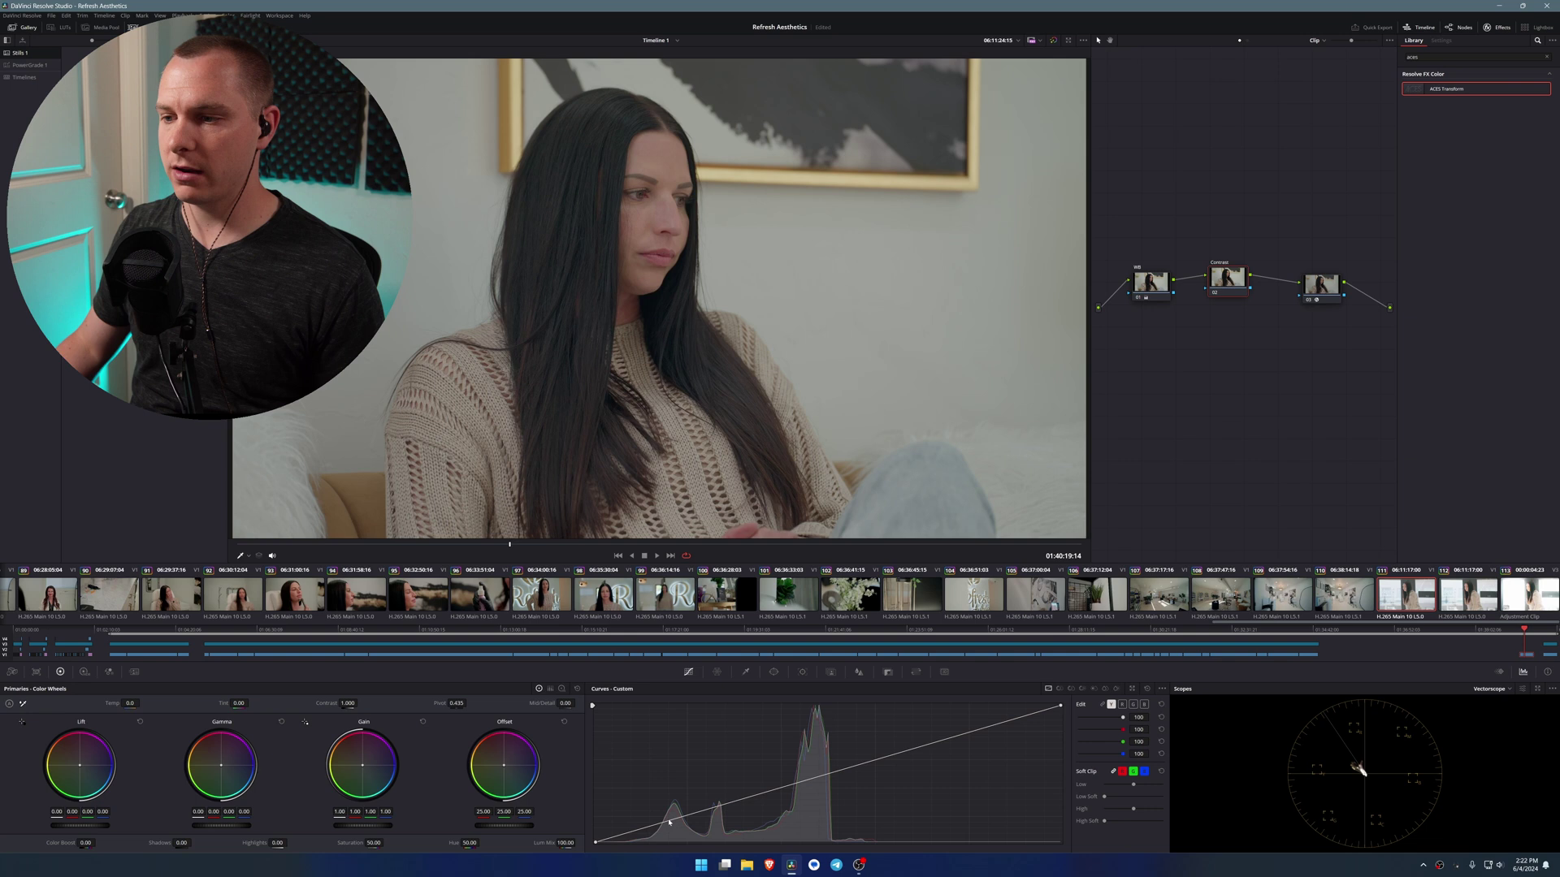
{"action": "left_click_drag", "start_coordinate": [659, 824], "coordinate": [660, 832]}
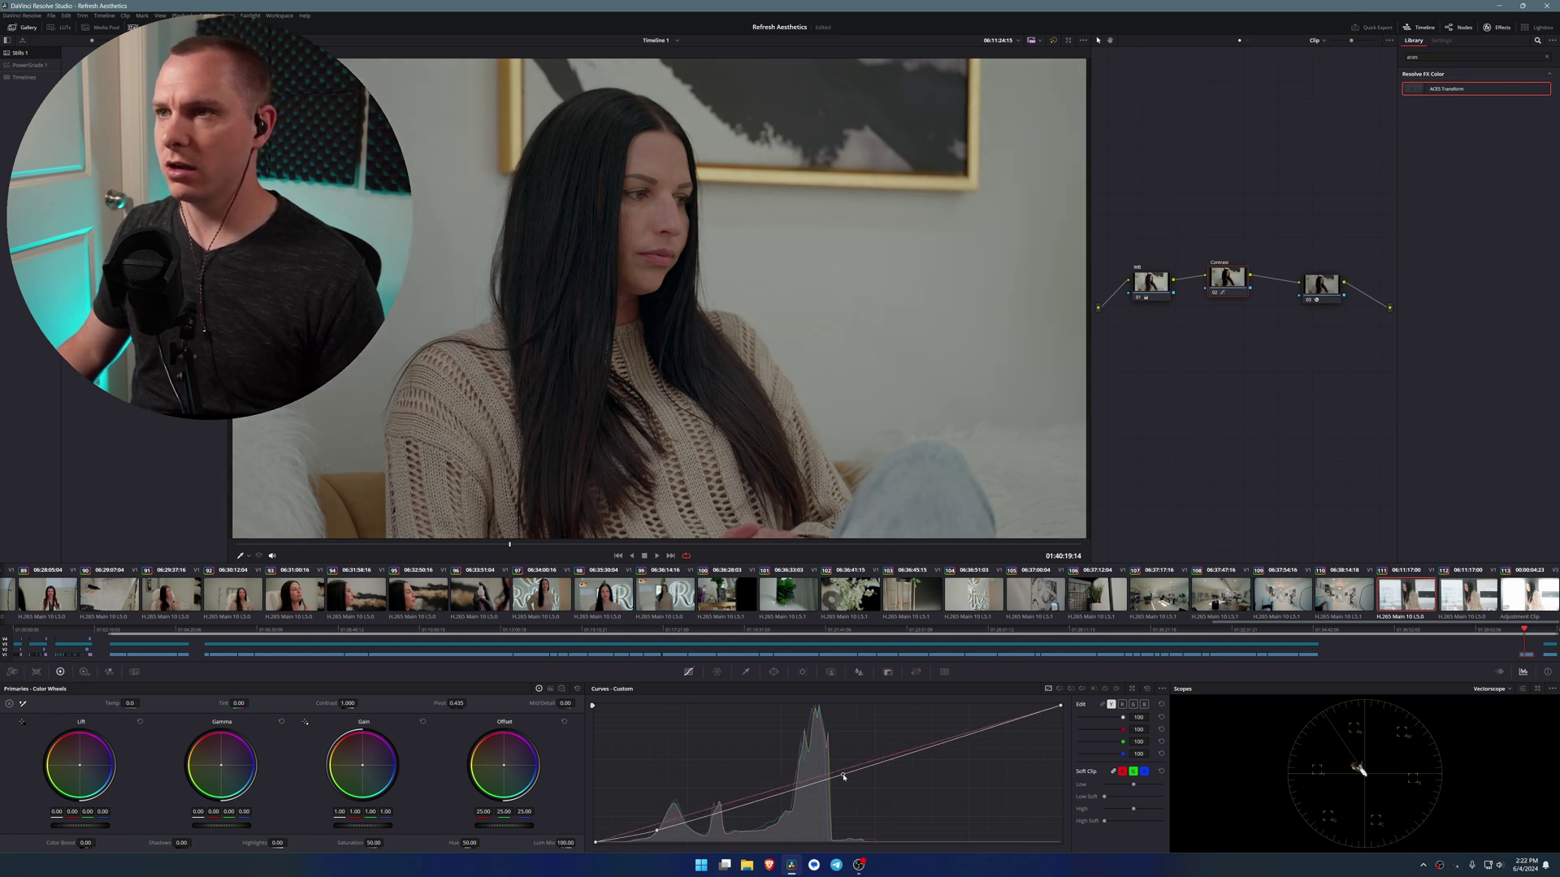
{"action": "left_click_drag", "start_coordinate": [844, 773], "coordinate": [845, 766]}
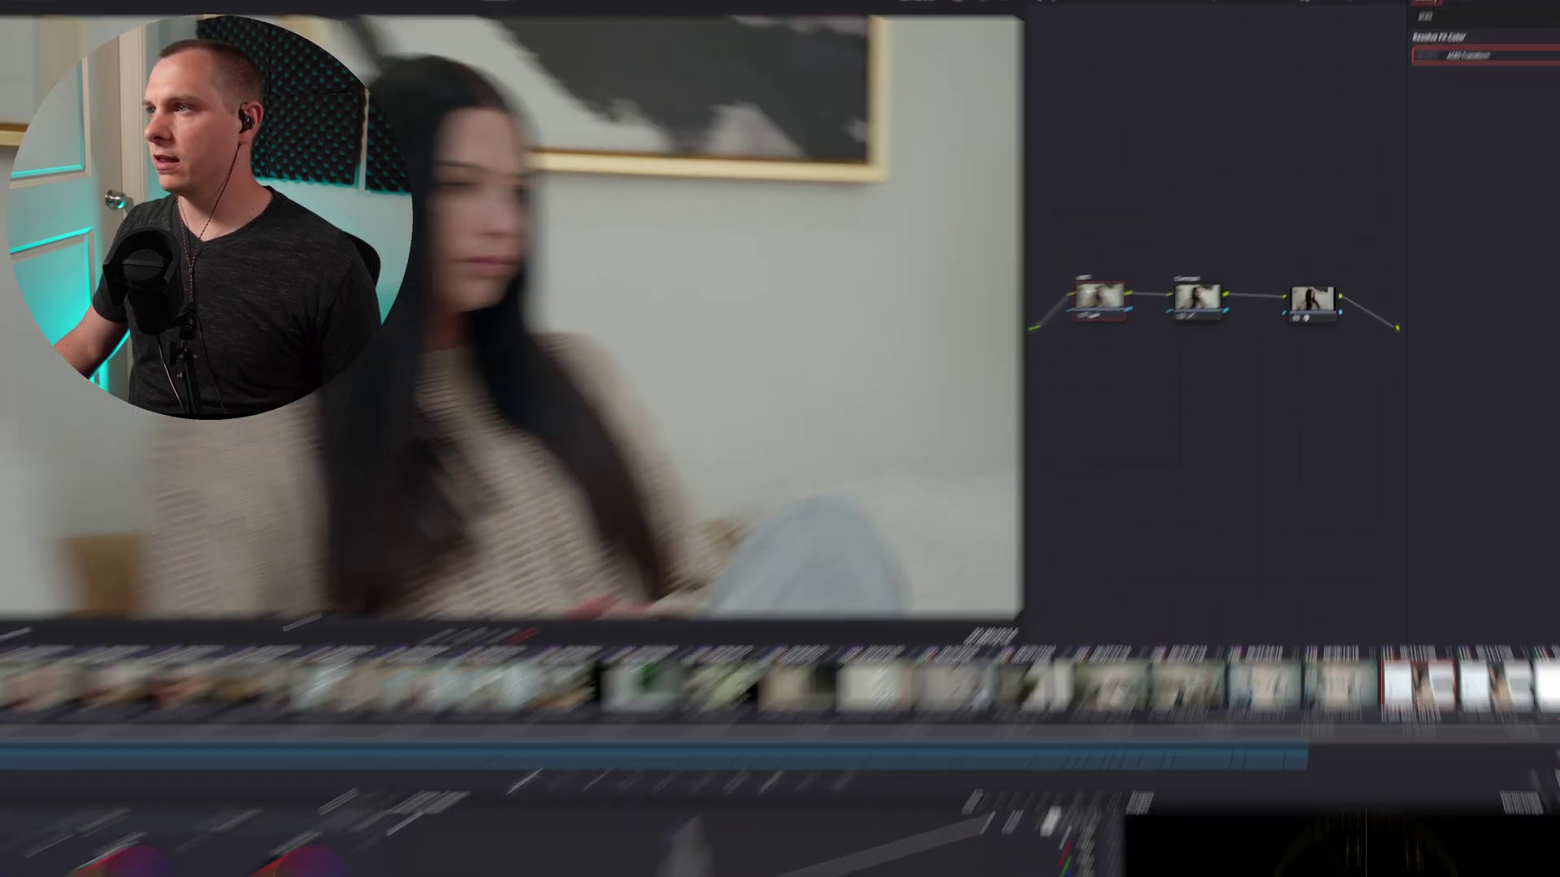
{"action": "right_click", "coordinate": [1140, 278]}
Rename node 01 to 'WB + Exp'
{"action": "left_click", "coordinate": [1155, 281]}
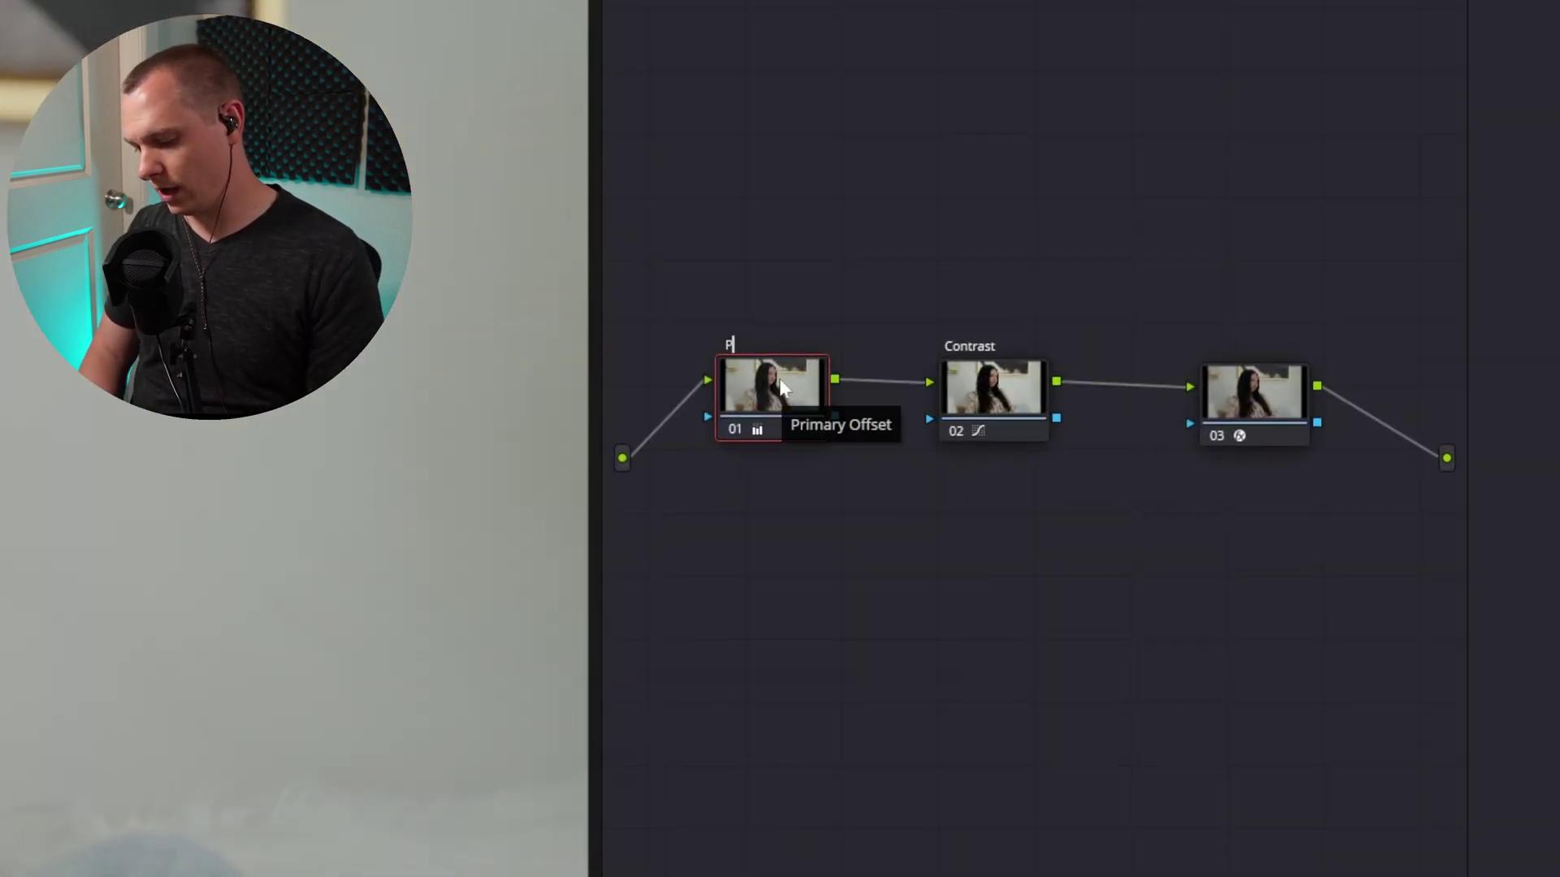
{"action": "key", "text": "BackSpace"}
{"action": "type", "text": "WB"}
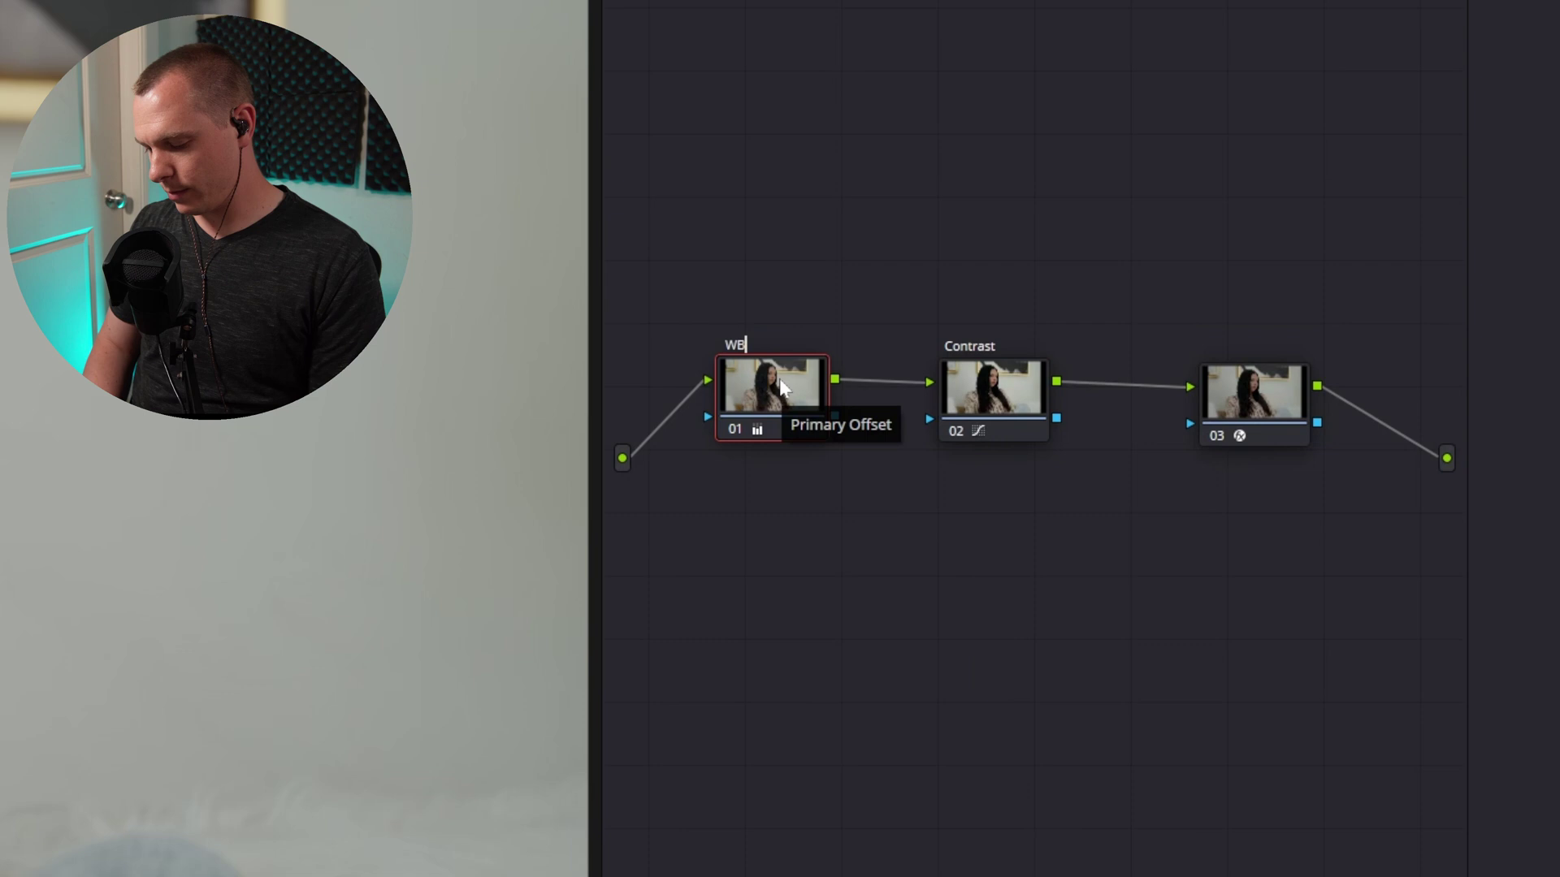
{"action": "type", "text": " + Exp"}
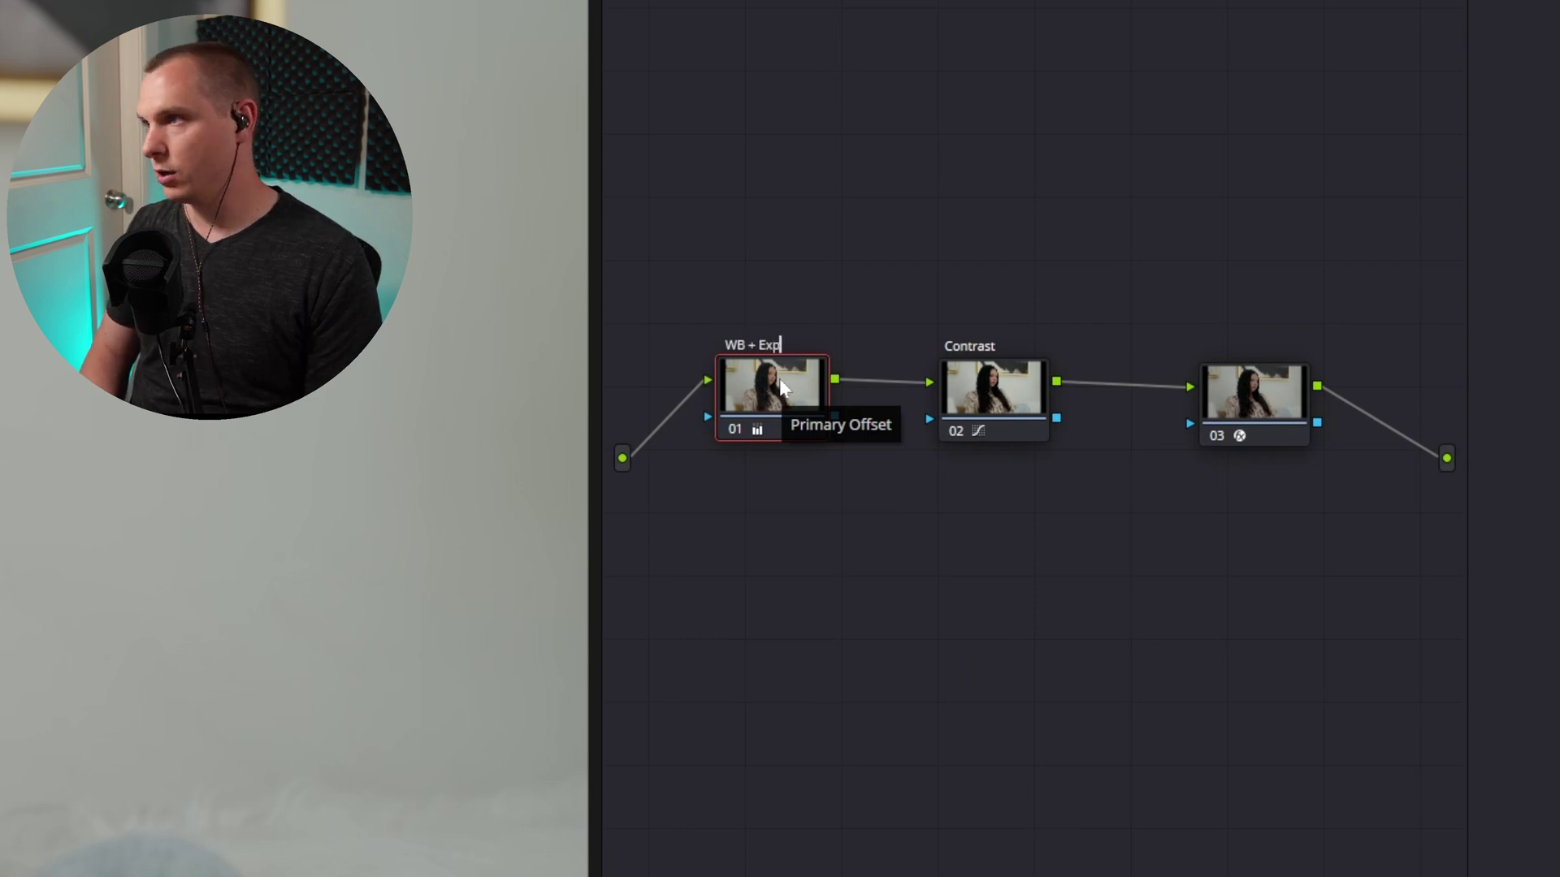
{"action": "key", "text": "Return"}
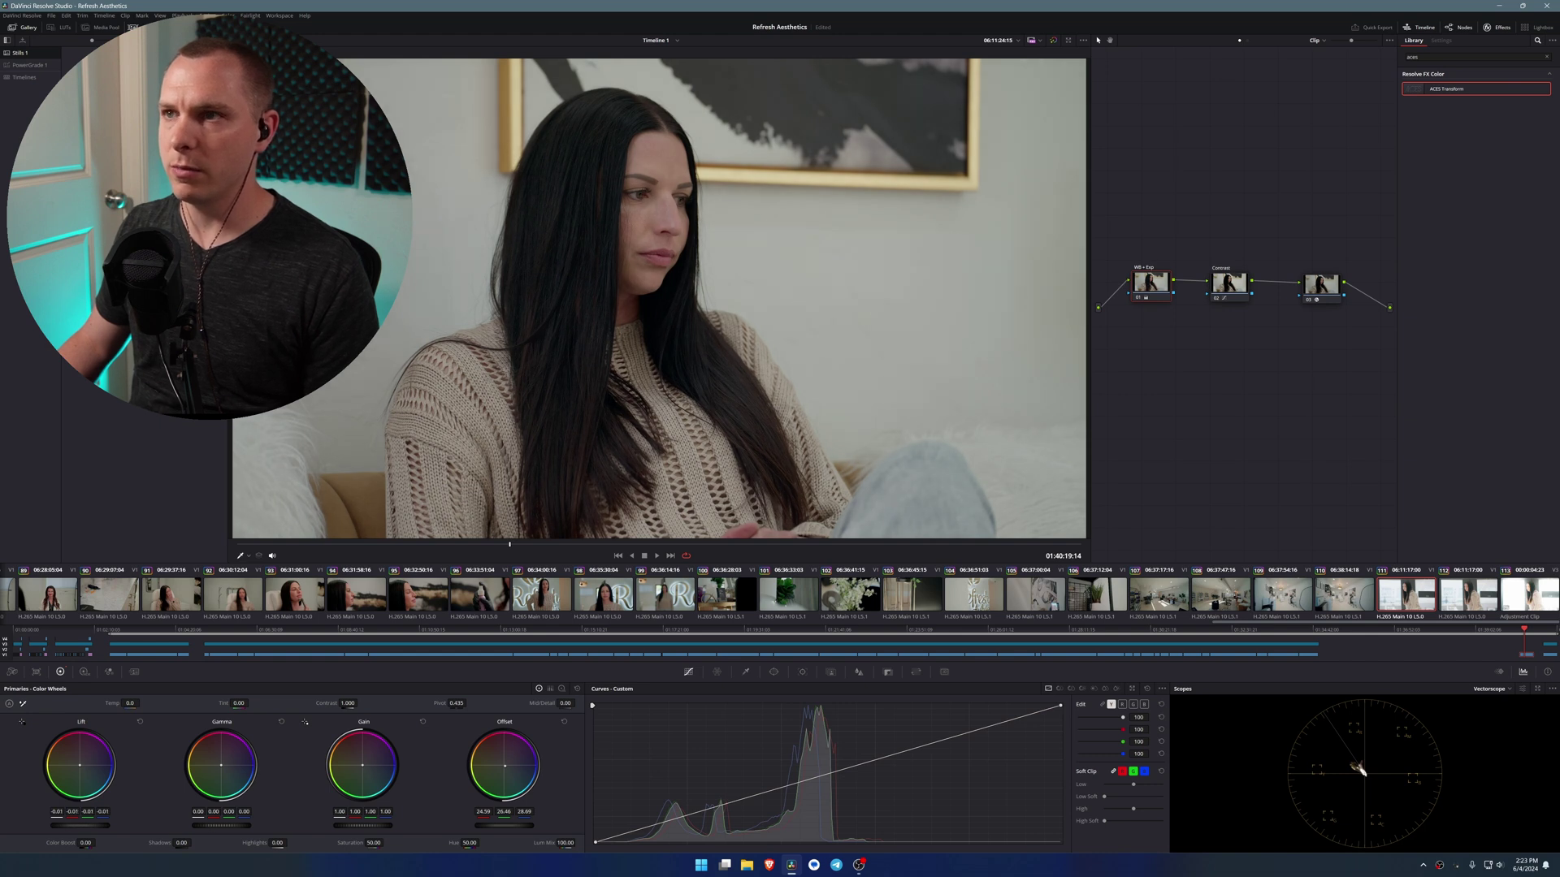
Compare graded and ungraded views, adding an extra point on the Contrast node's curve
{"action": "left_click", "coordinate": [1053, 40]}
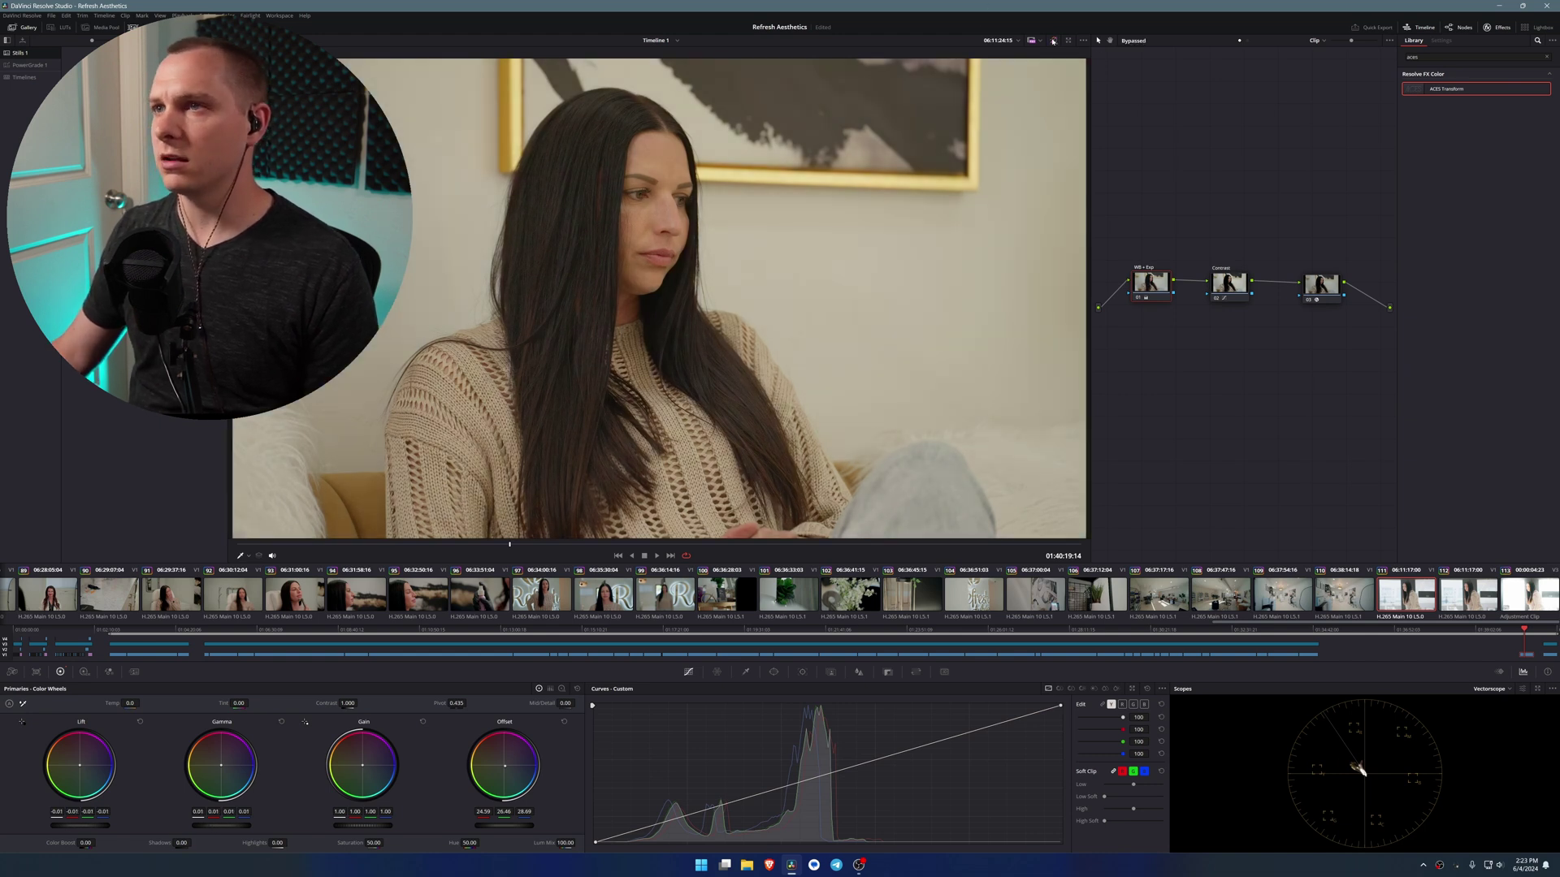
{"action": "left_click", "coordinate": [1053, 41]}
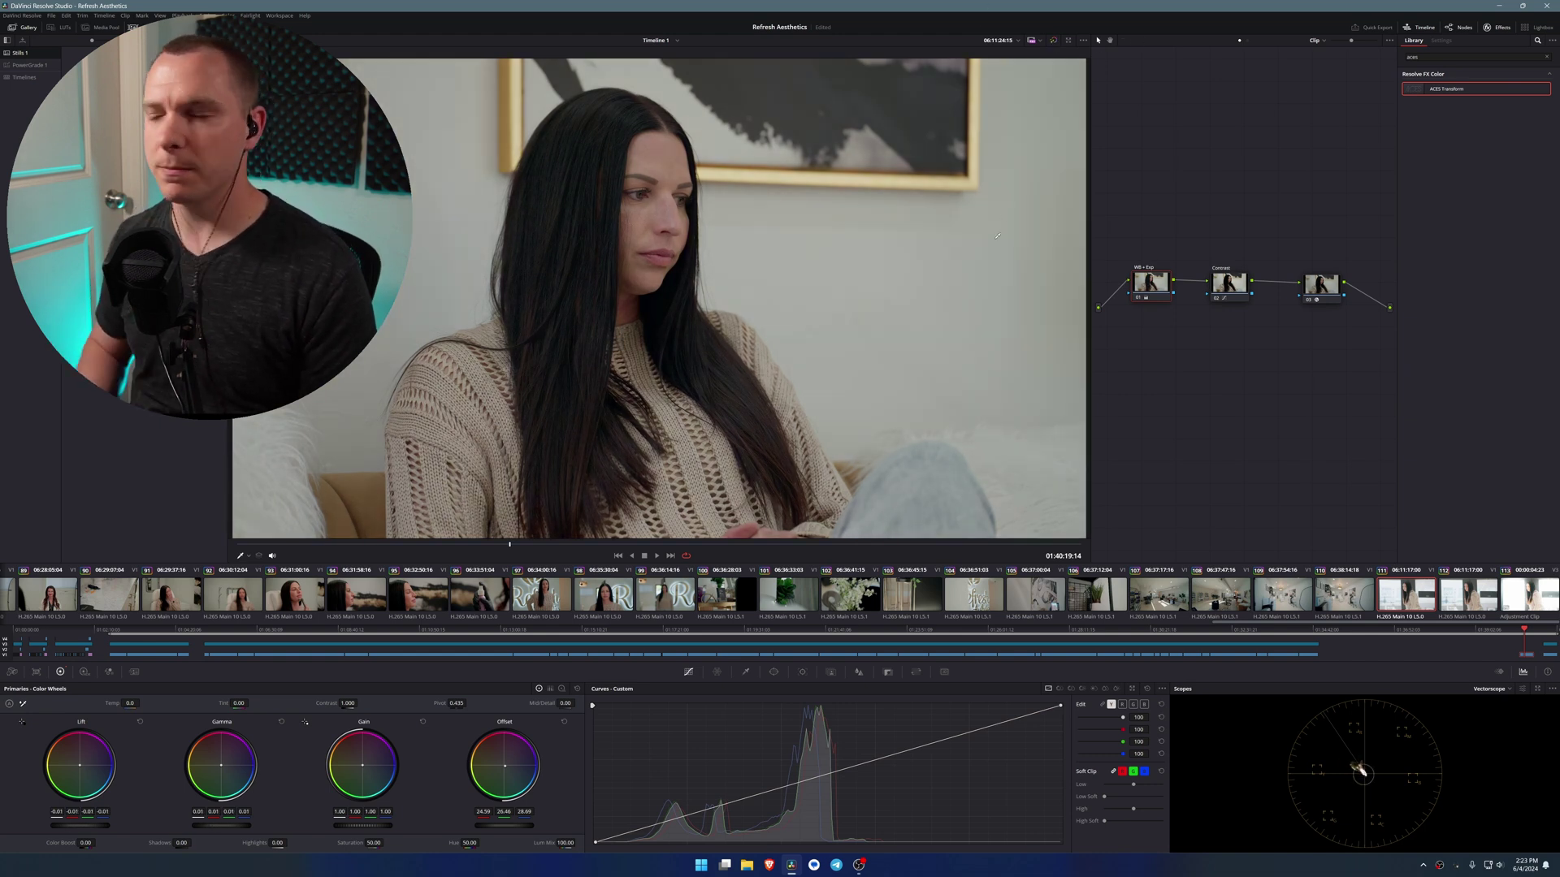
{"action": "key", "text": "alt+shift+apostrophe"}
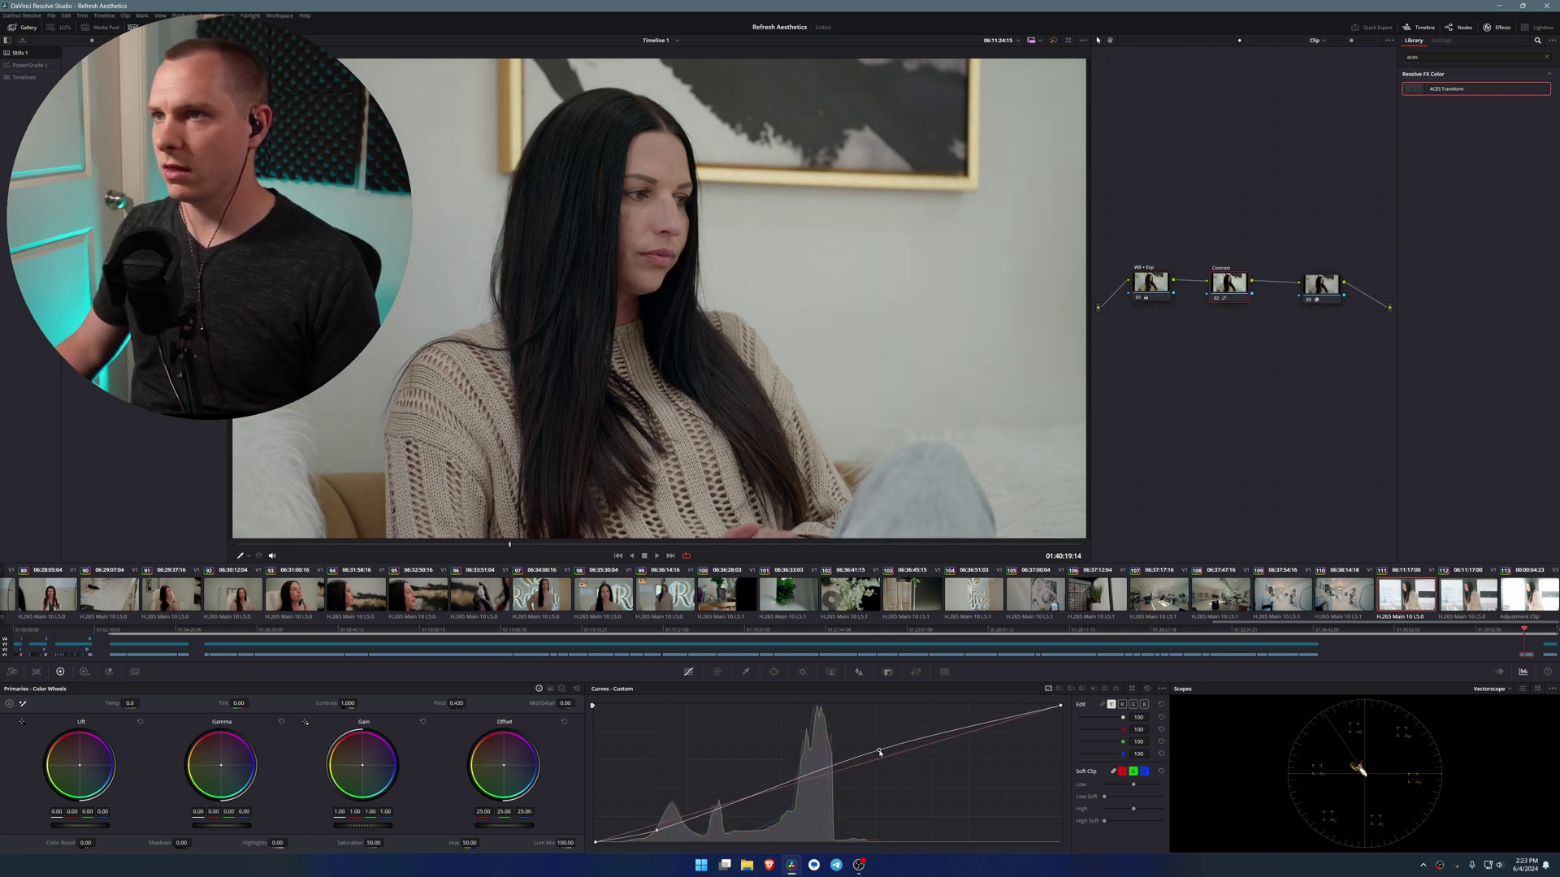
{"action": "left_click", "coordinate": [674, 827]}
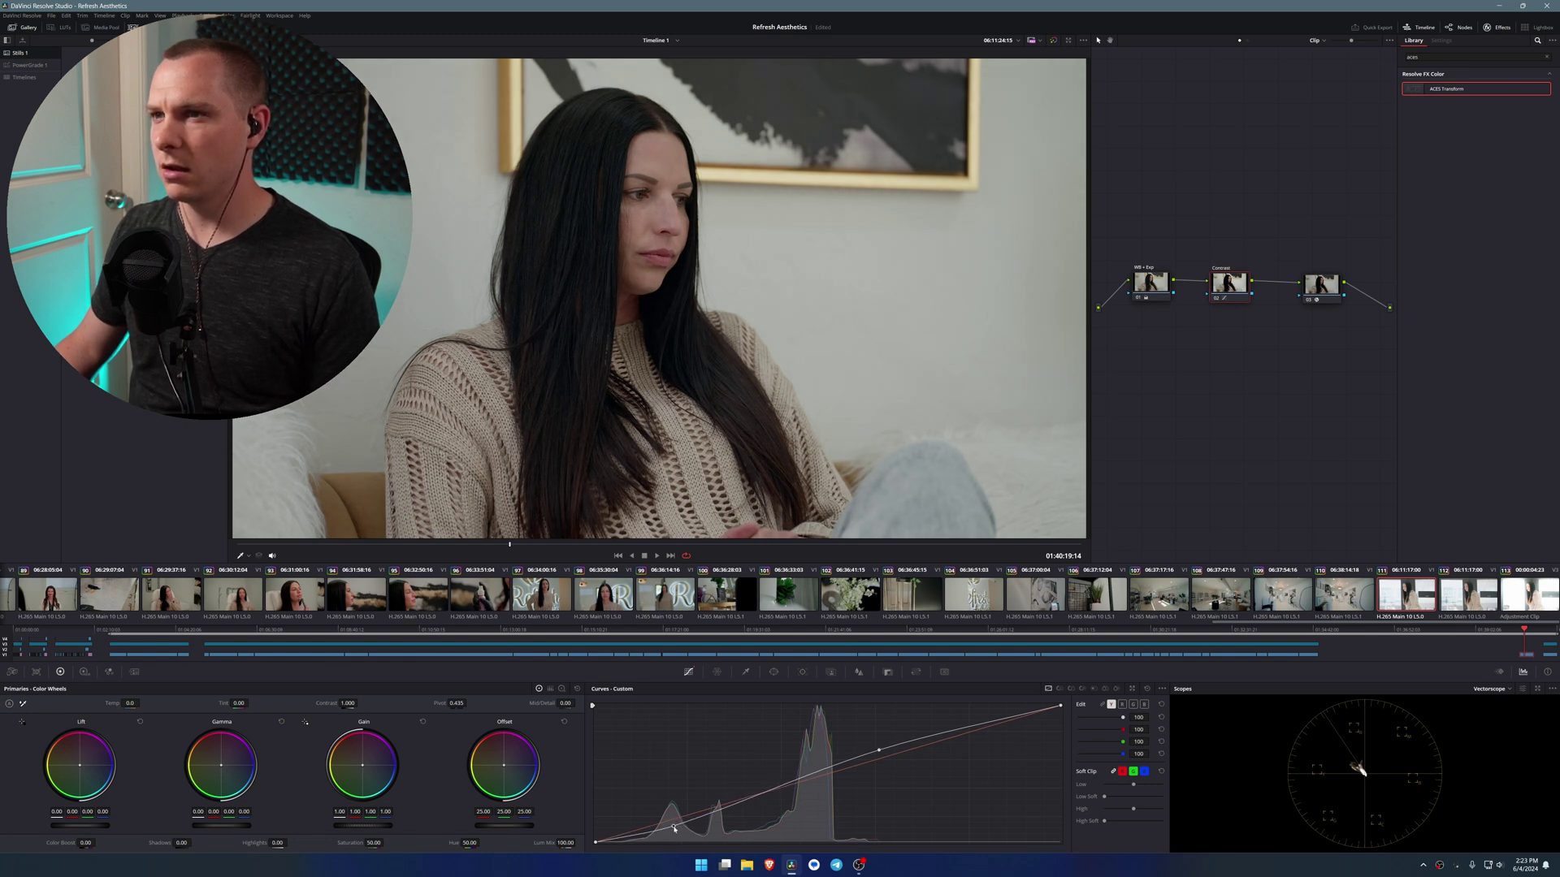
{"action": "left_click", "coordinate": [1054, 41]}
{"action": "left_click", "coordinate": [1053, 40]}
{"action": "left_click", "coordinate": [1054, 41]}
{"action": "left_click", "coordinate": [1054, 40]}
{"action": "left_click", "coordinate": [1053, 41]}
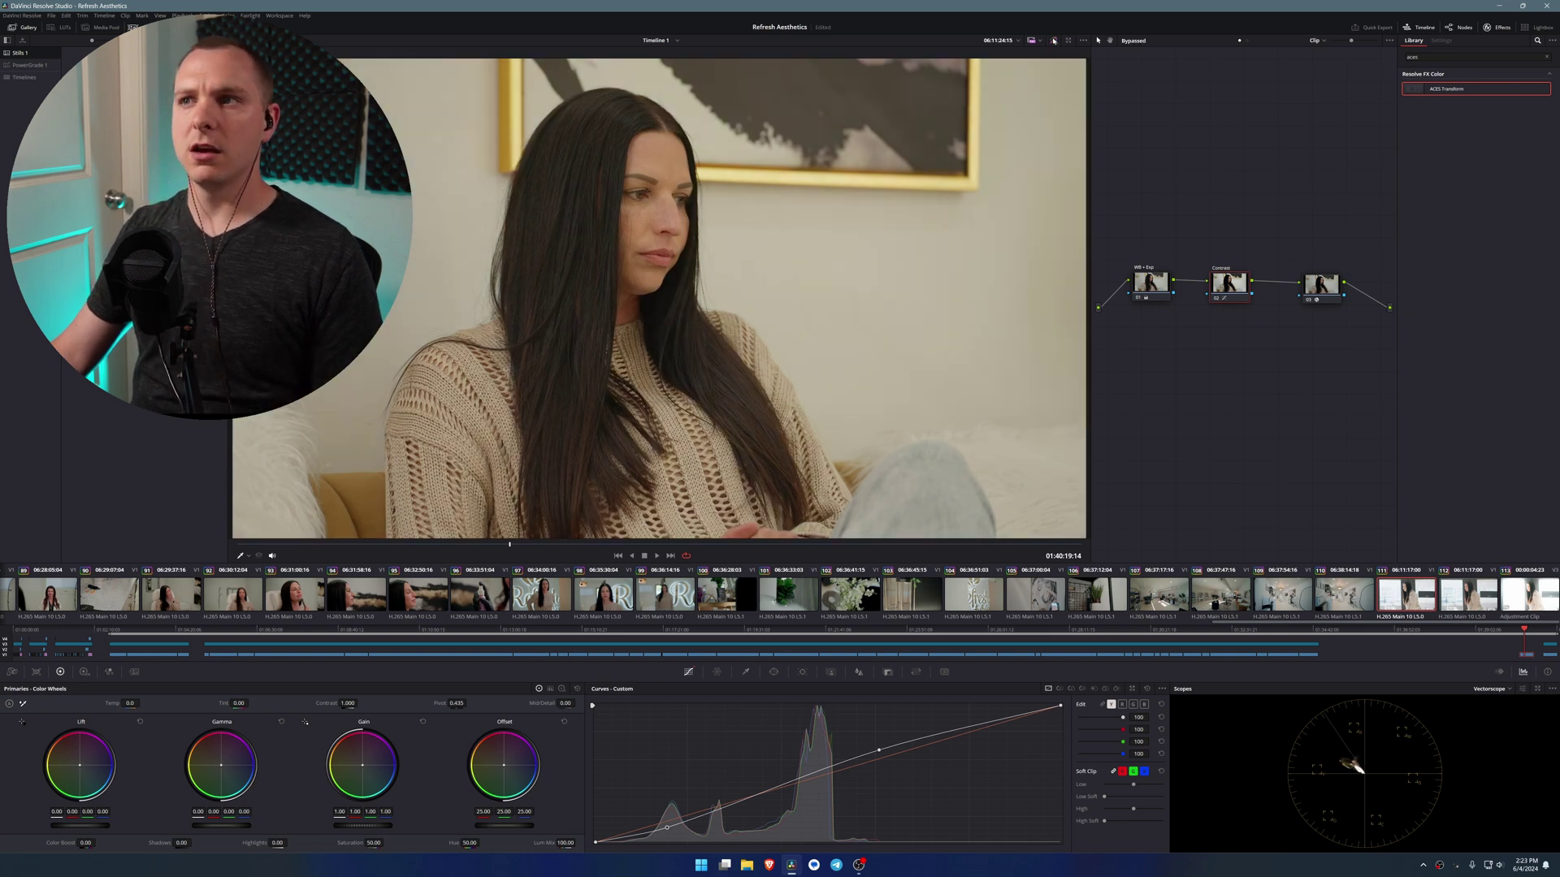
{"action": "left_click", "coordinate": [1053, 40]}
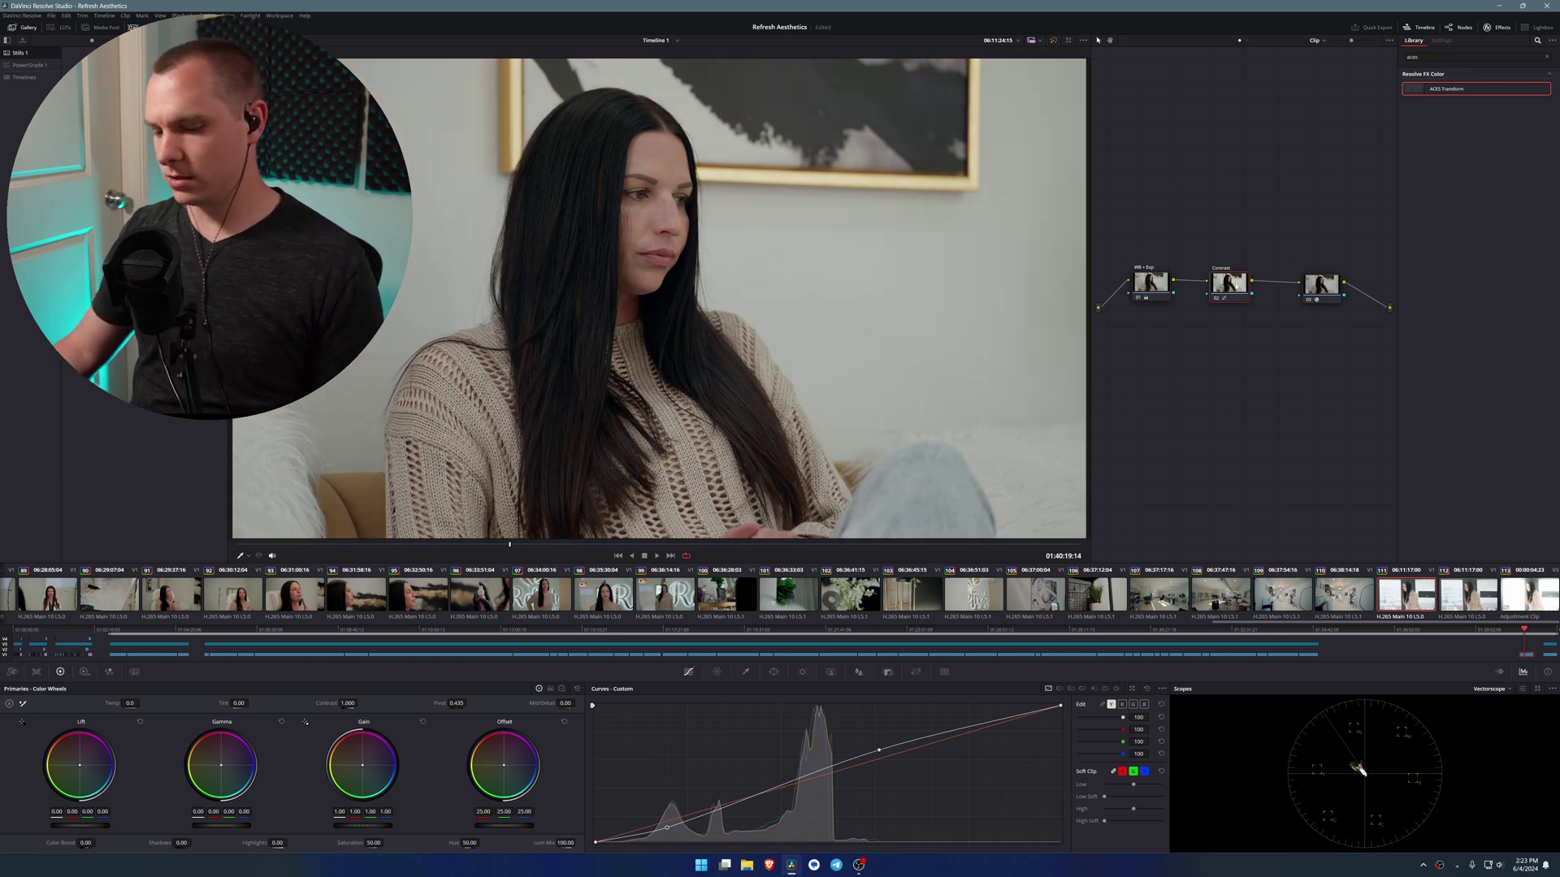
Add a fourth serial node after Contrast and label it SAT
{"action": "key", "text": "alt+s"}
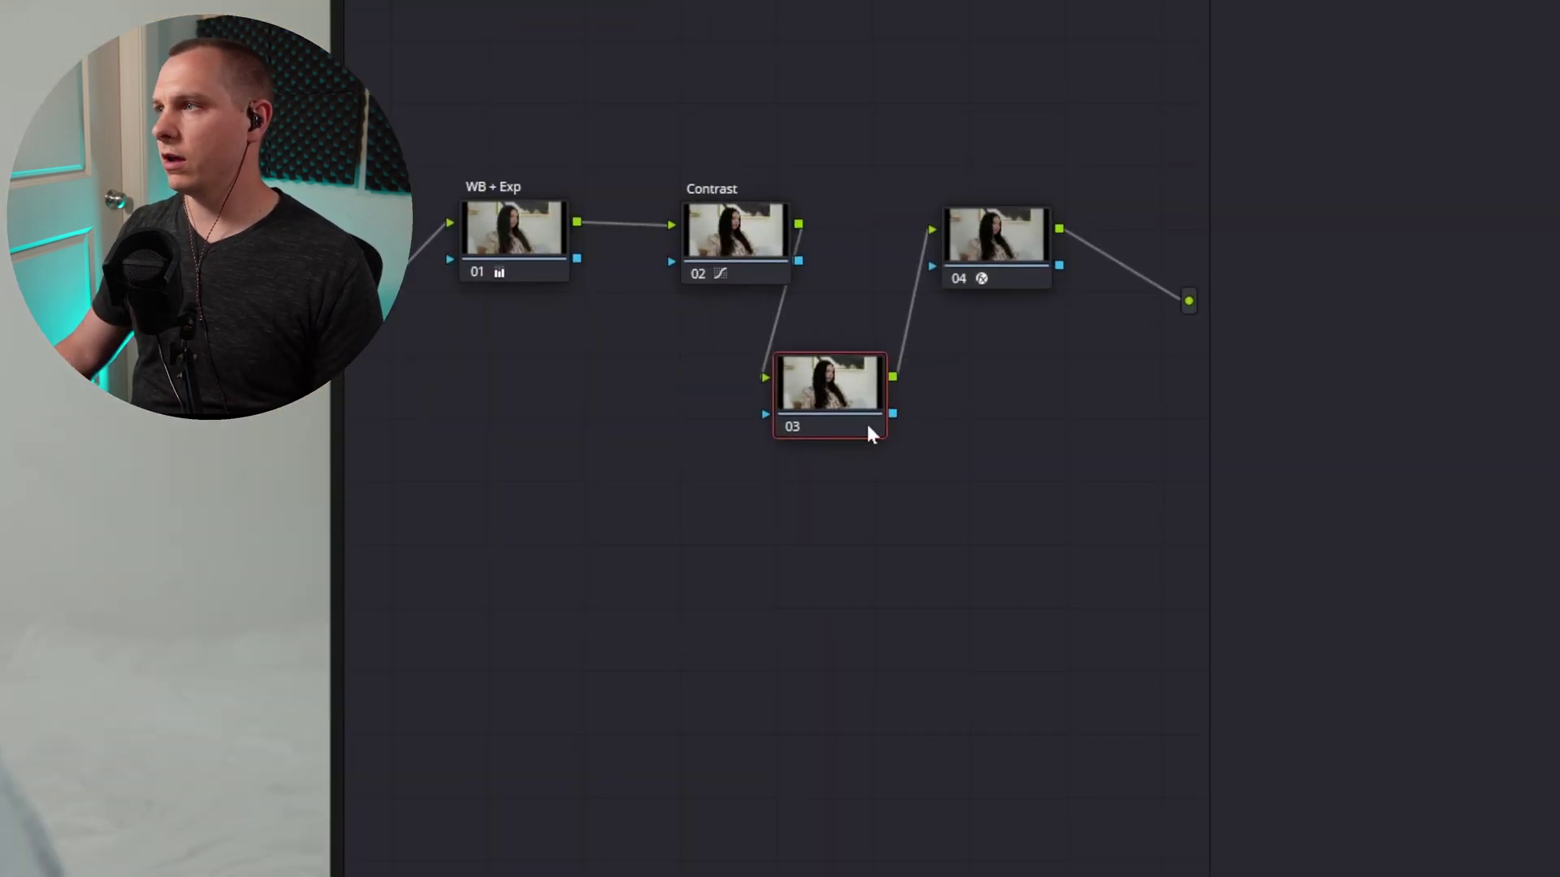
{"action": "right_click", "coordinate": [1275, 350]}
{"action": "left_click", "coordinate": [882, 427]}
{"action": "type", "text": "SAT"}
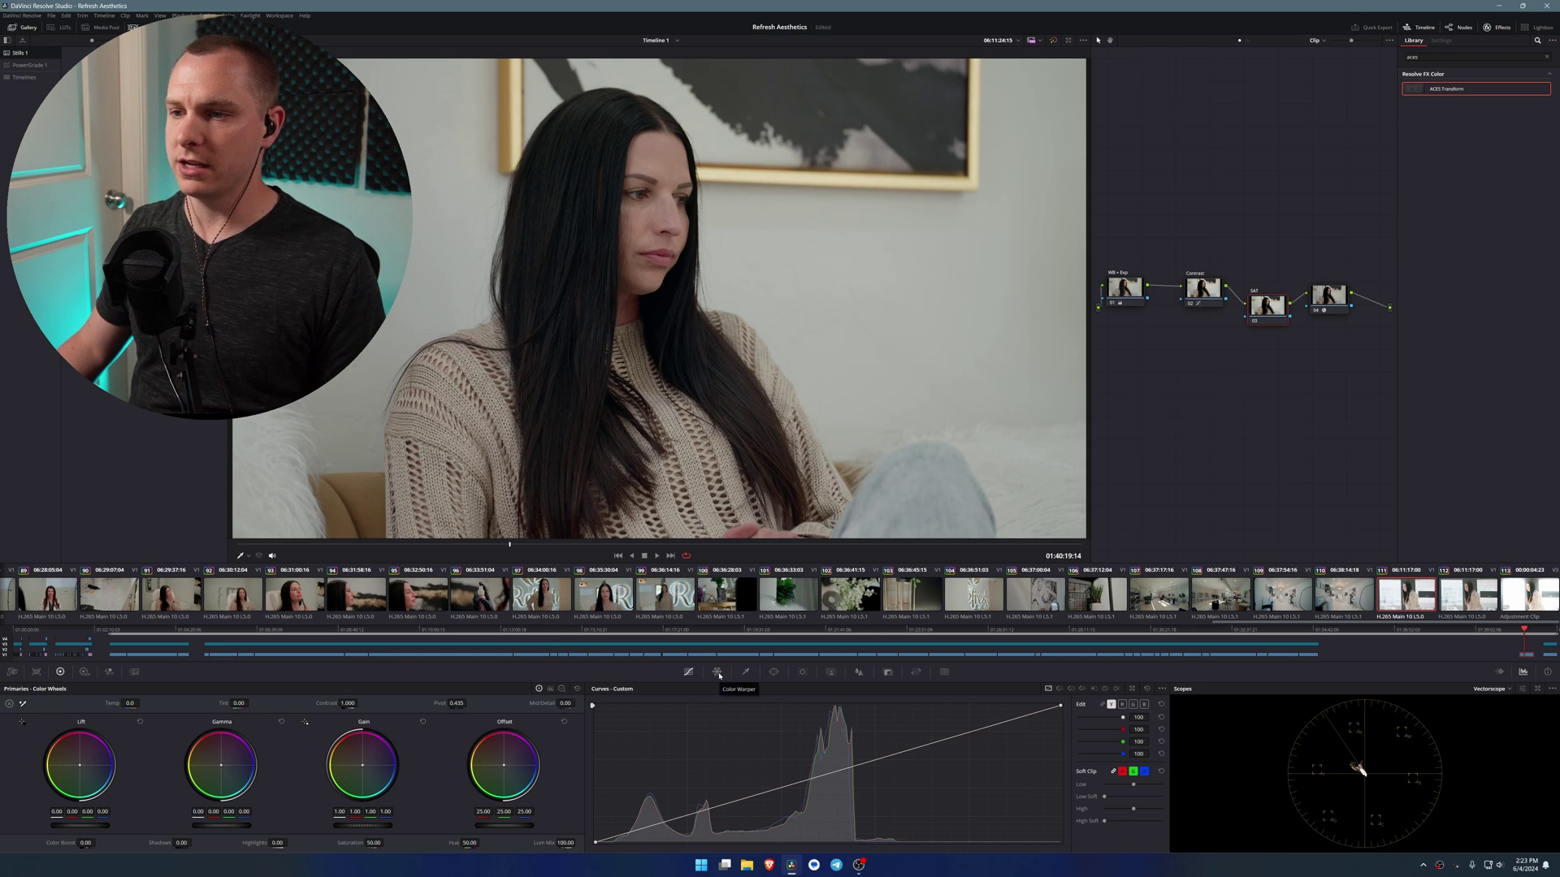
Boost the SAT node's saturation to 87.20, then reset it to 50.00
{"action": "left_click_drag", "start_coordinate": [370, 843], "coordinate": [385, 842]}
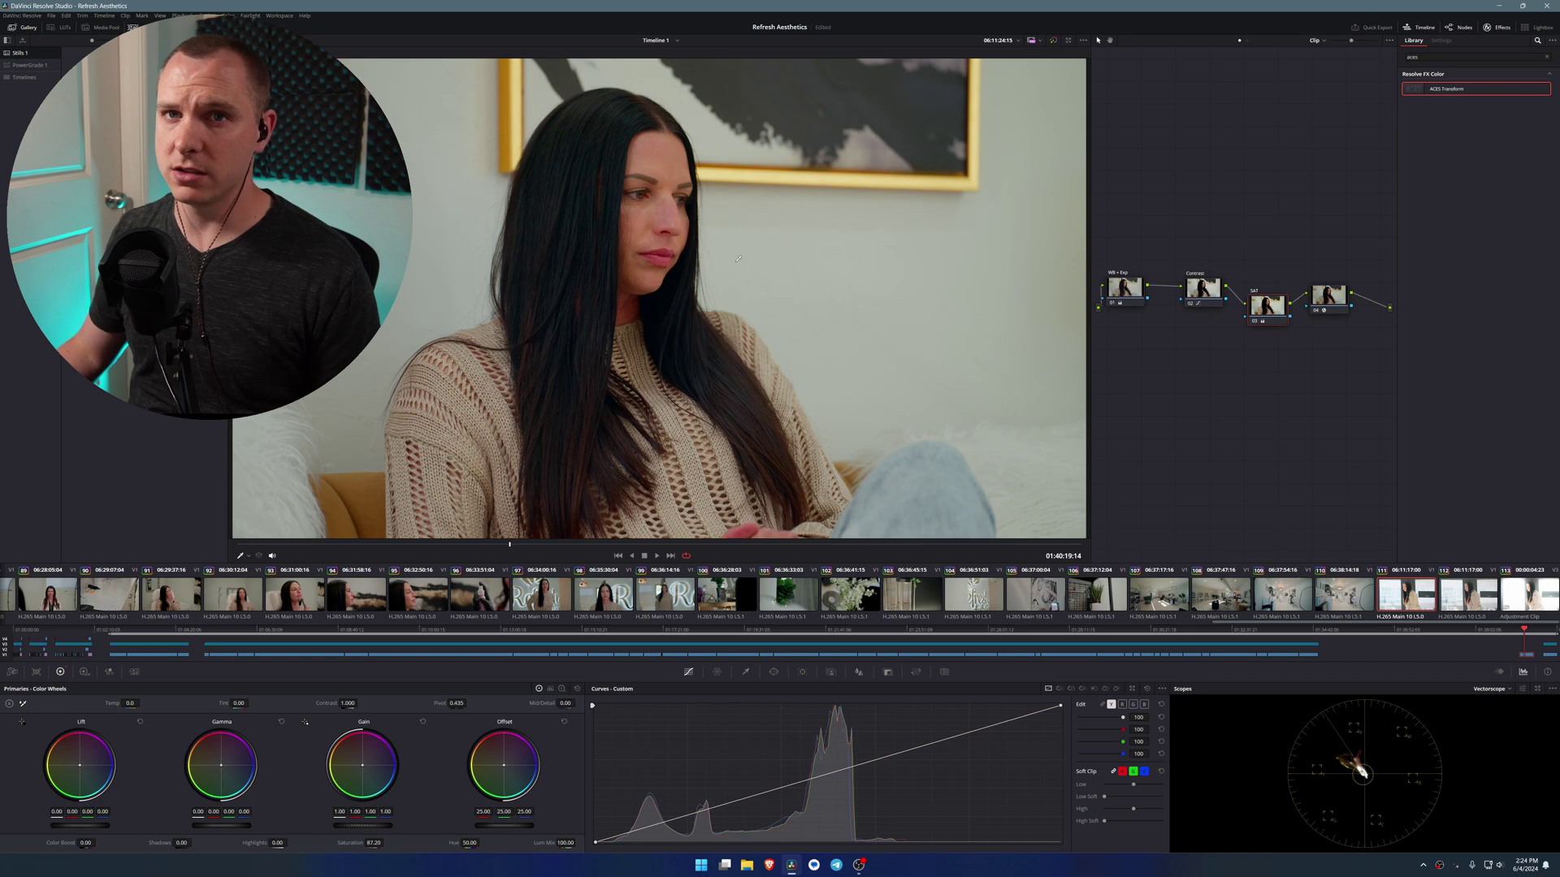
{"action": "double_click", "coordinate": [345, 843]}
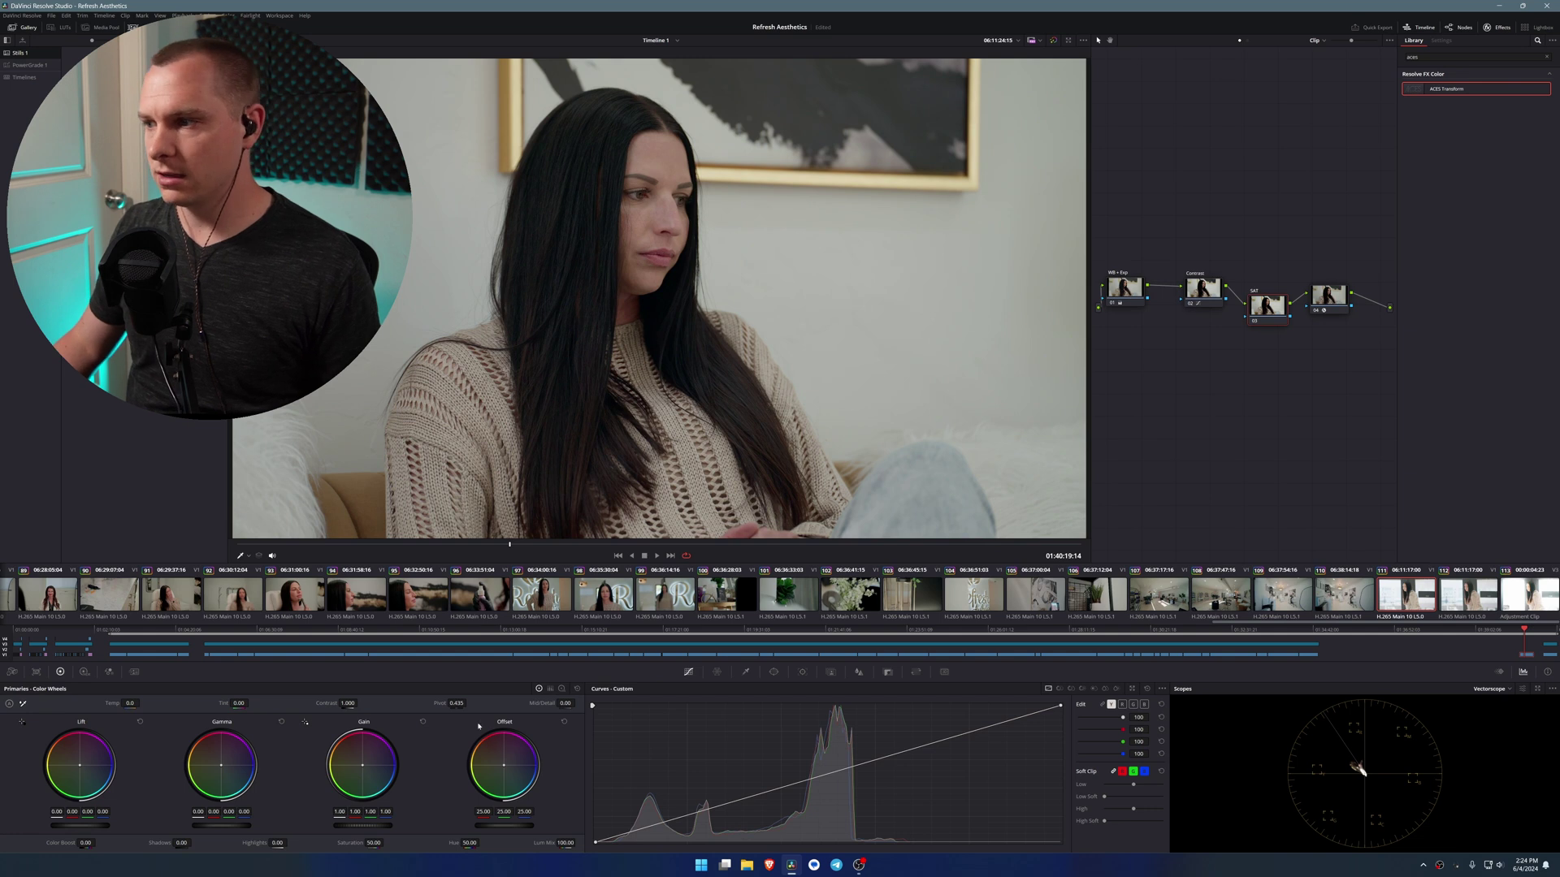
{"action": "left_click_drag", "start_coordinate": [1261, 310], "coordinate": [1258, 310]}
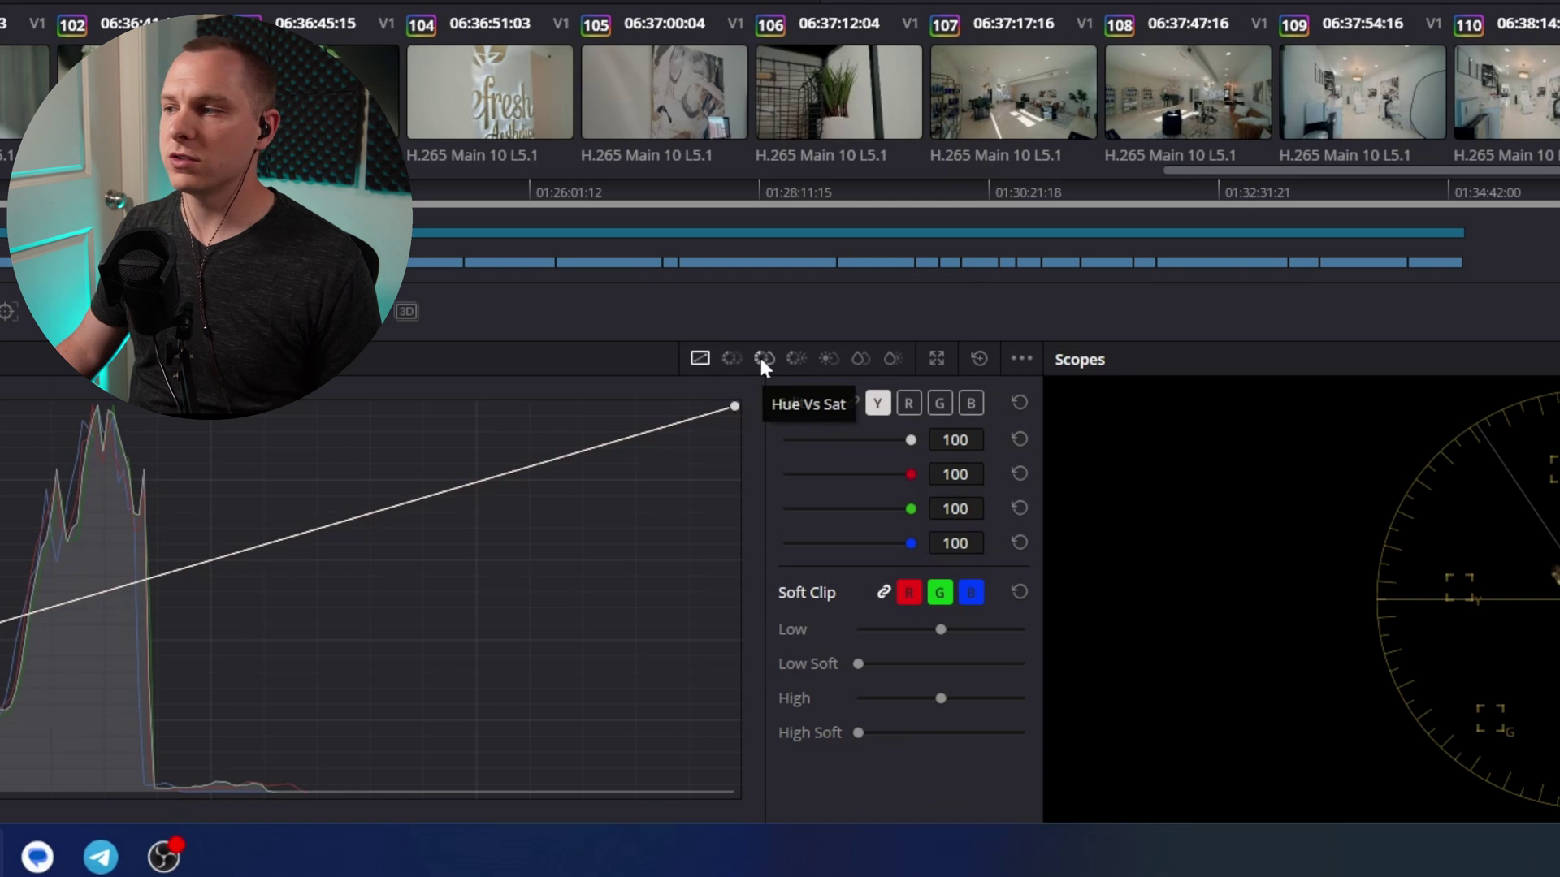
{"action": "left_click", "coordinate": [762, 360]}
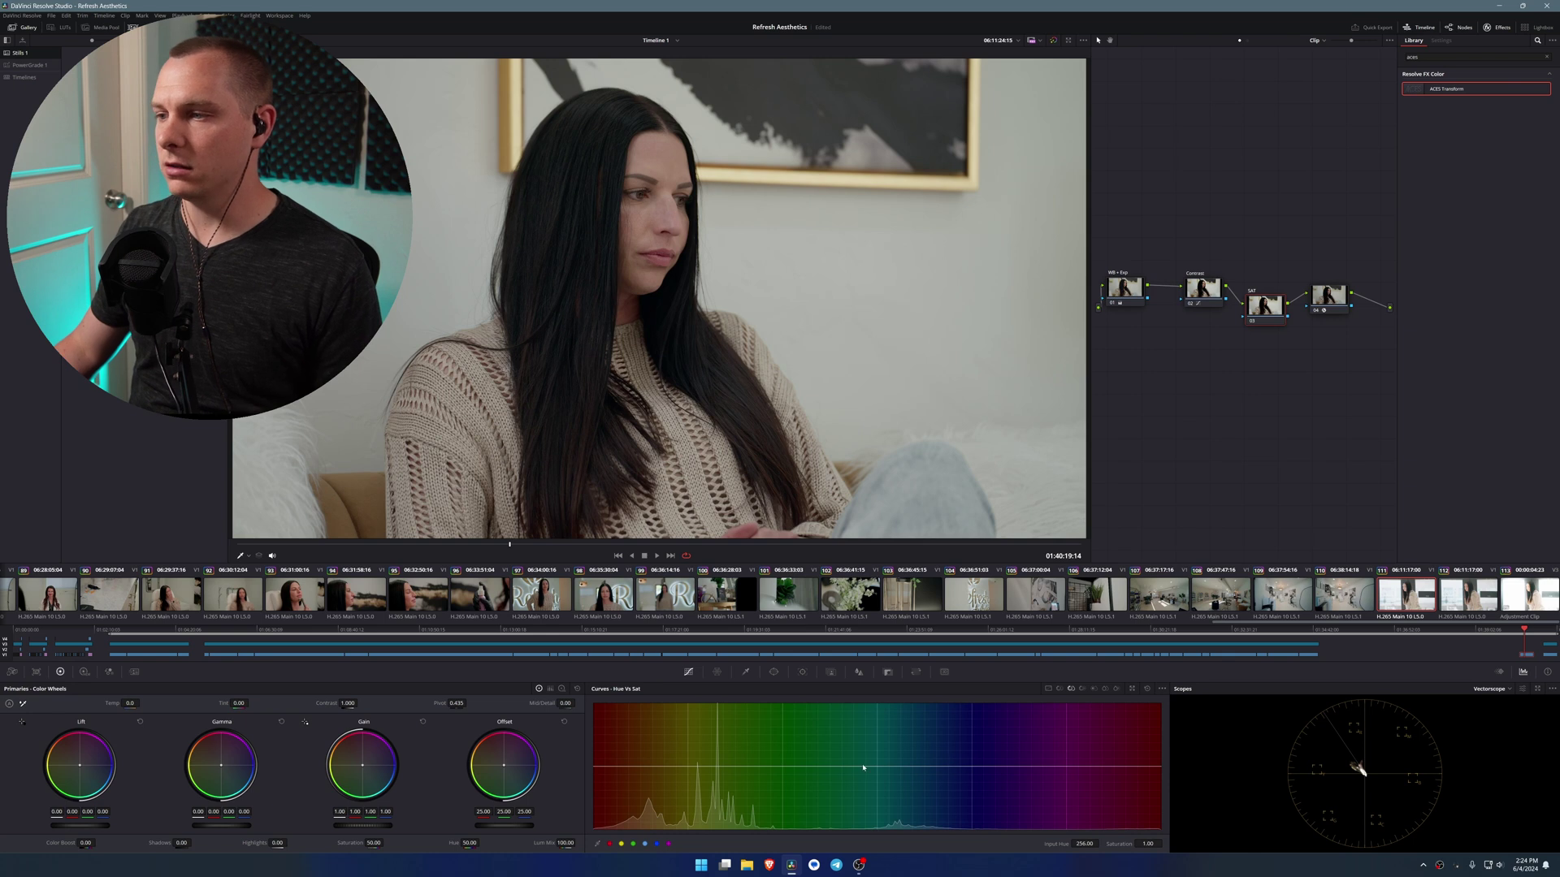
Raise the Hue vs Sat curve around teal-blue and slightly lift the reds
{"action": "left_click", "coordinate": [818, 766]}
{"action": "left_click", "coordinate": [1015, 768]}
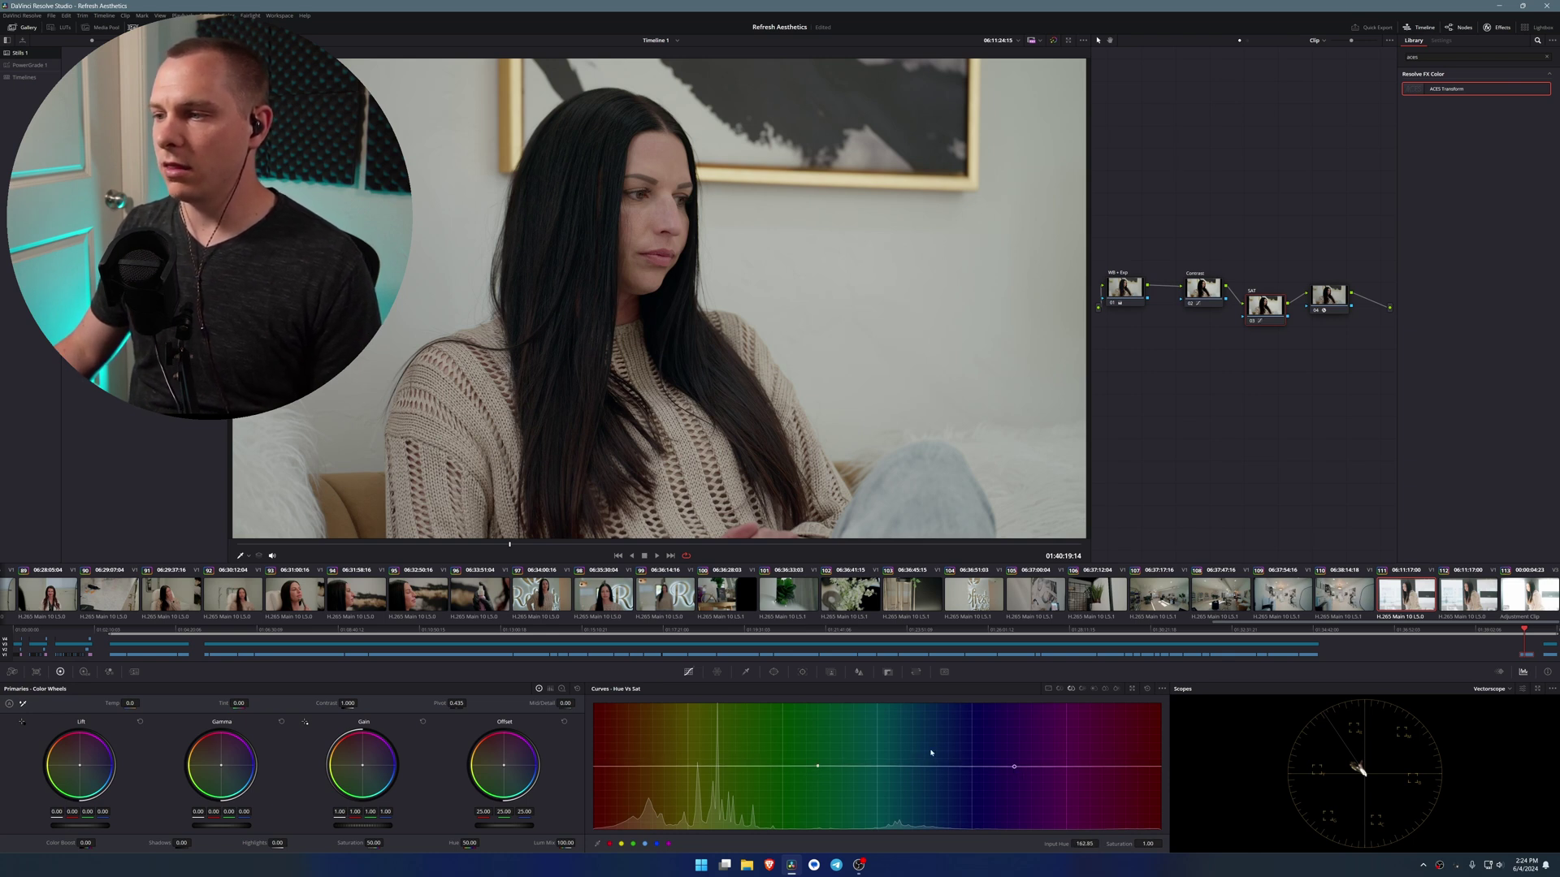
{"action": "left_click_drag", "start_coordinate": [913, 770], "coordinate": [921, 729]}
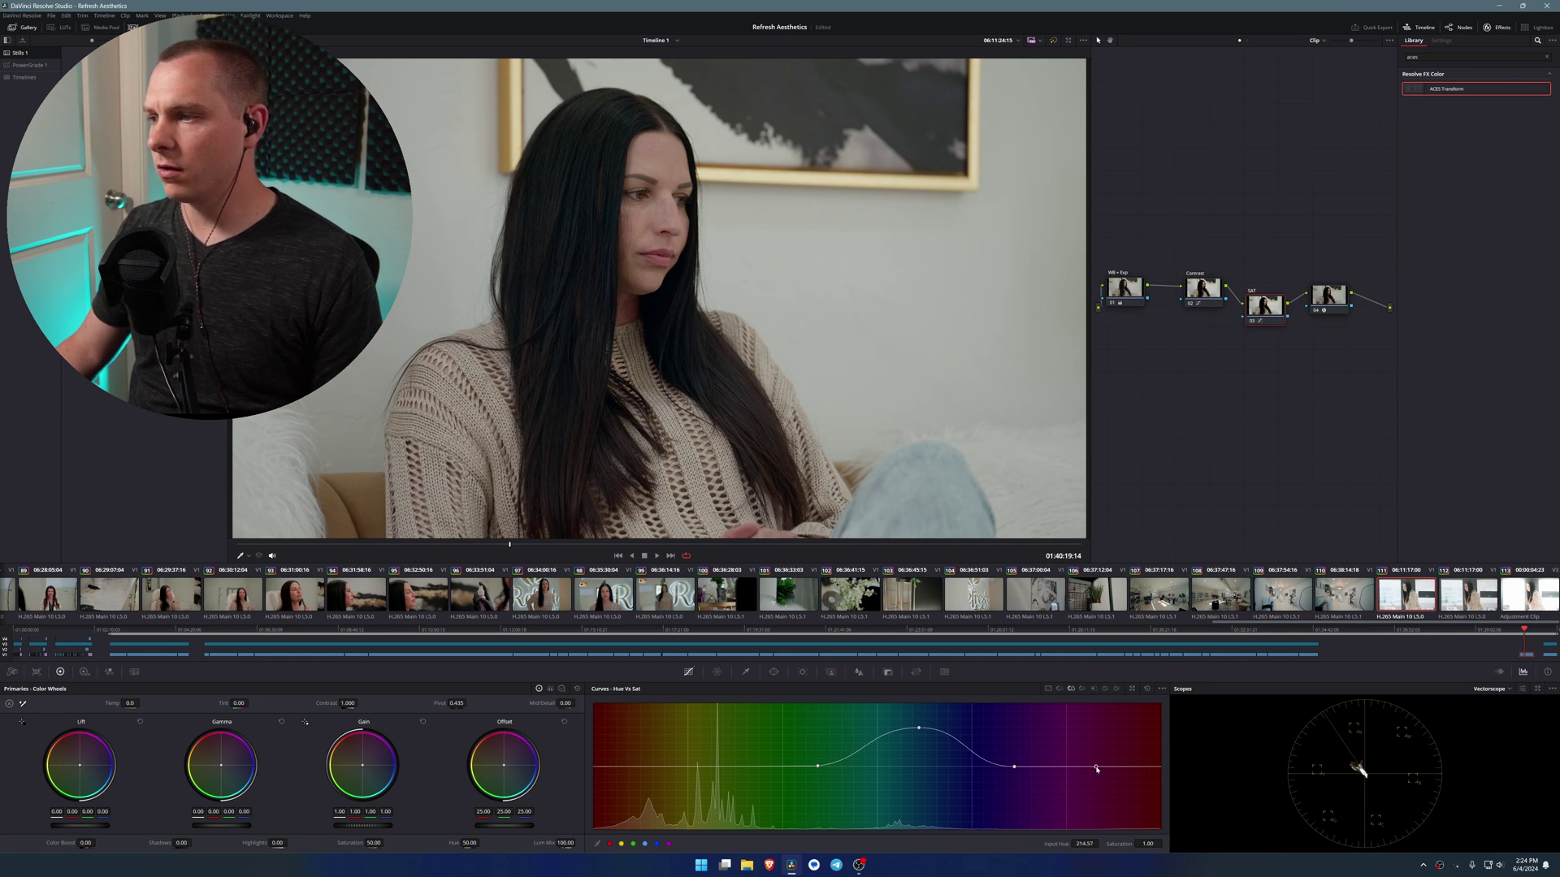
{"action": "left_click", "coordinate": [660, 767]}
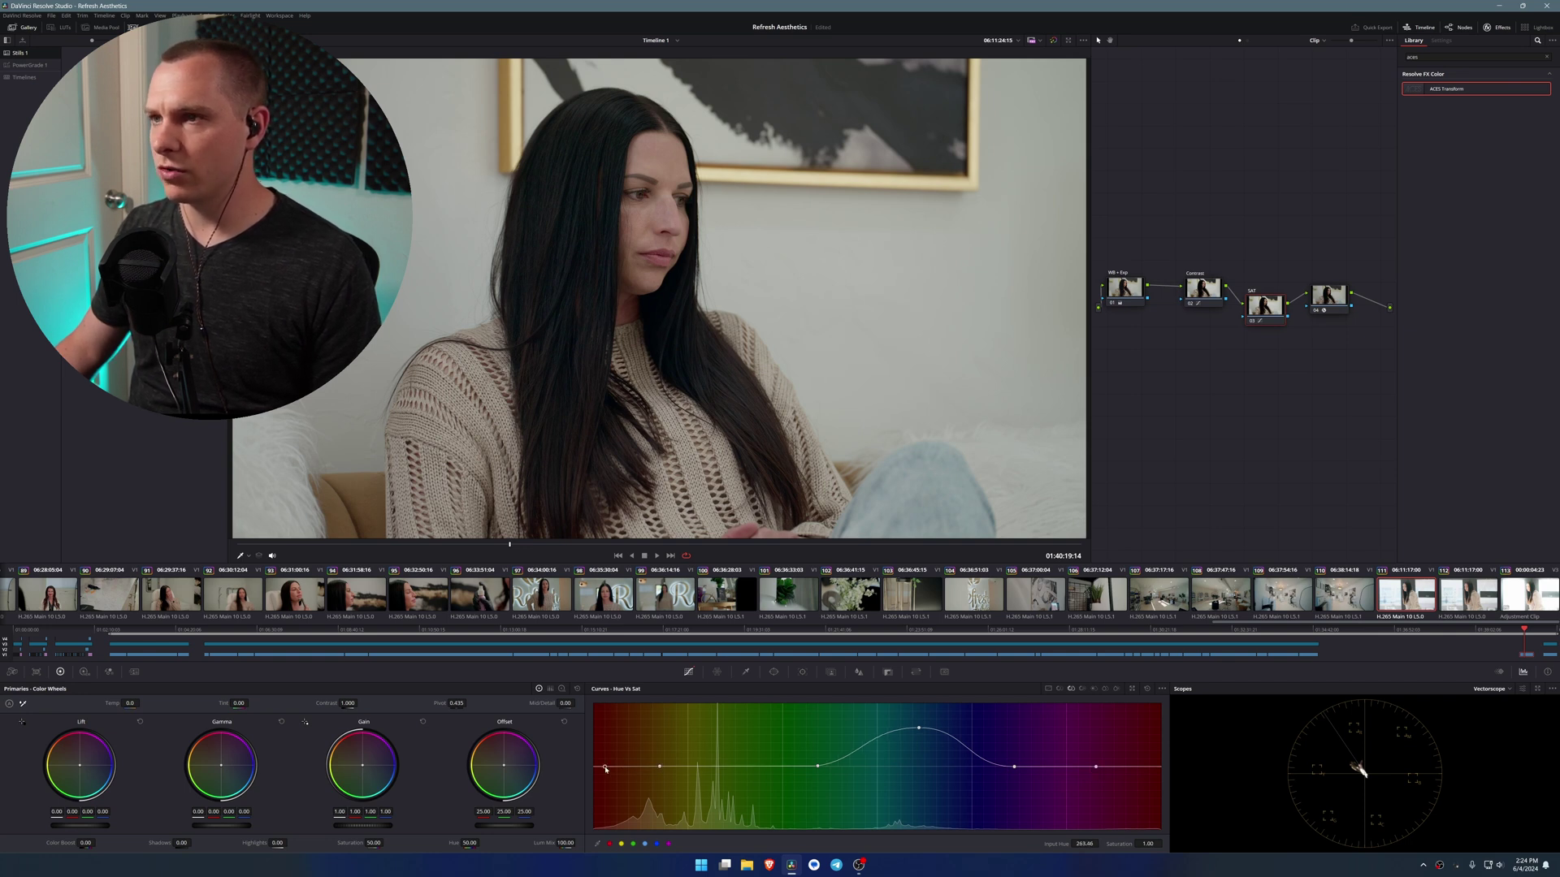
{"action": "left_click_drag", "start_coordinate": [605, 768], "coordinate": [612, 742]}
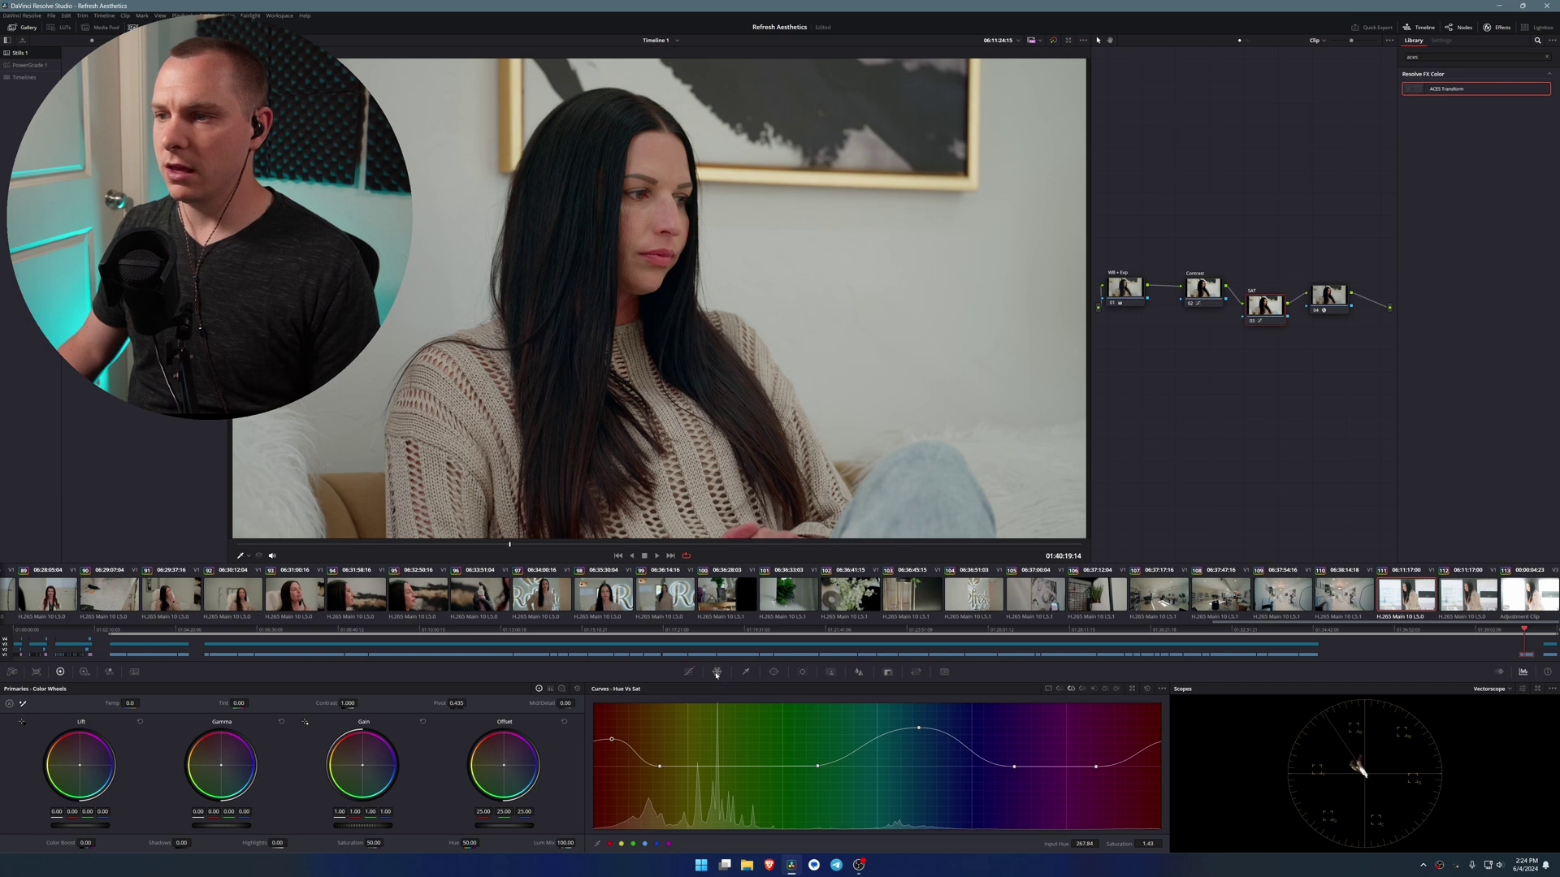
{"action": "left_click", "coordinate": [717, 672]}
Set the Color Warper grid to 16 points and push one hue point outward to Sat 0.45
{"action": "left_click", "coordinate": [653, 844]}
{"action": "left_click", "coordinate": [646, 834]}
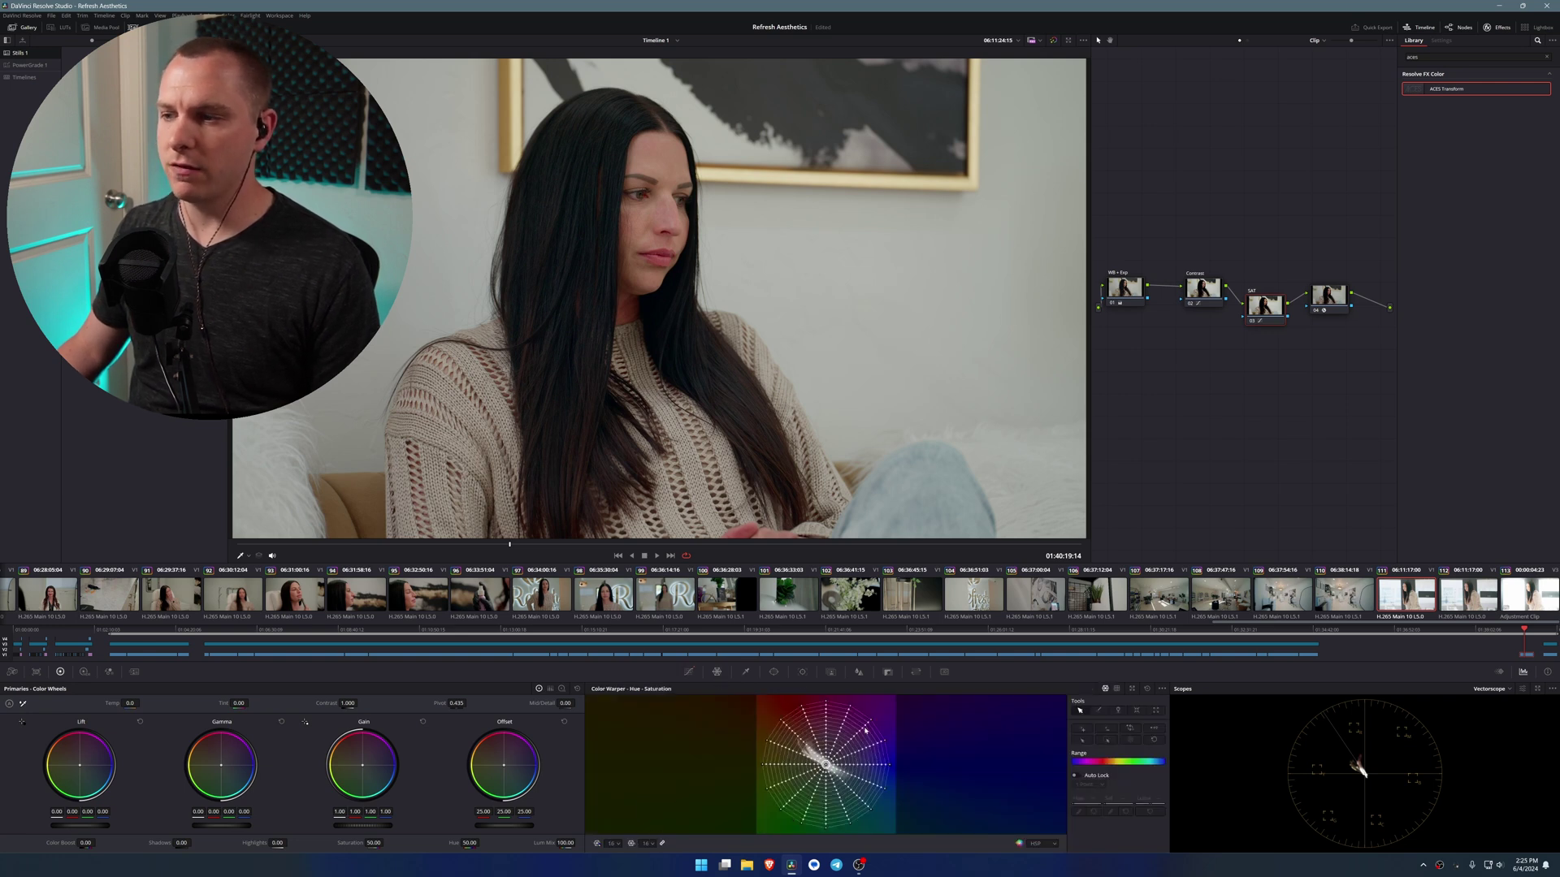
{"action": "scroll", "coordinate": [661, 383], "scroll_direction": "up", "scroll_amount": 4}
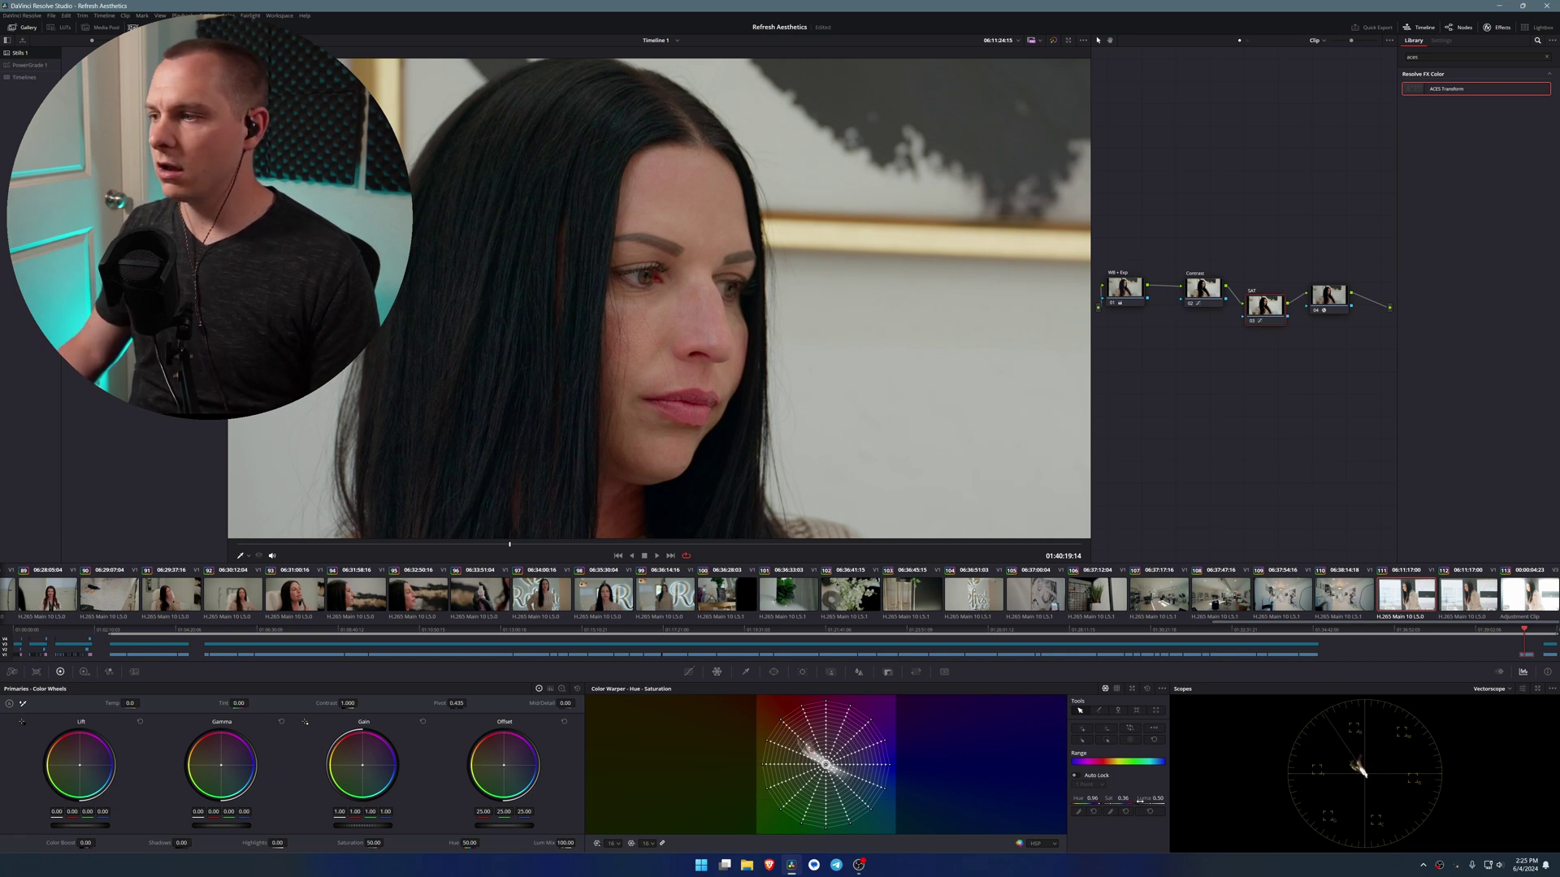
{"action": "left_click_drag", "start_coordinate": [797, 735], "coordinate": [800, 739]}
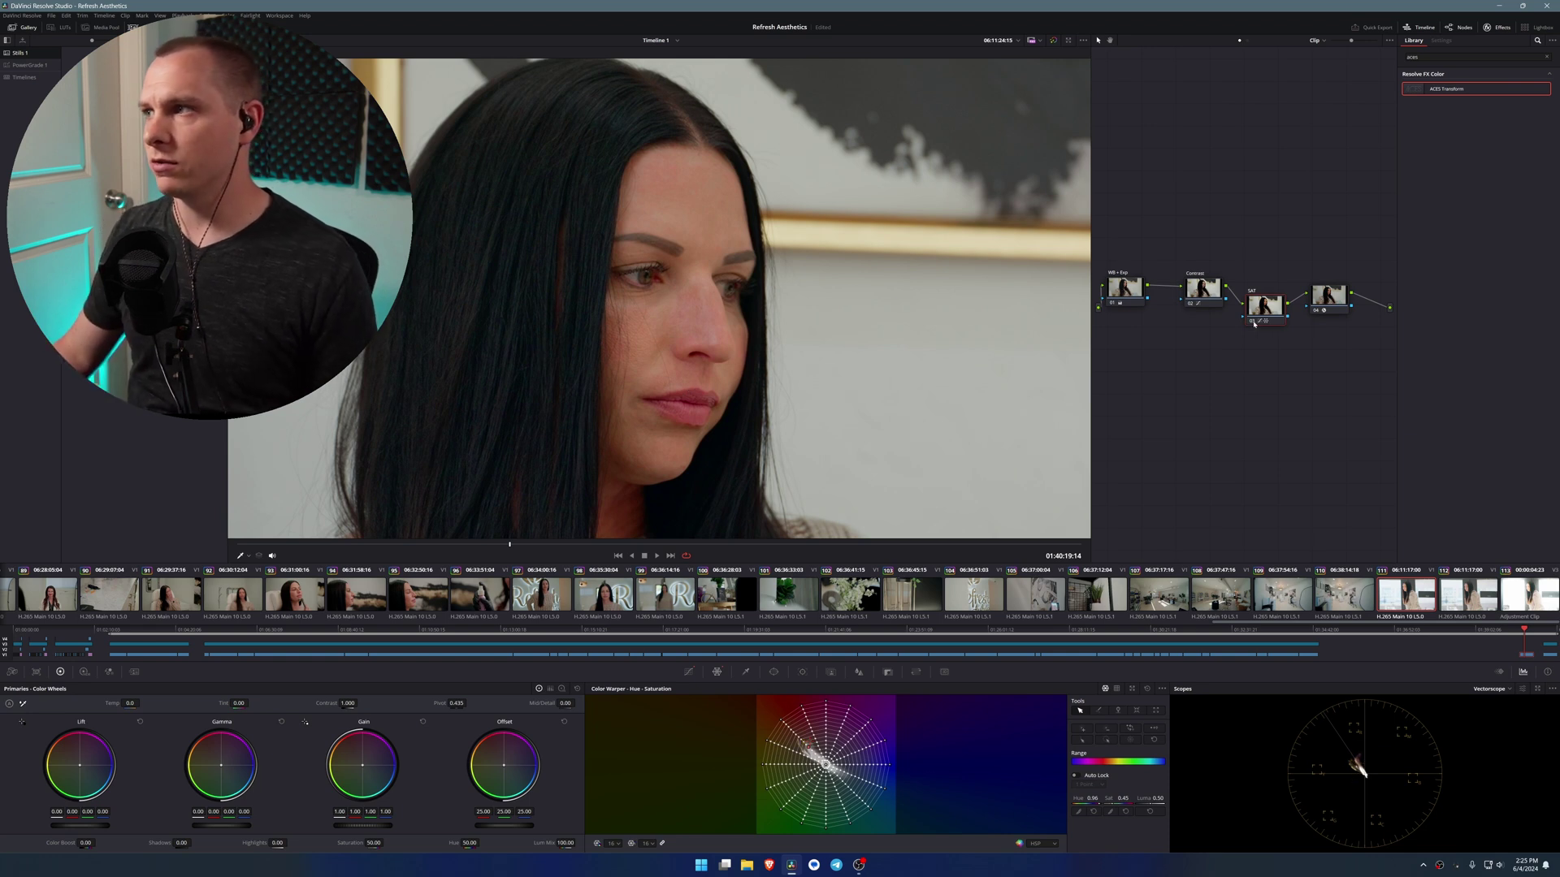
{"action": "key", "text": "shift+z"}
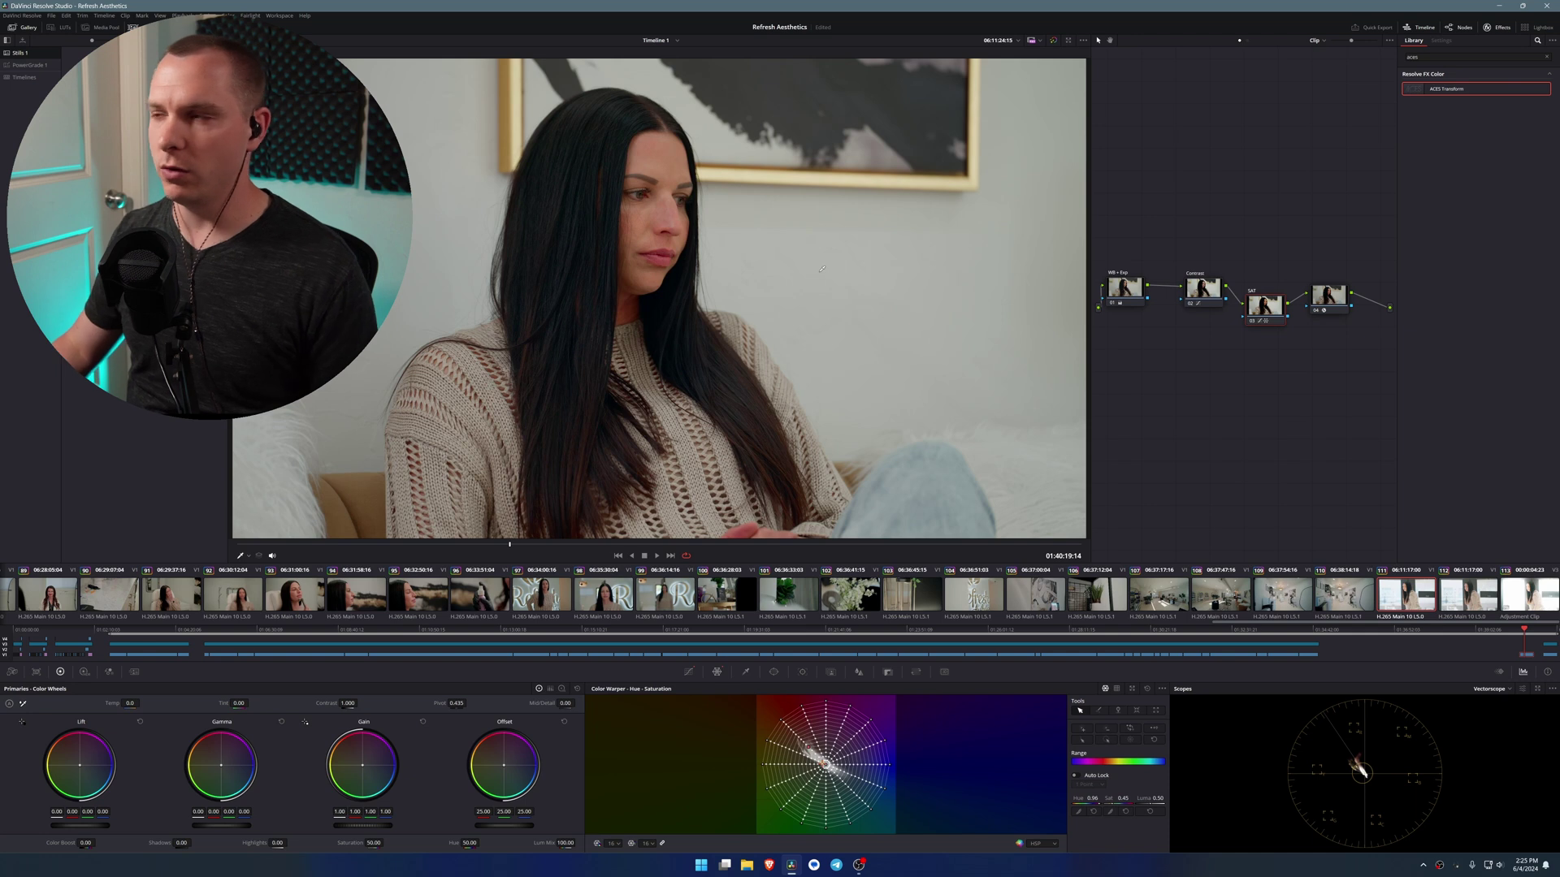
{"action": "left_click_drag", "start_coordinate": [1266, 308], "coordinate": [1266, 297]}
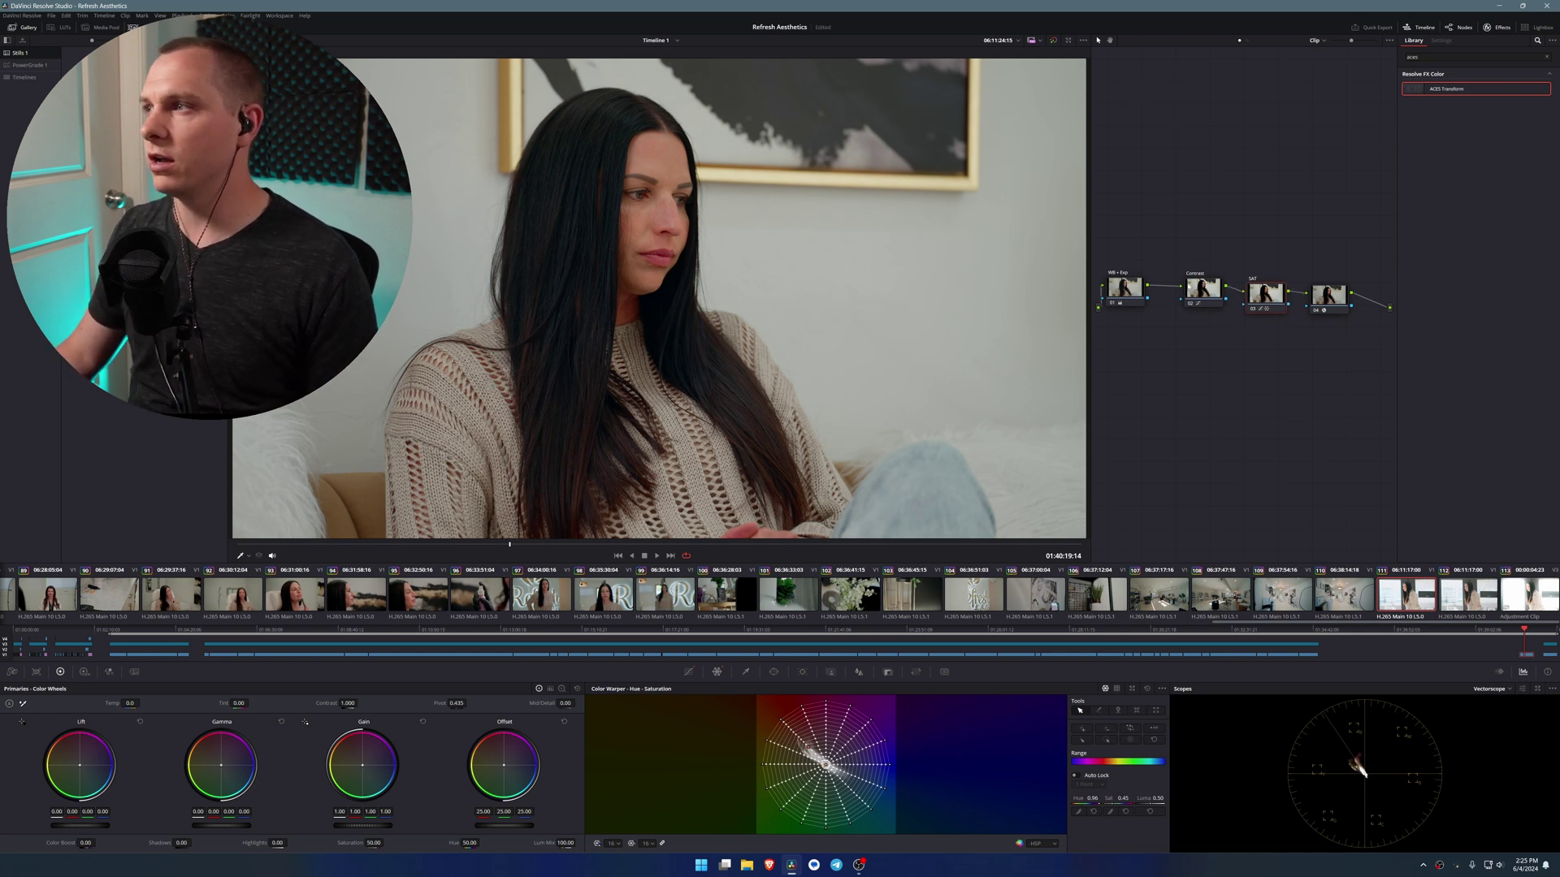
{"action": "left_click", "coordinate": [1253, 310]}
{"action": "left_click", "coordinate": [1253, 309]}
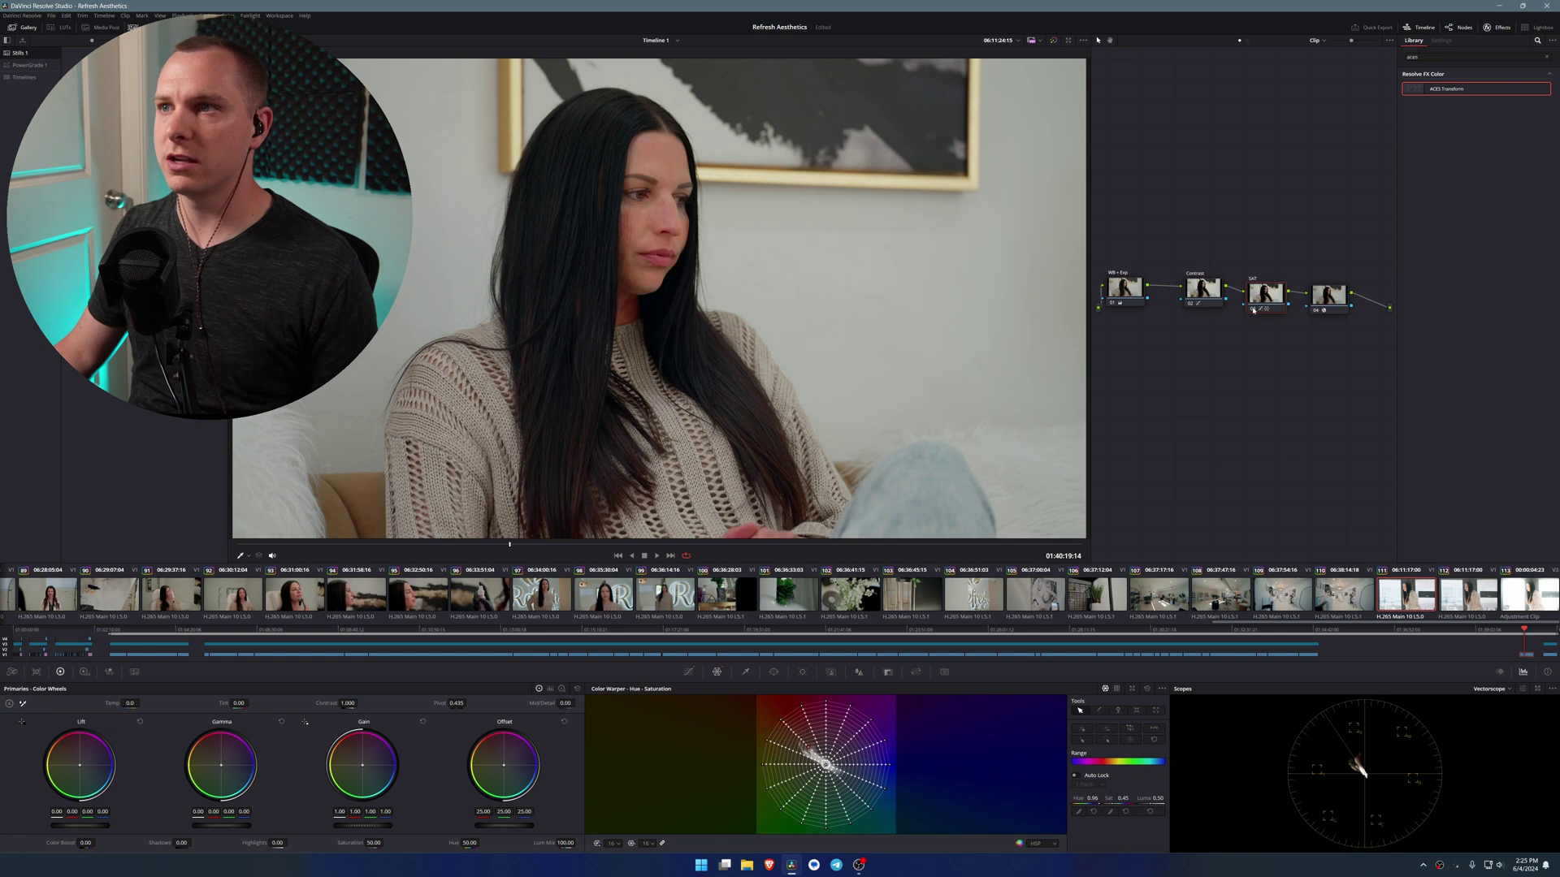
{"action": "left_click", "coordinate": [1253, 309]}
{"action": "left_click", "coordinate": [1254, 310]}
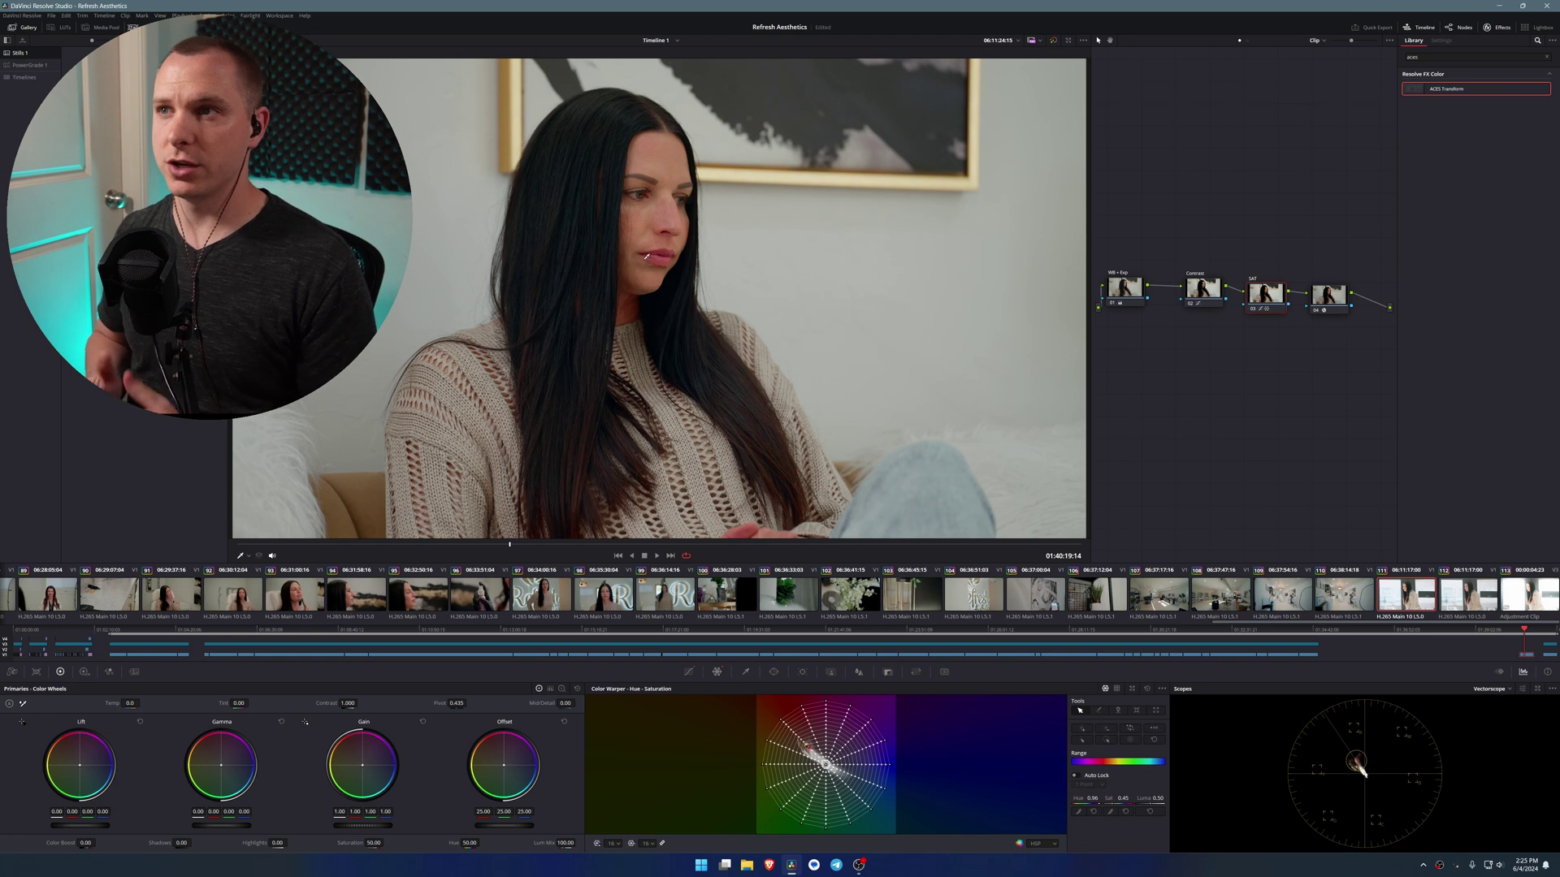
{"action": "left_click", "coordinate": [1052, 41]}
{"action": "left_click", "coordinate": [1053, 41]}
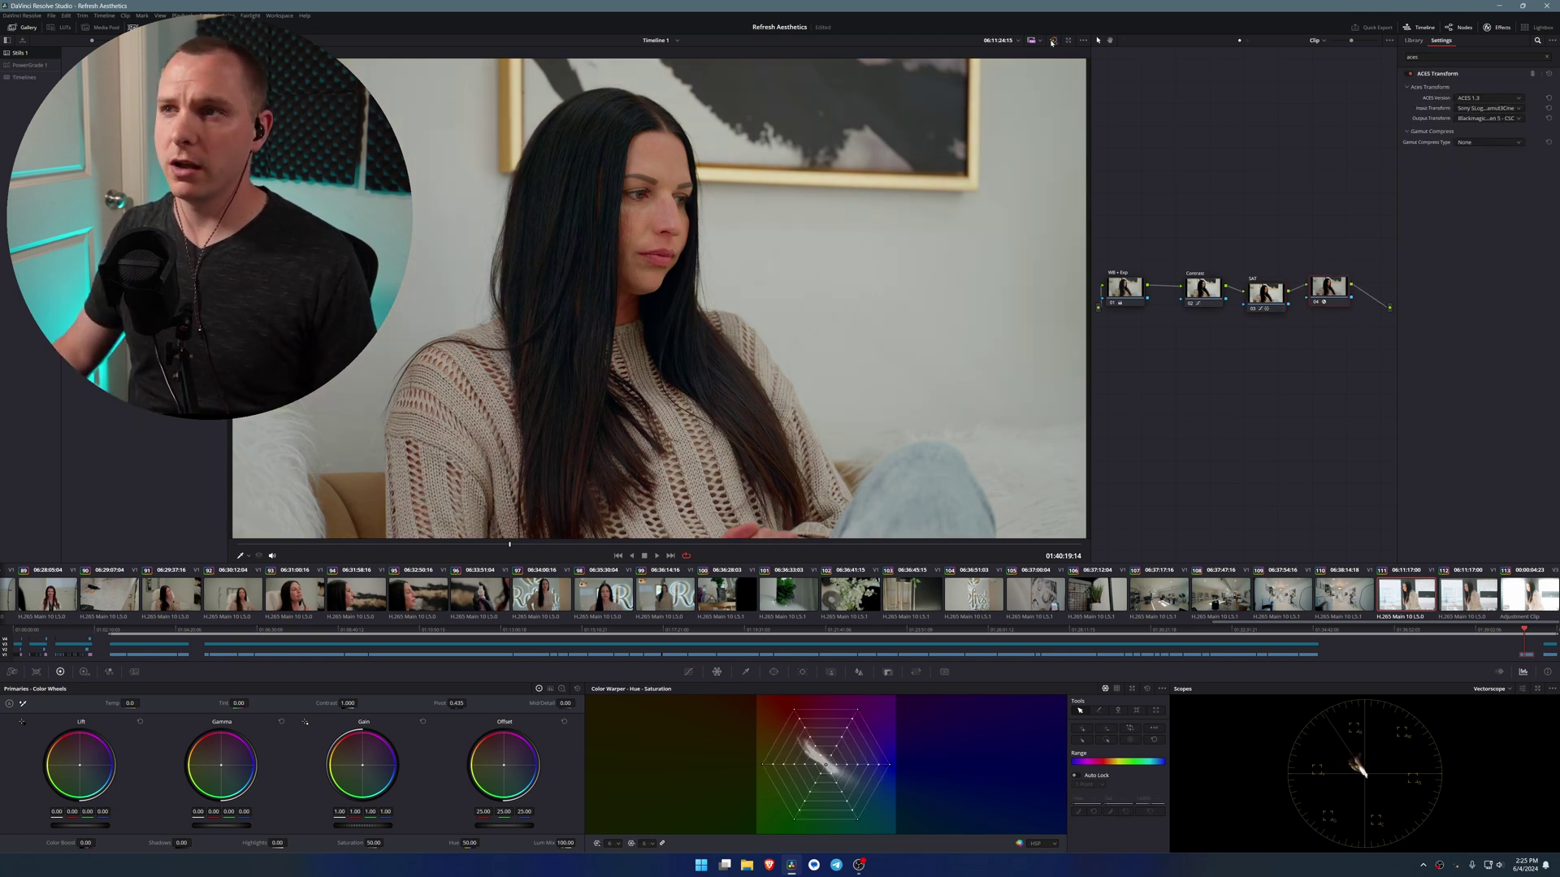
{"action": "left_click", "coordinate": [1053, 41]}
{"action": "left_click", "coordinate": [1052, 41]}
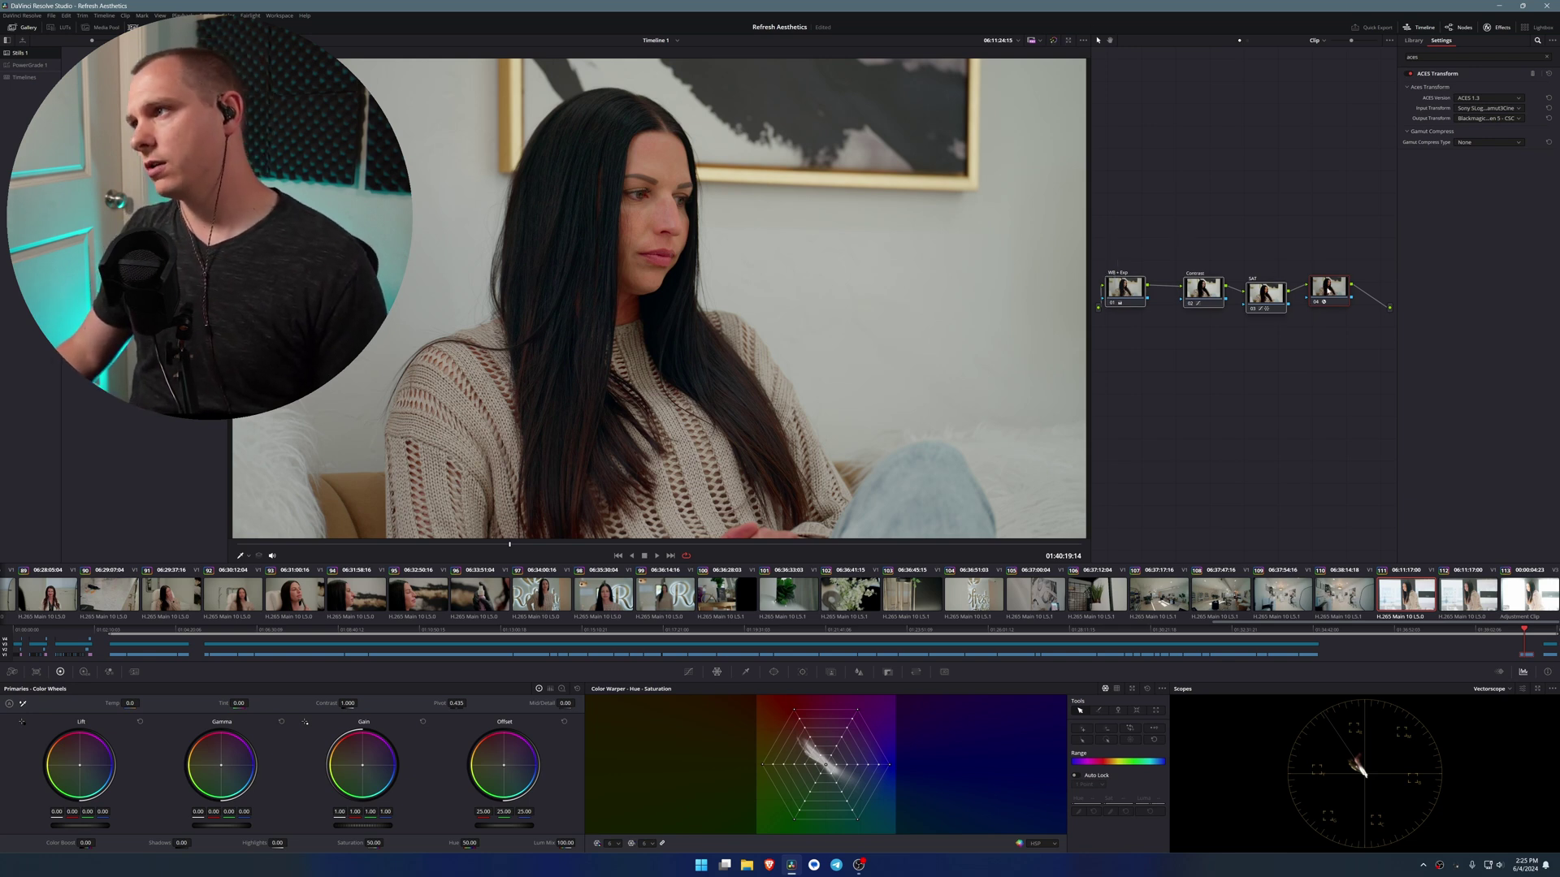
{"action": "left_click_drag", "start_coordinate": [1294, 281], "coordinate": [1304, 290]}
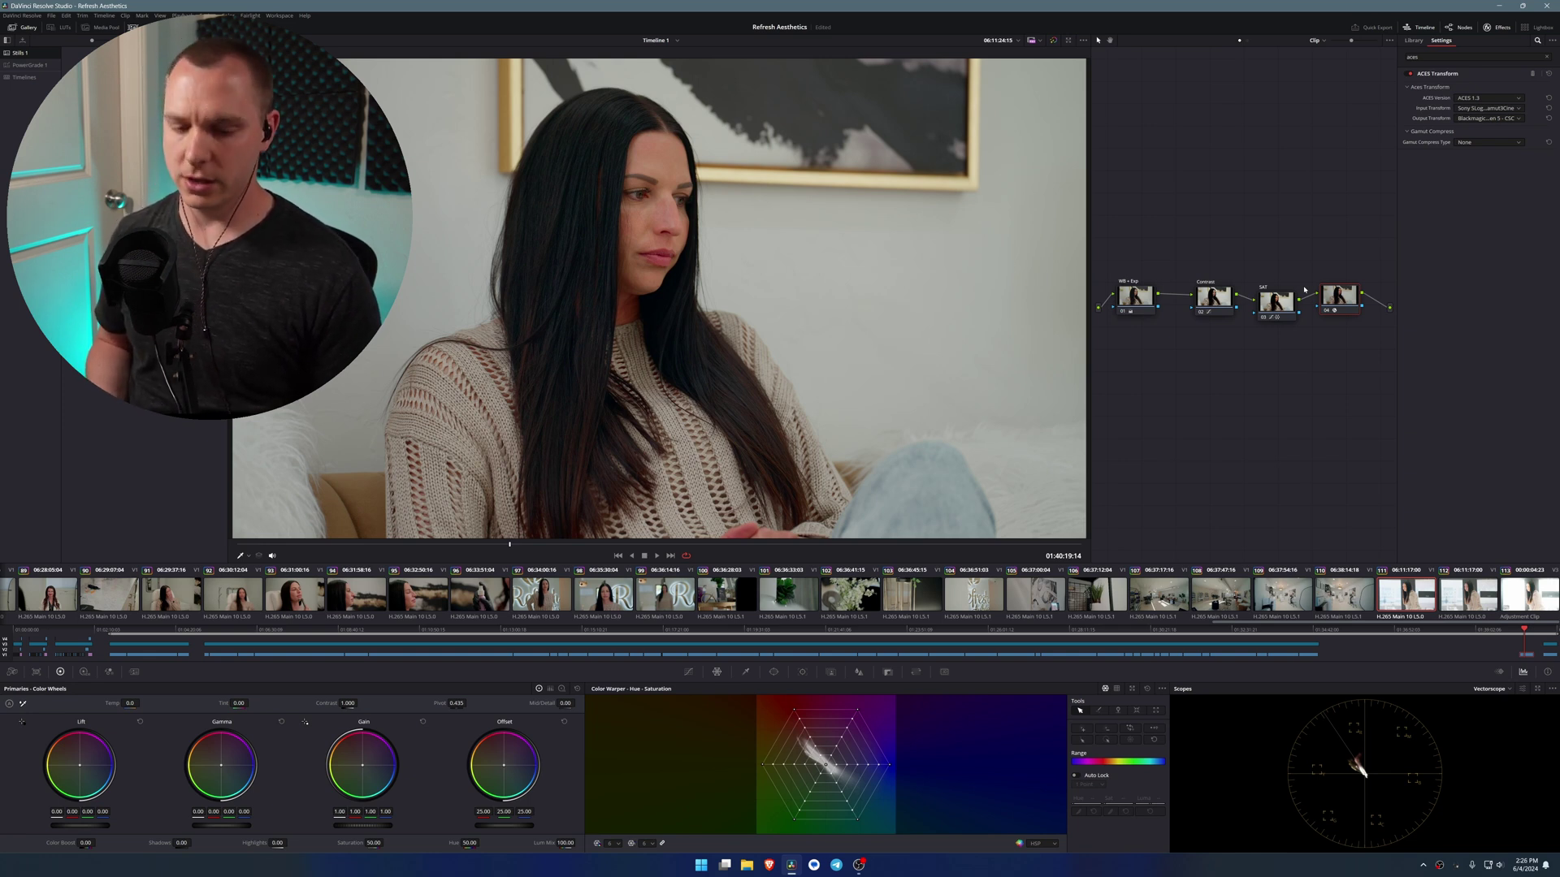
On the Edit page, search the Effects library for 'ad' to find the Adjustment Clip
{"action": "key", "text": "shift+4"}
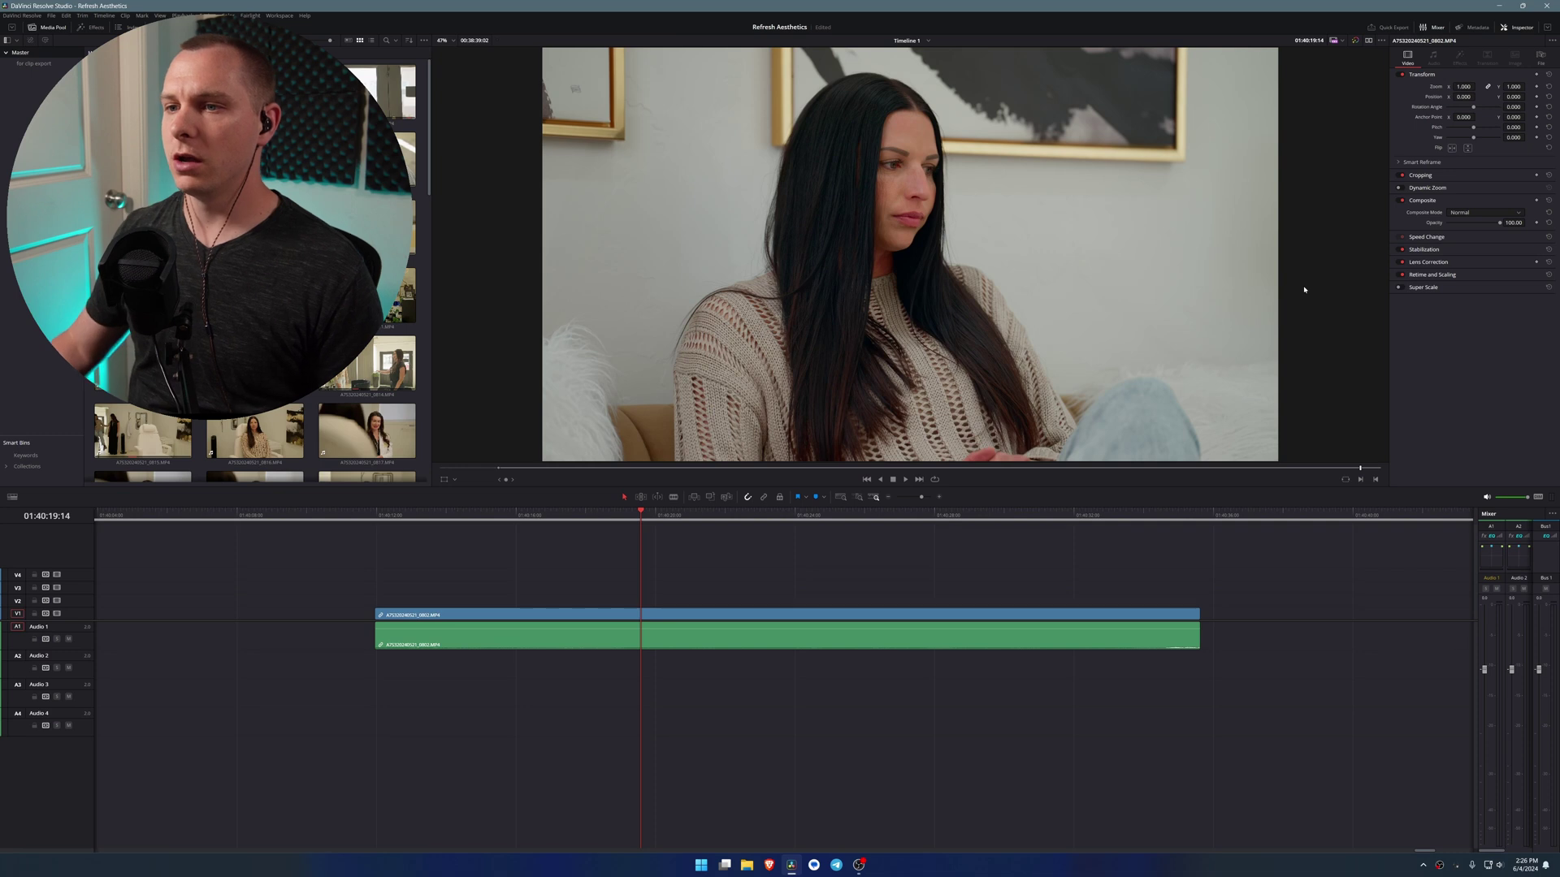
{"action": "key", "text": "Right"}
{"action": "key", "text": "Right"}
{"action": "left_click", "coordinate": [91, 27]}
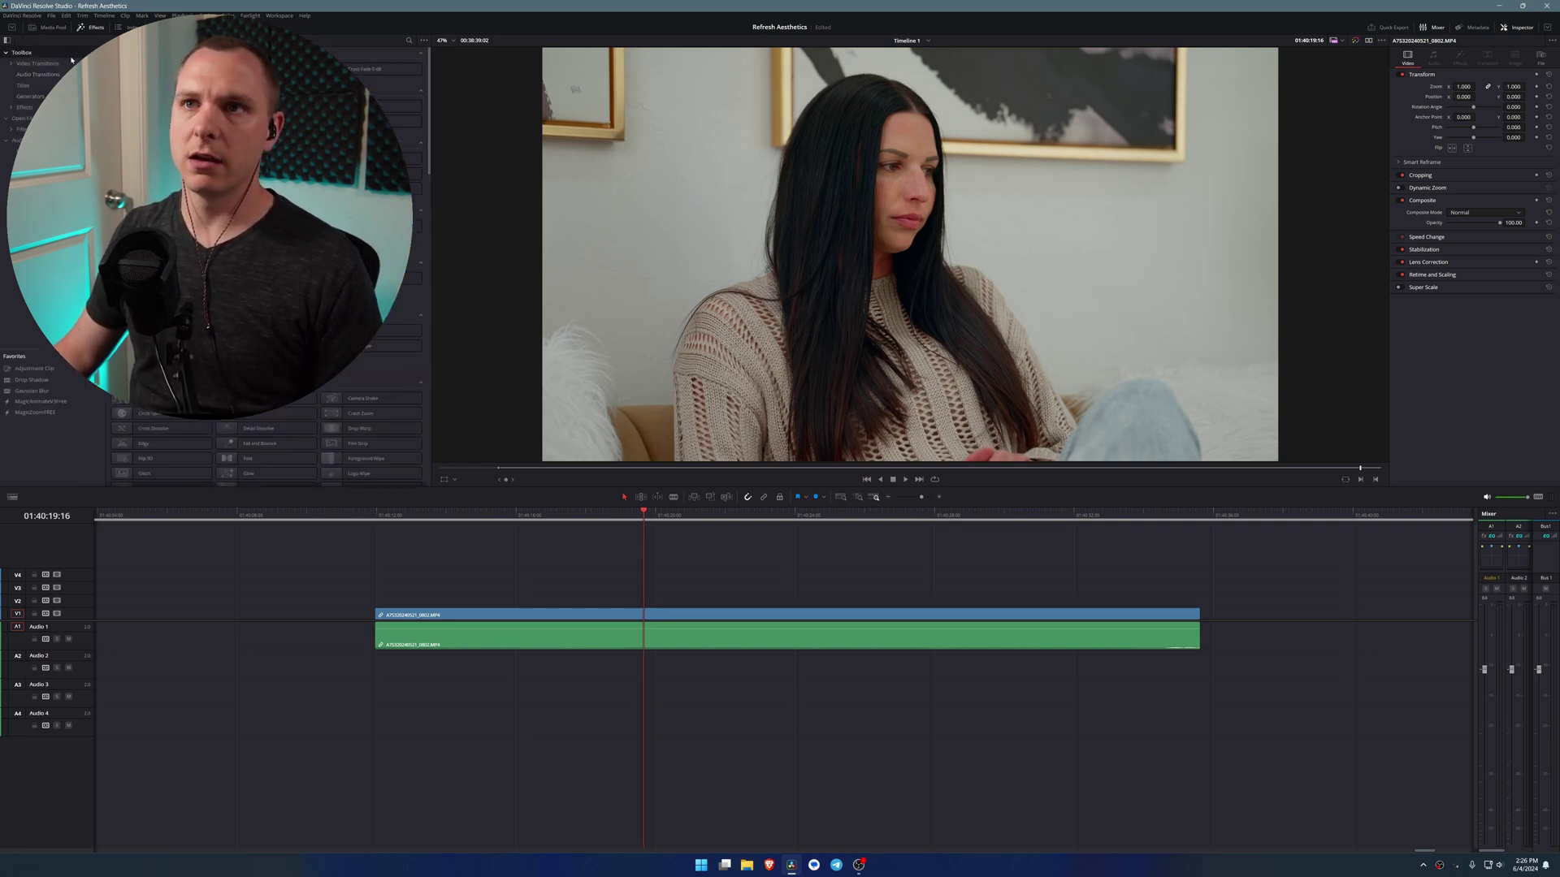
{"action": "left_click", "coordinate": [409, 41]}
{"action": "type", "text": "ad"}
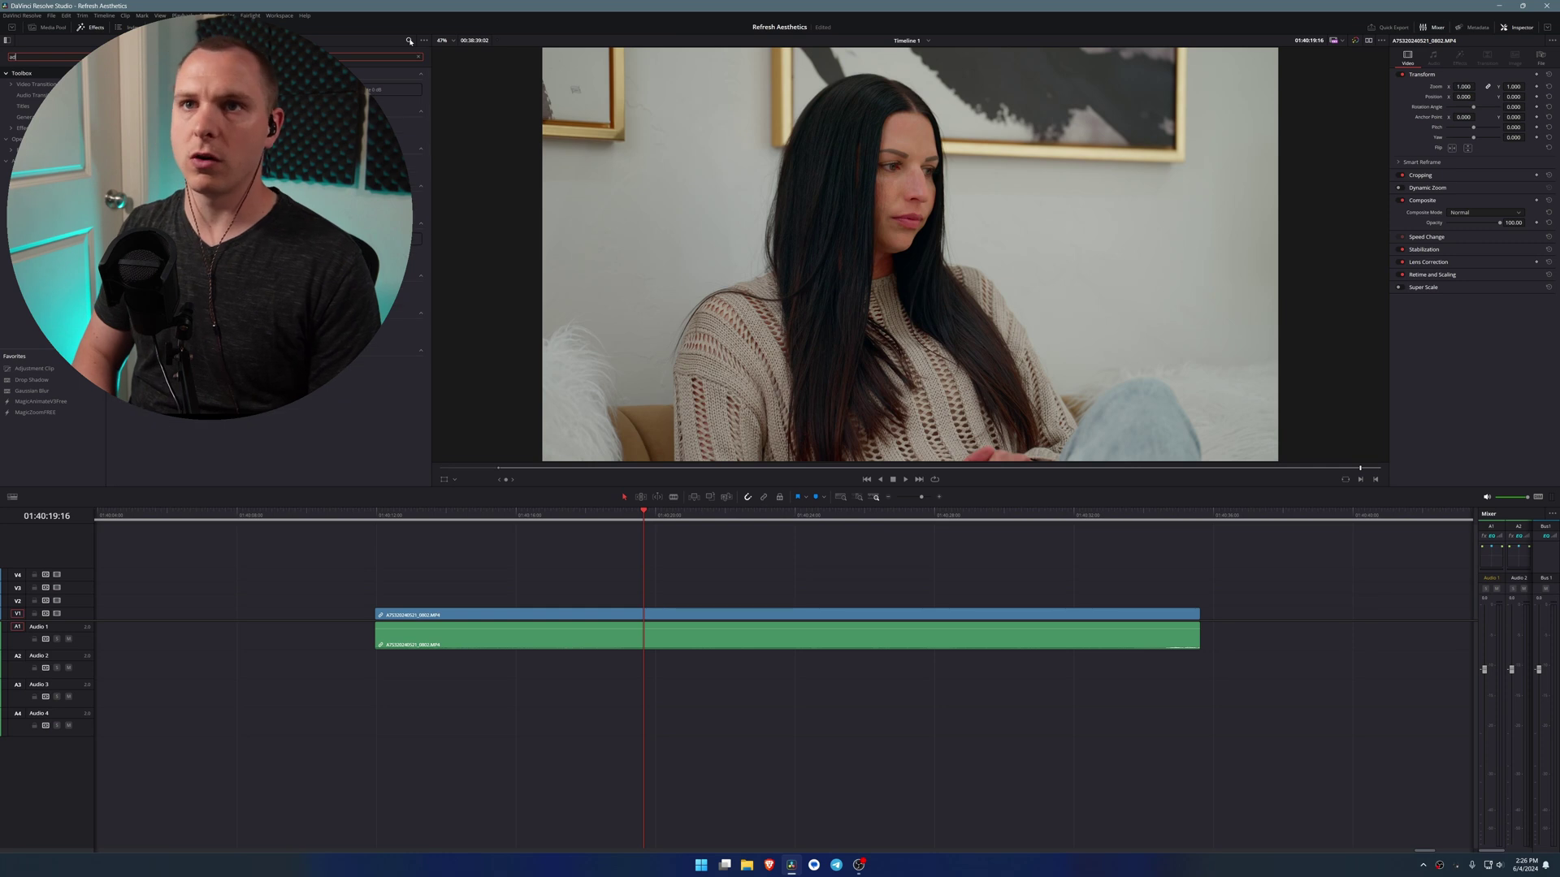
{"action": "key", "text": "BackSpace"}
{"action": "key", "text": "BackSpace"}
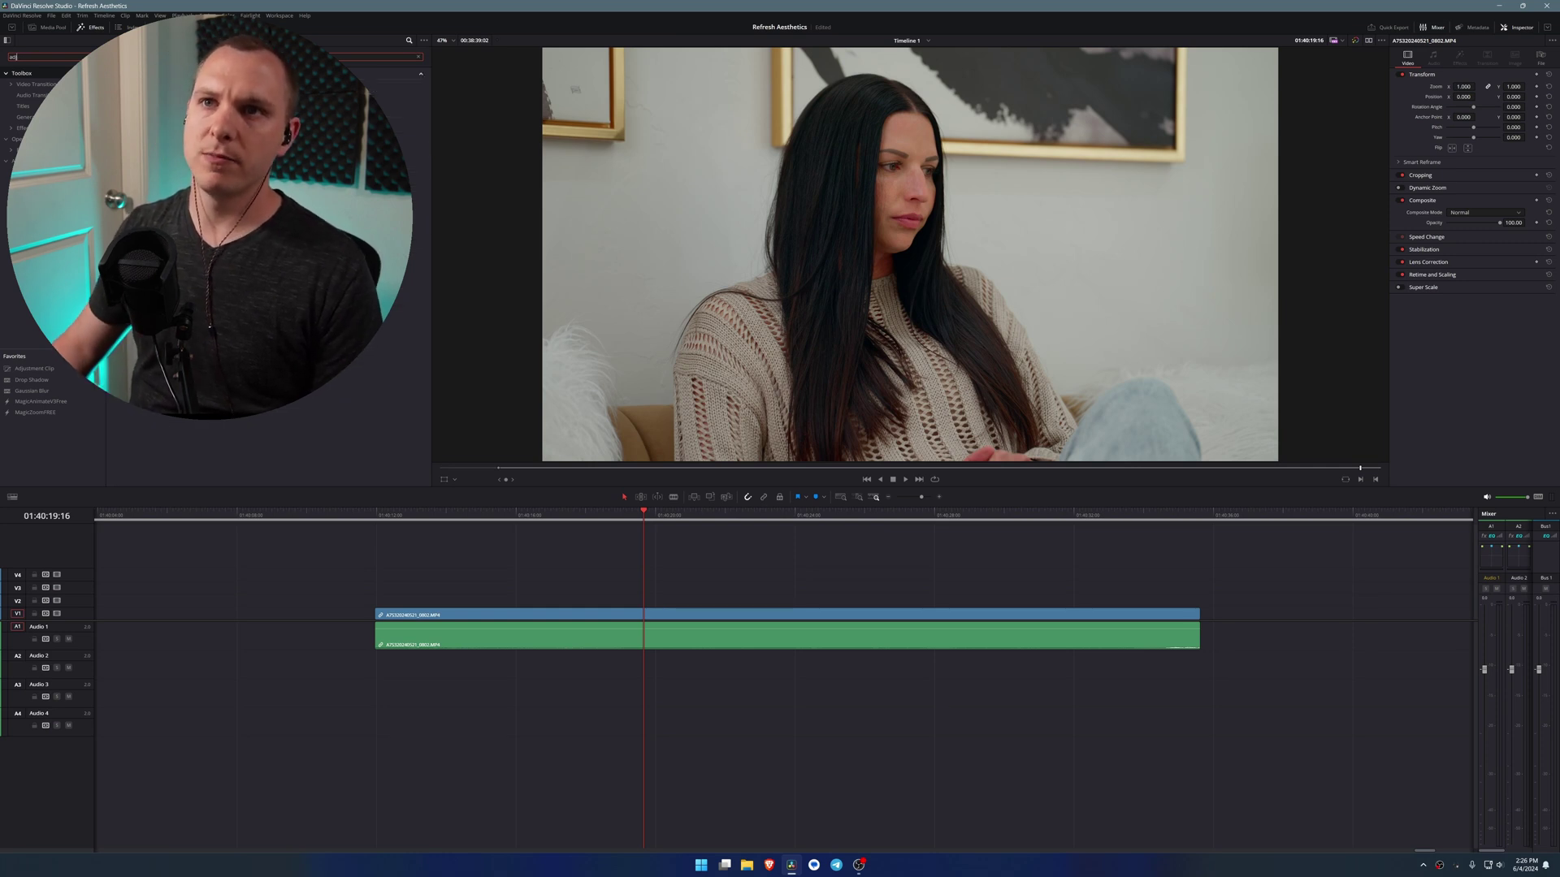
Place an Adjustment Clip above the footage, stretch it to the clip's end, and return to Color
{"action": "left_click_drag", "start_coordinate": [34, 368], "coordinate": [375, 589]}
{"action": "left_click_drag", "start_coordinate": [553, 585], "coordinate": [1199, 586]}
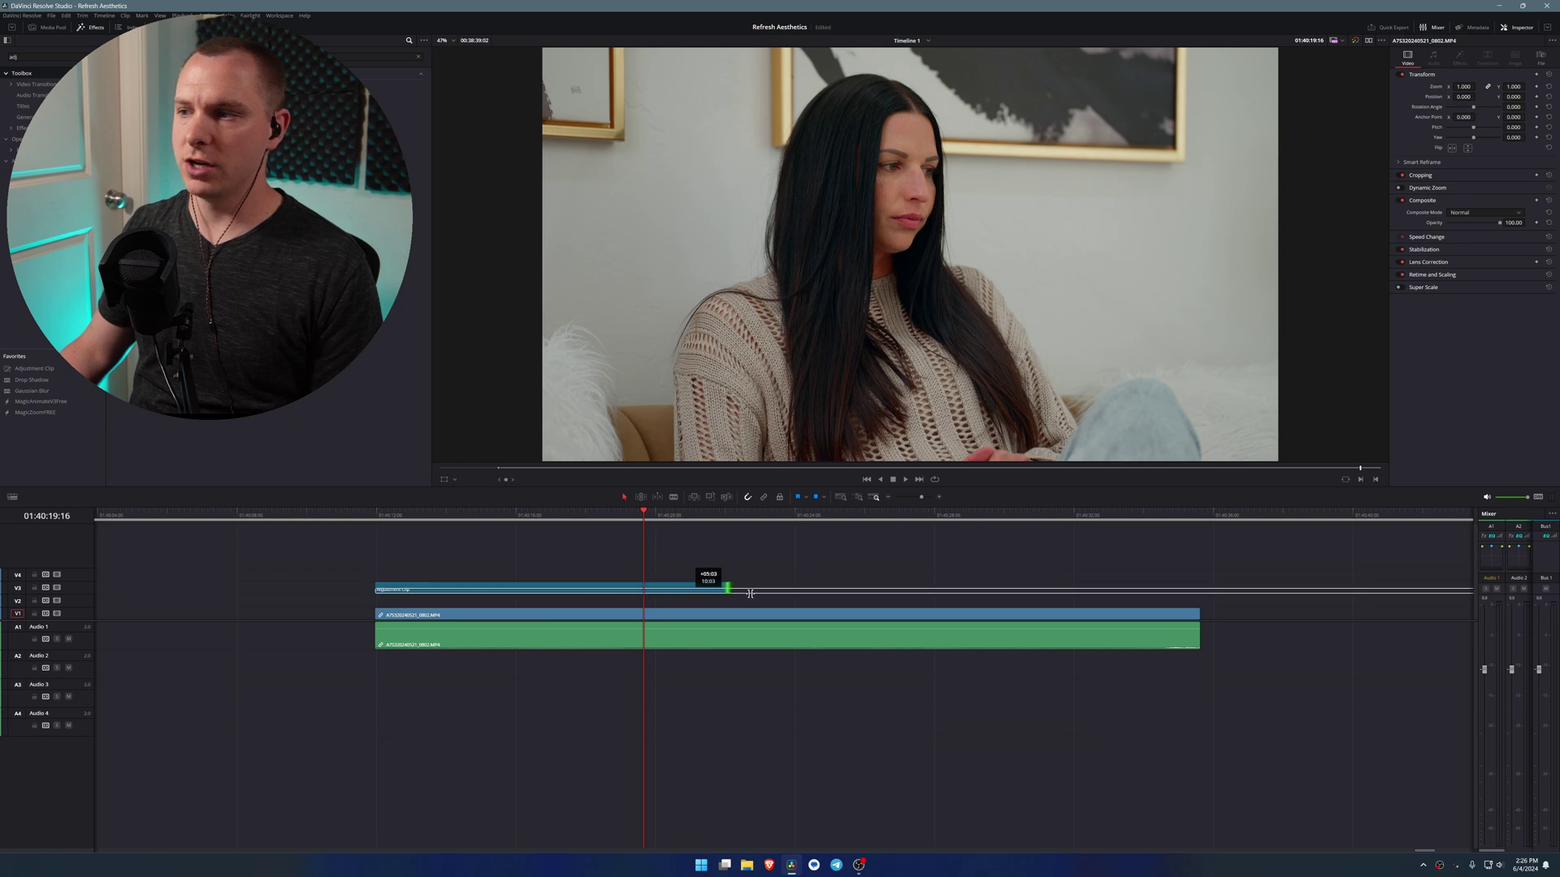
{"action": "key", "text": "shift+6"}
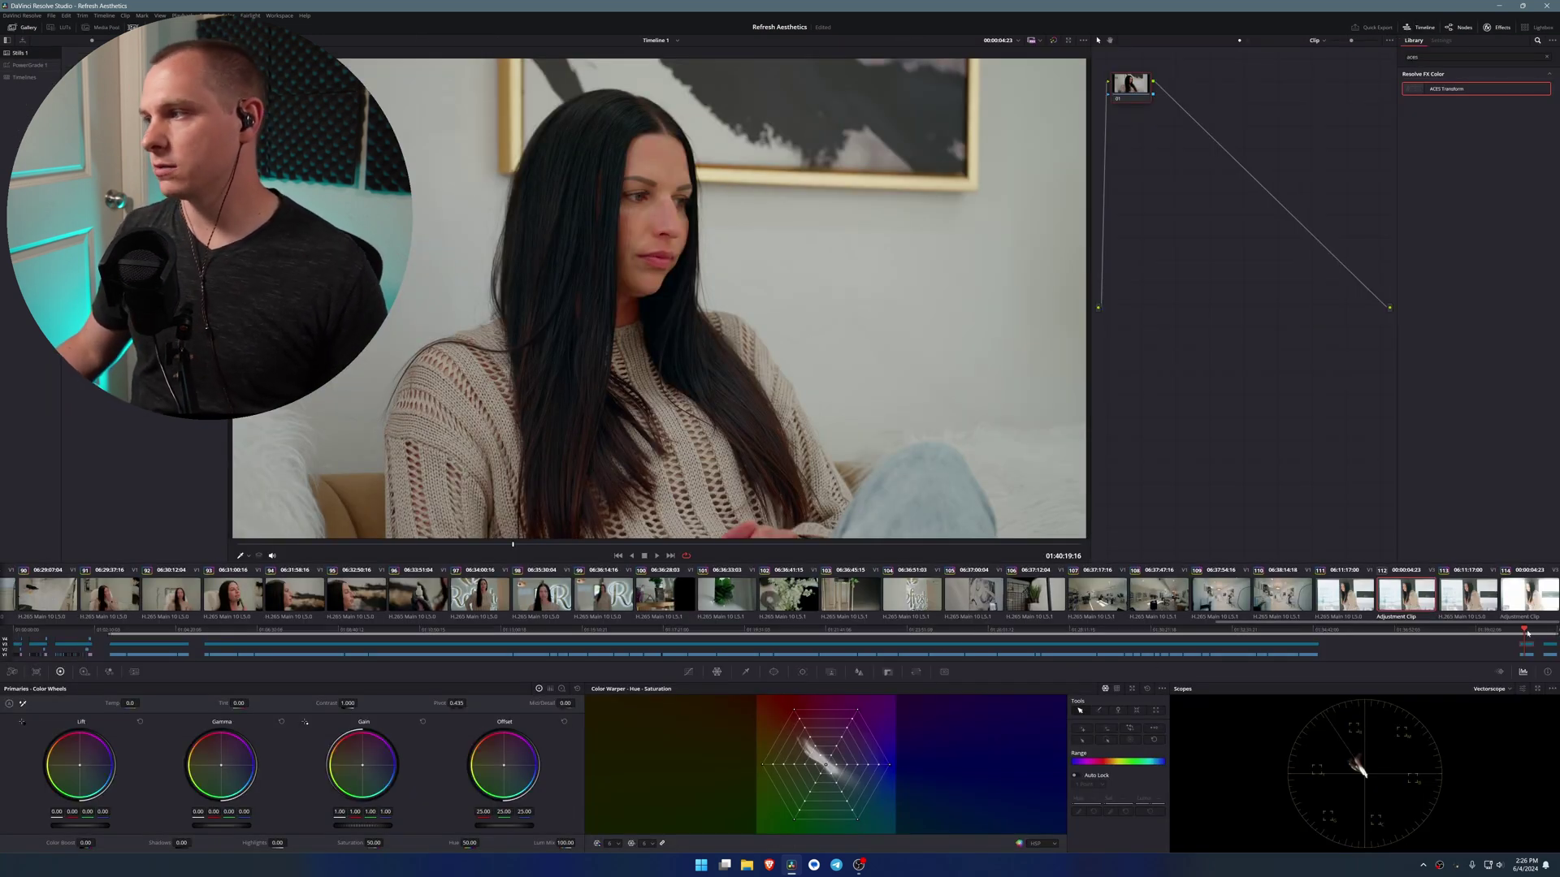
{"action": "scroll", "coordinate": [1543, 647], "scroll_direction": "down", "scroll_amount": 2}
{"action": "scroll", "coordinate": [1543, 648], "scroll_direction": "down", "scroll_amount": 5}
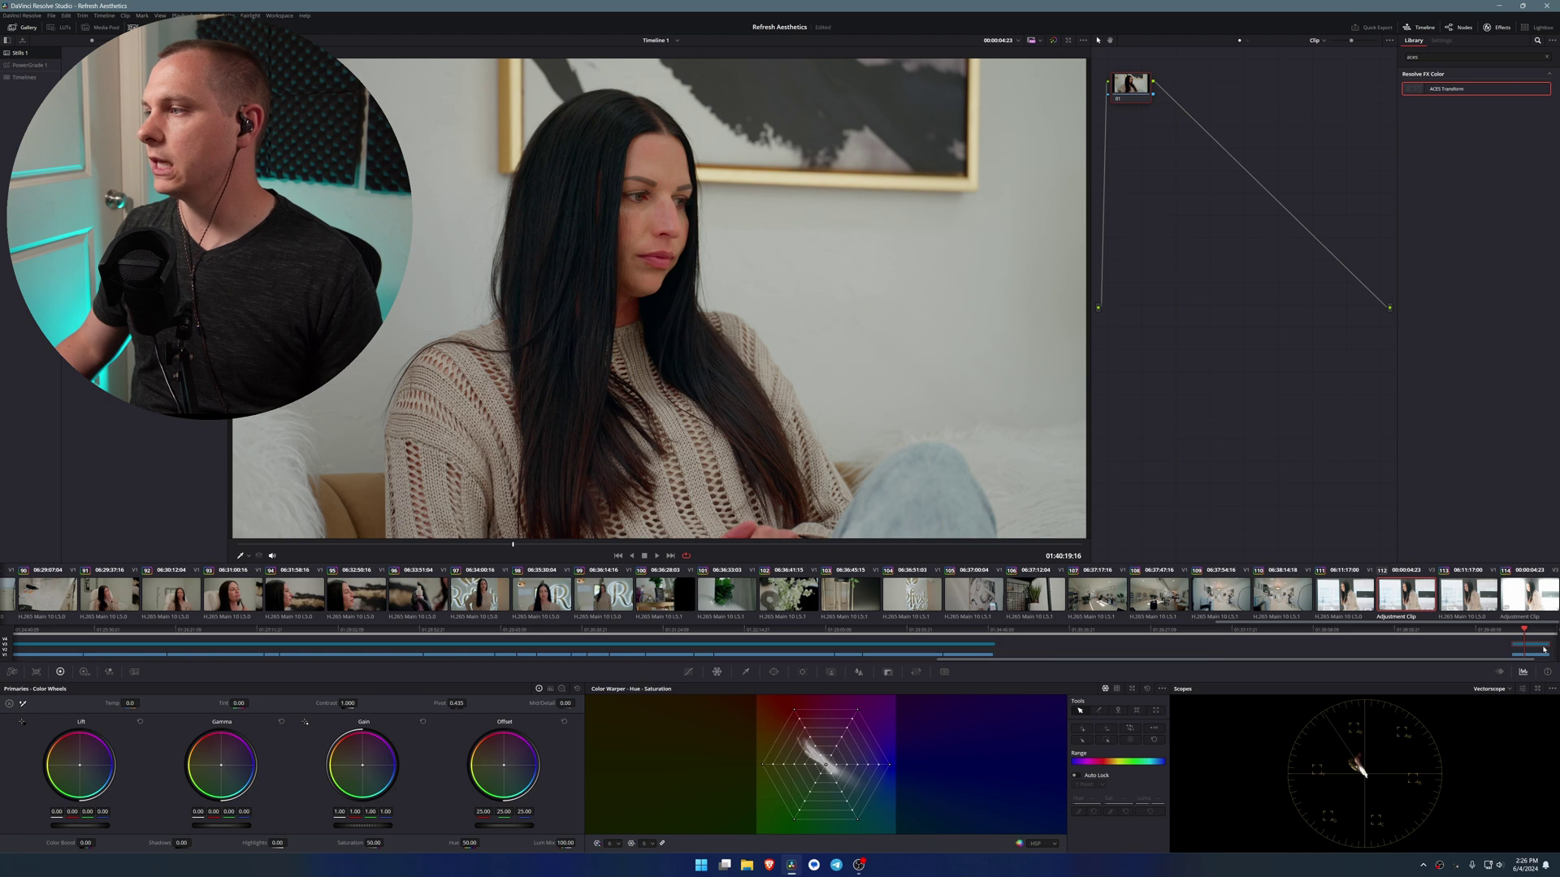
{"action": "scroll", "coordinate": [1290, 653], "scroll_direction": "down", "scroll_amount": 5}
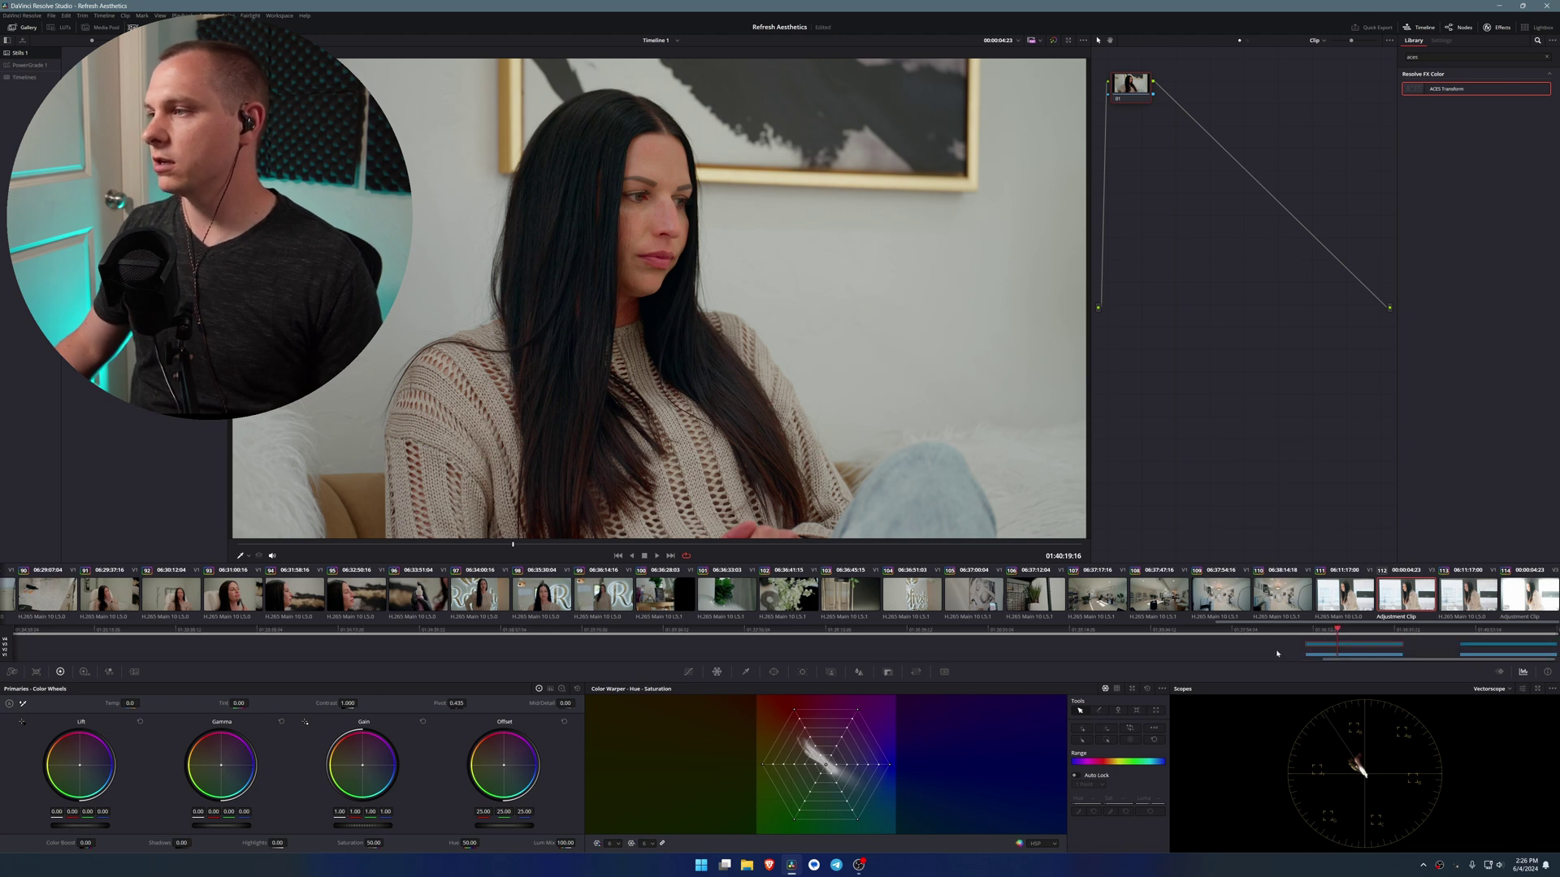
{"action": "scroll", "coordinate": [1416, 662], "scroll_direction": "up", "scroll_amount": 5}
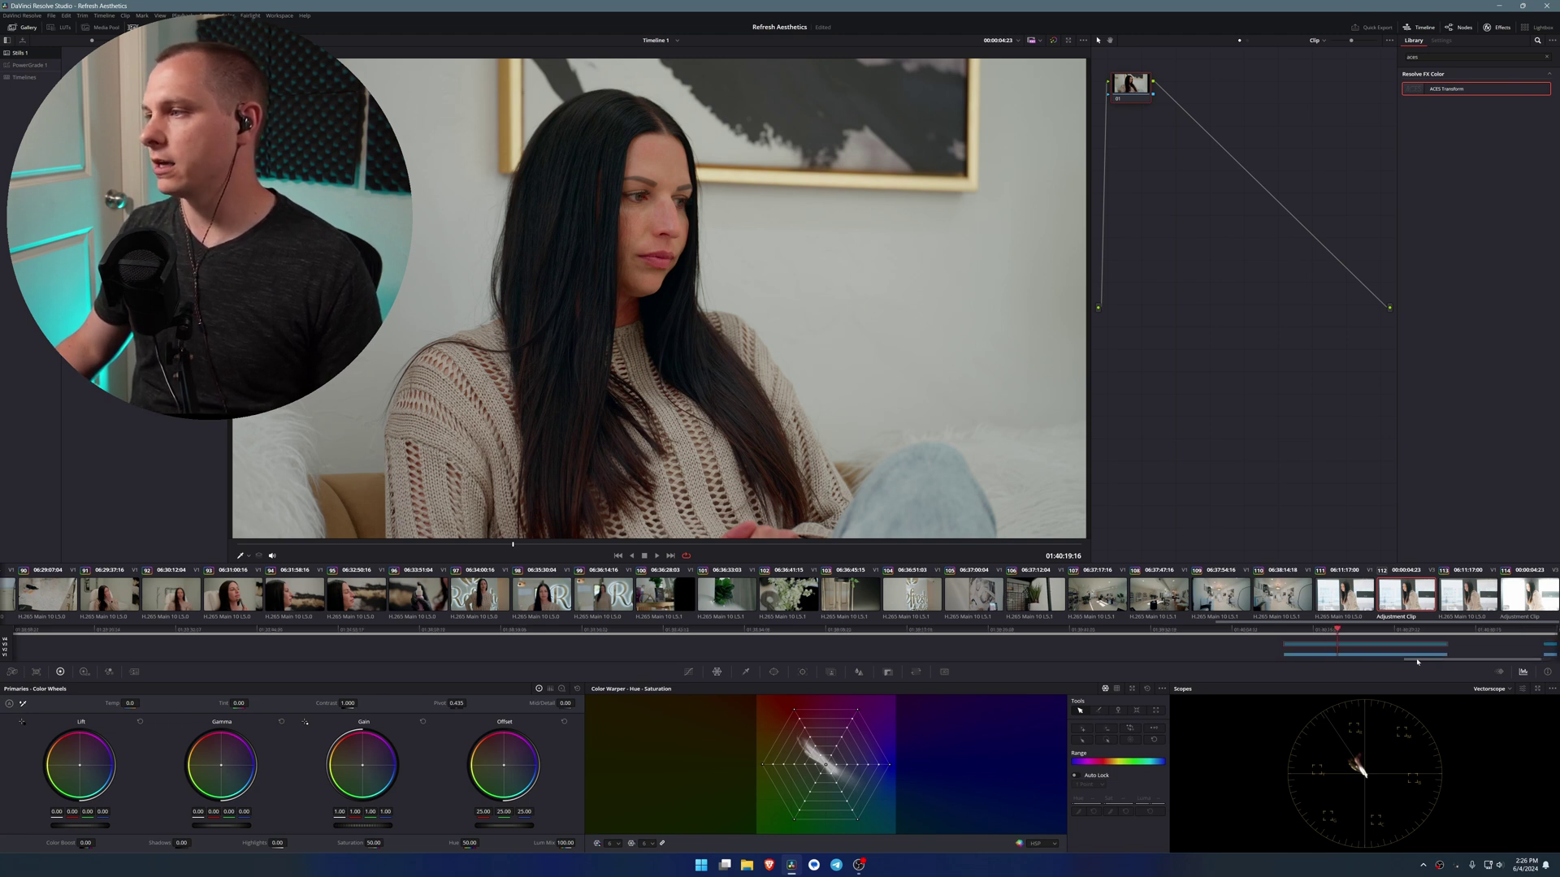
{"action": "scroll", "coordinate": [1397, 655], "scroll_direction": "down", "scroll_amount": 3}
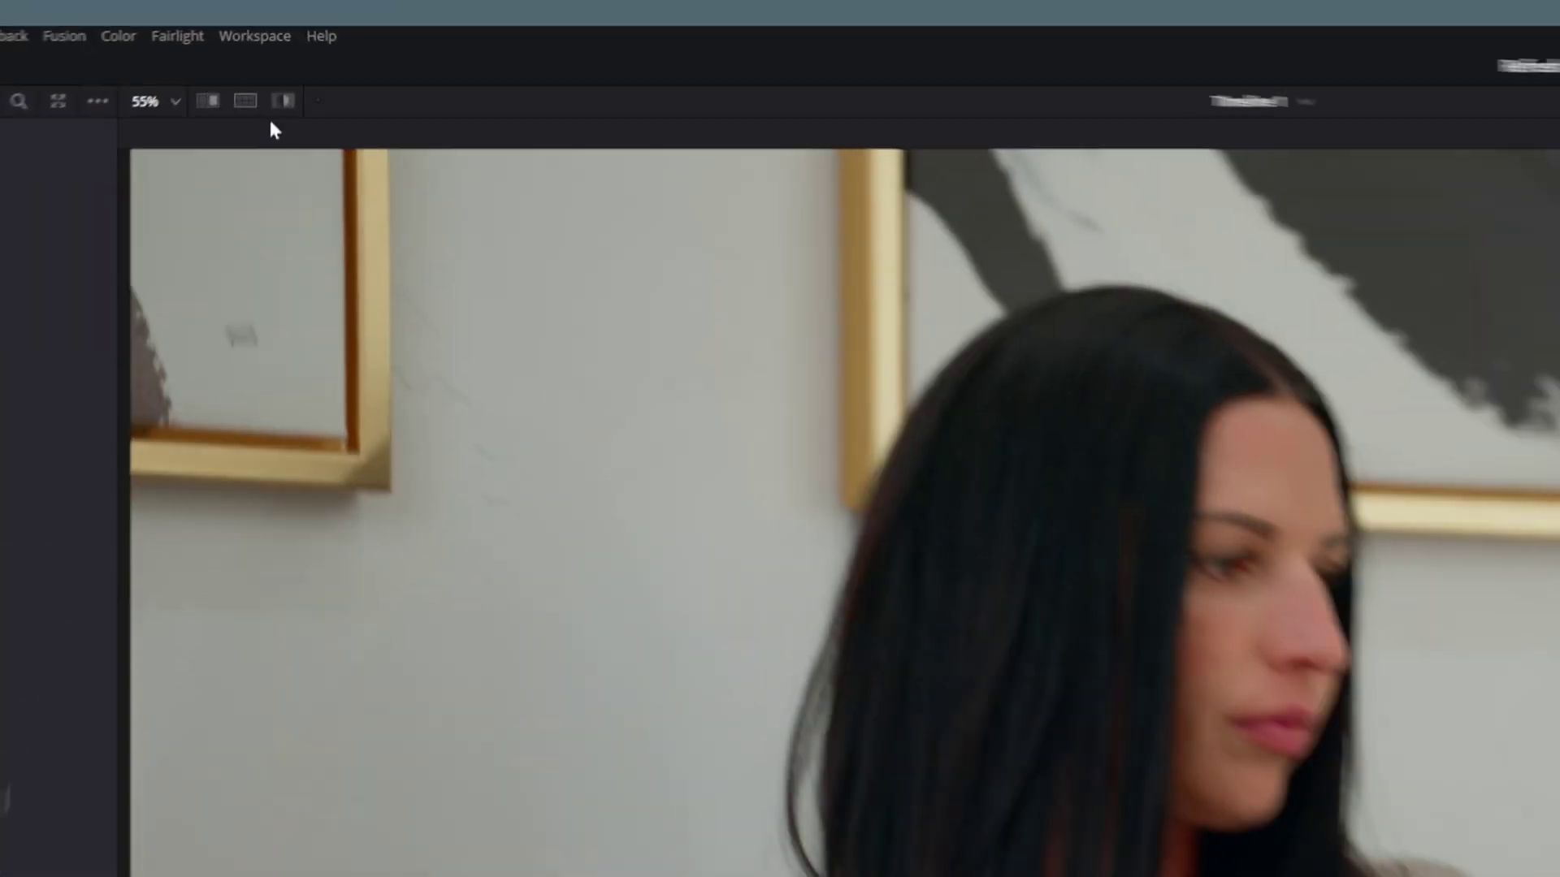
Preview the matte in Highlight mode, shift the Hue range, and raise Blur Radius to 30 and Denoise to 46.8
{"action": "left_click", "coordinate": [273, 106]}
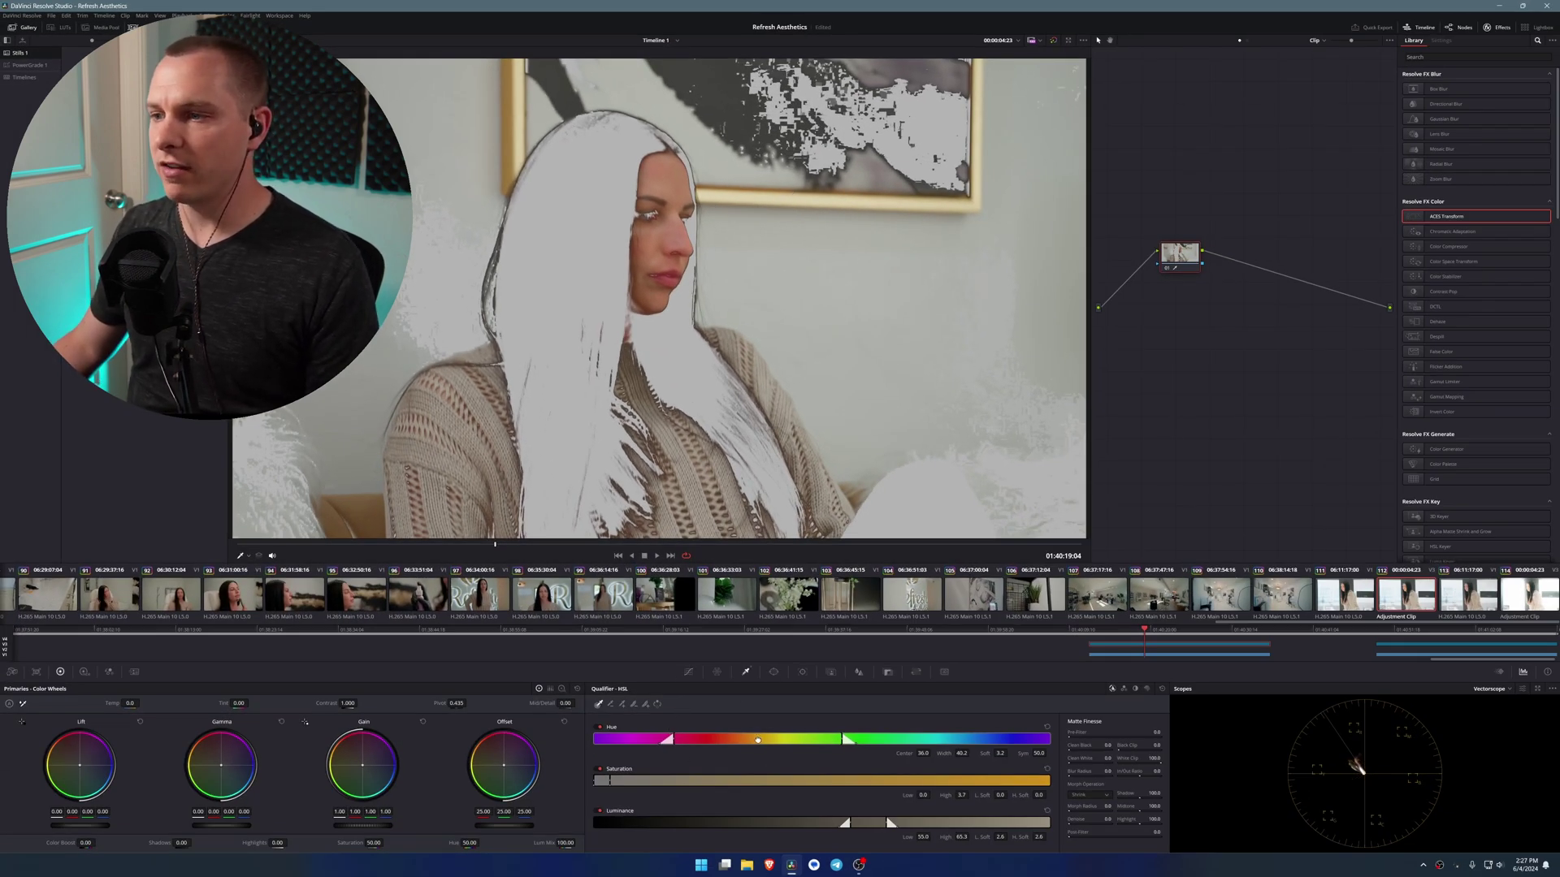
{"action": "mouse_move", "coordinate": [759, 740]}
{"action": "left_mouse_down"}
{"action": "mouse_move", "coordinate": [847, 739]}
{"action": "mouse_move", "coordinate": [737, 739]}
{"action": "left_mouse_up"}
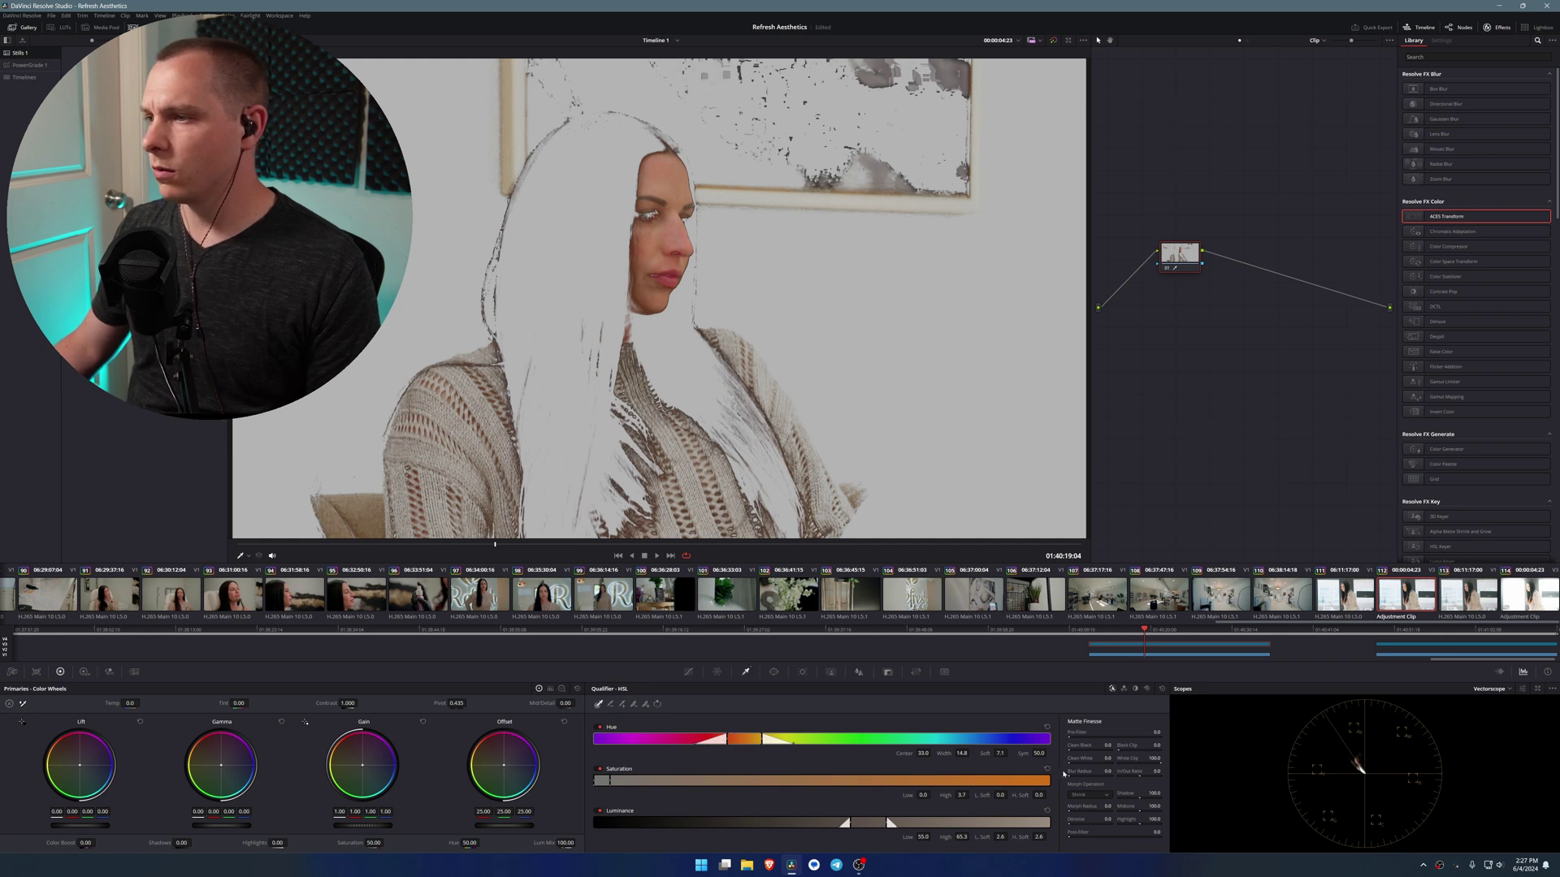
{"action": "left_click_drag", "start_coordinate": [1106, 771], "coordinate": [1137, 771]}
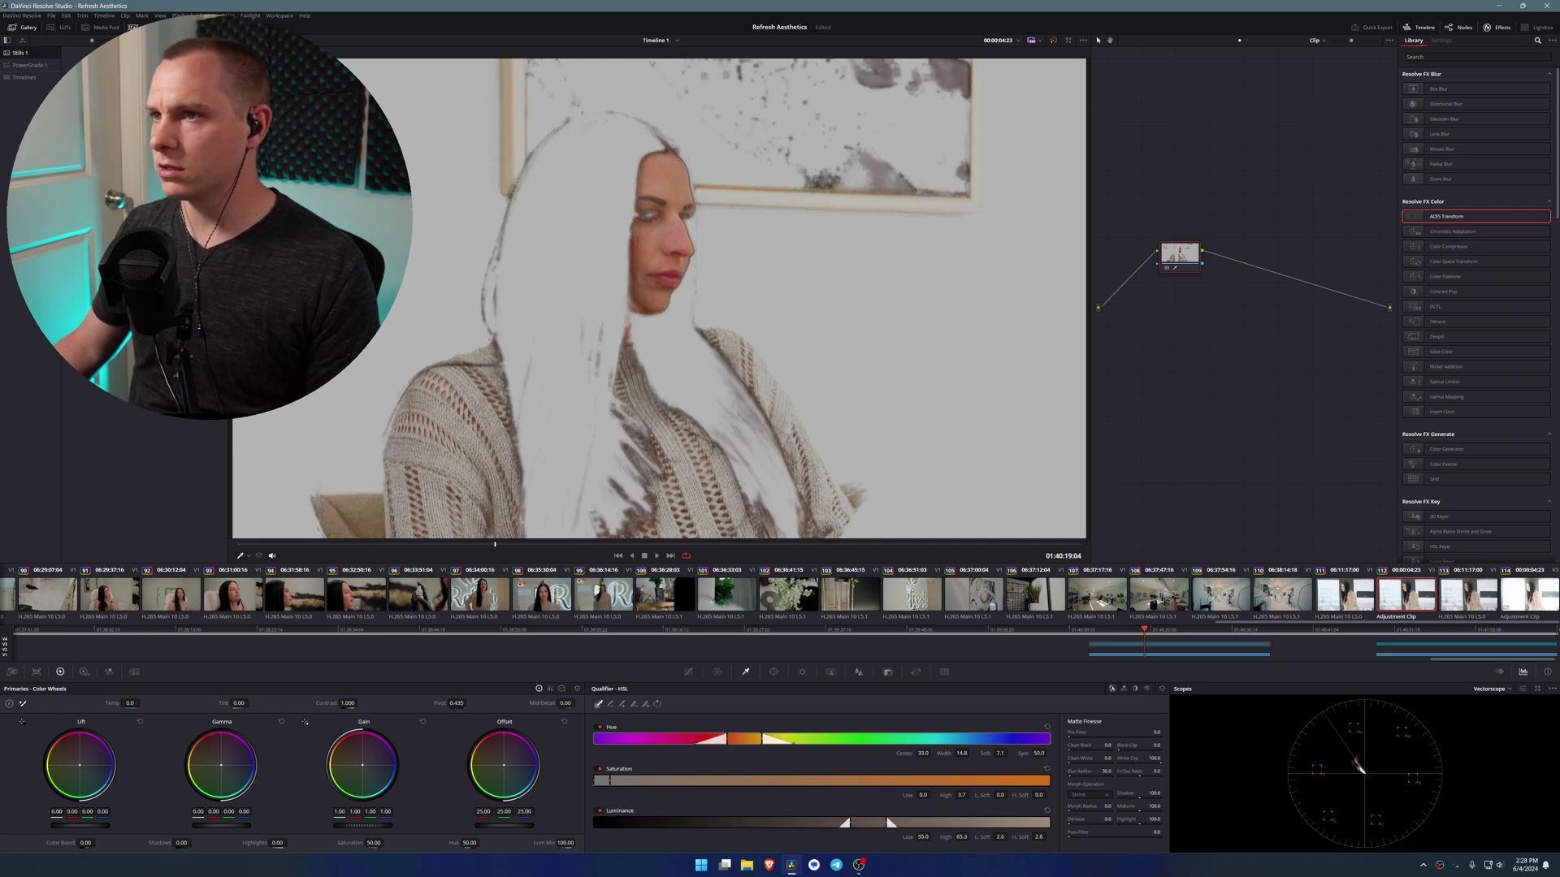
{"action": "mouse_move", "coordinate": [1079, 819]}
{"action": "left_mouse_down"}
{"action": "mouse_move", "coordinate": [1129, 819]}
{"action": "mouse_move", "coordinate": [1091, 819]}
{"action": "left_mouse_up"}
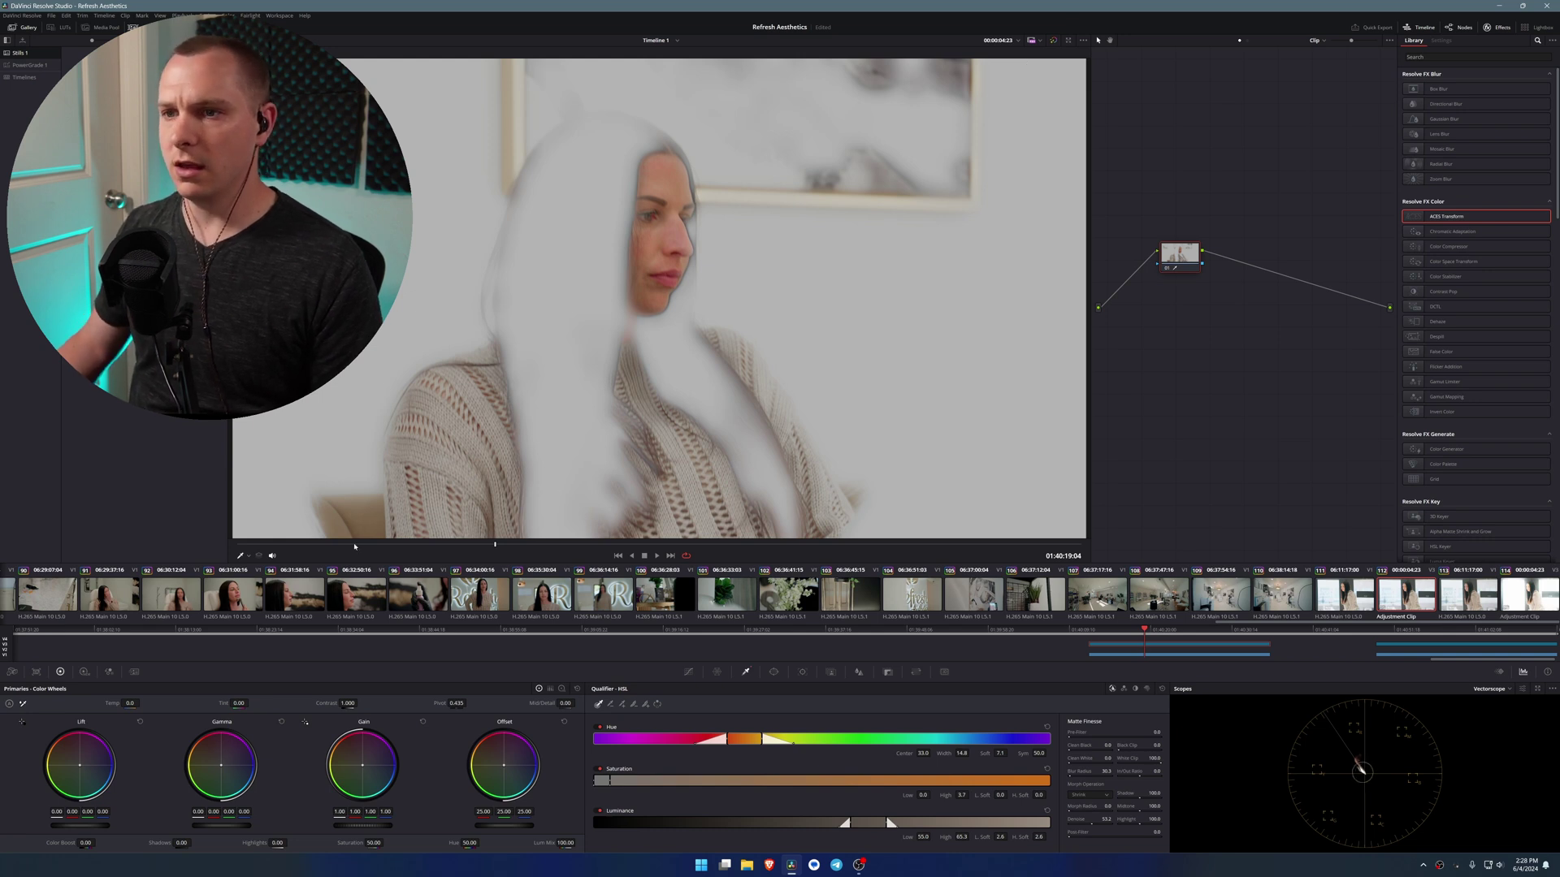
{"action": "key", "text": "space"}
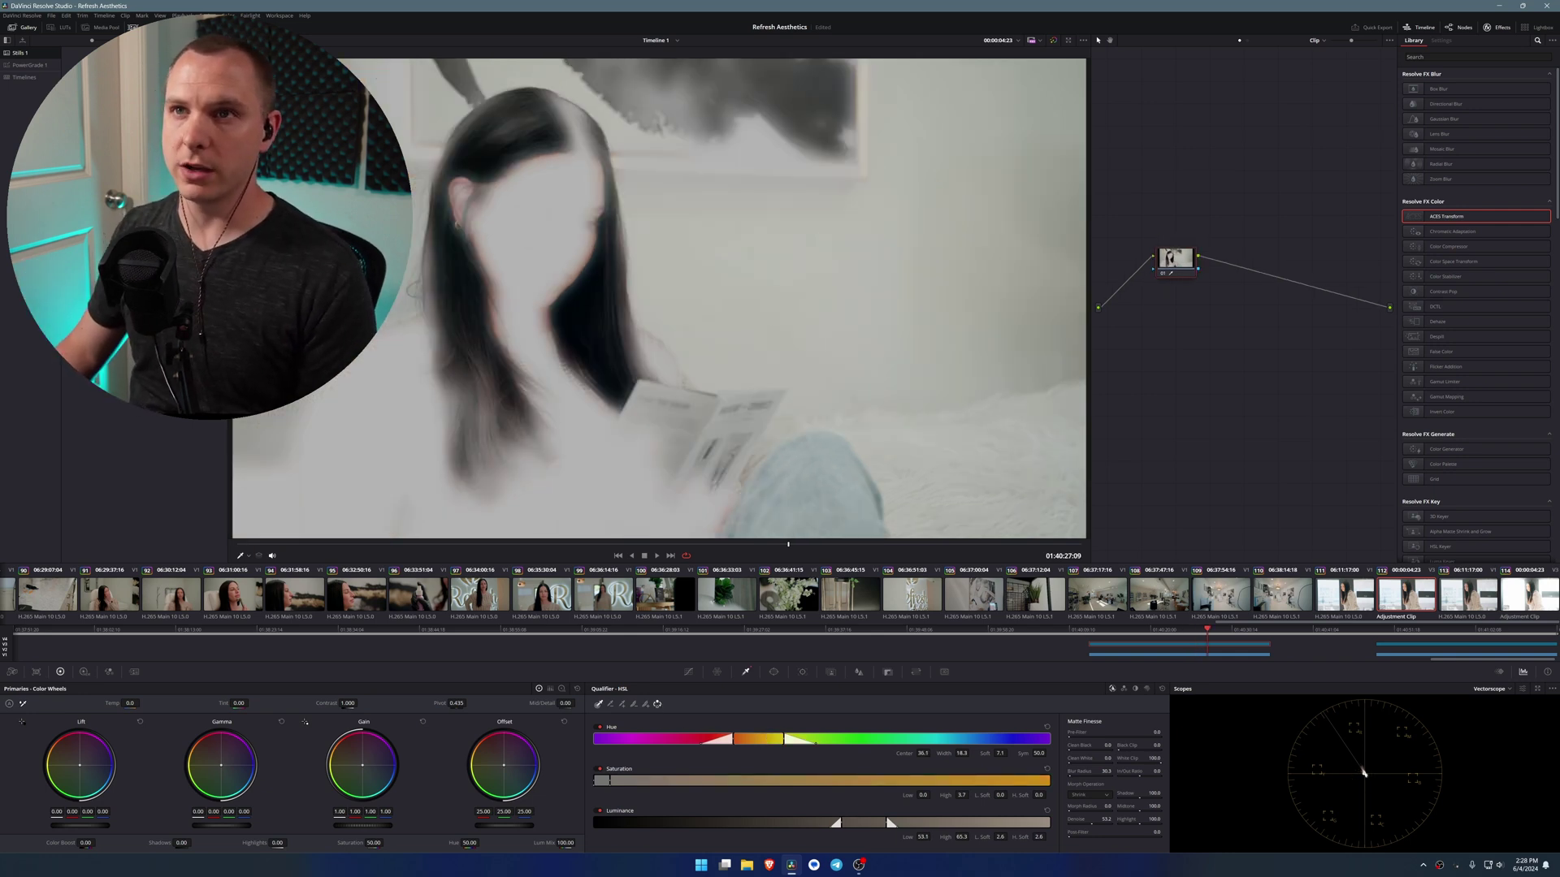
Return to the full-colour view, compare before/after by bypassing the corrector node, and move it left
{"action": "key", "text": "shift+h"}
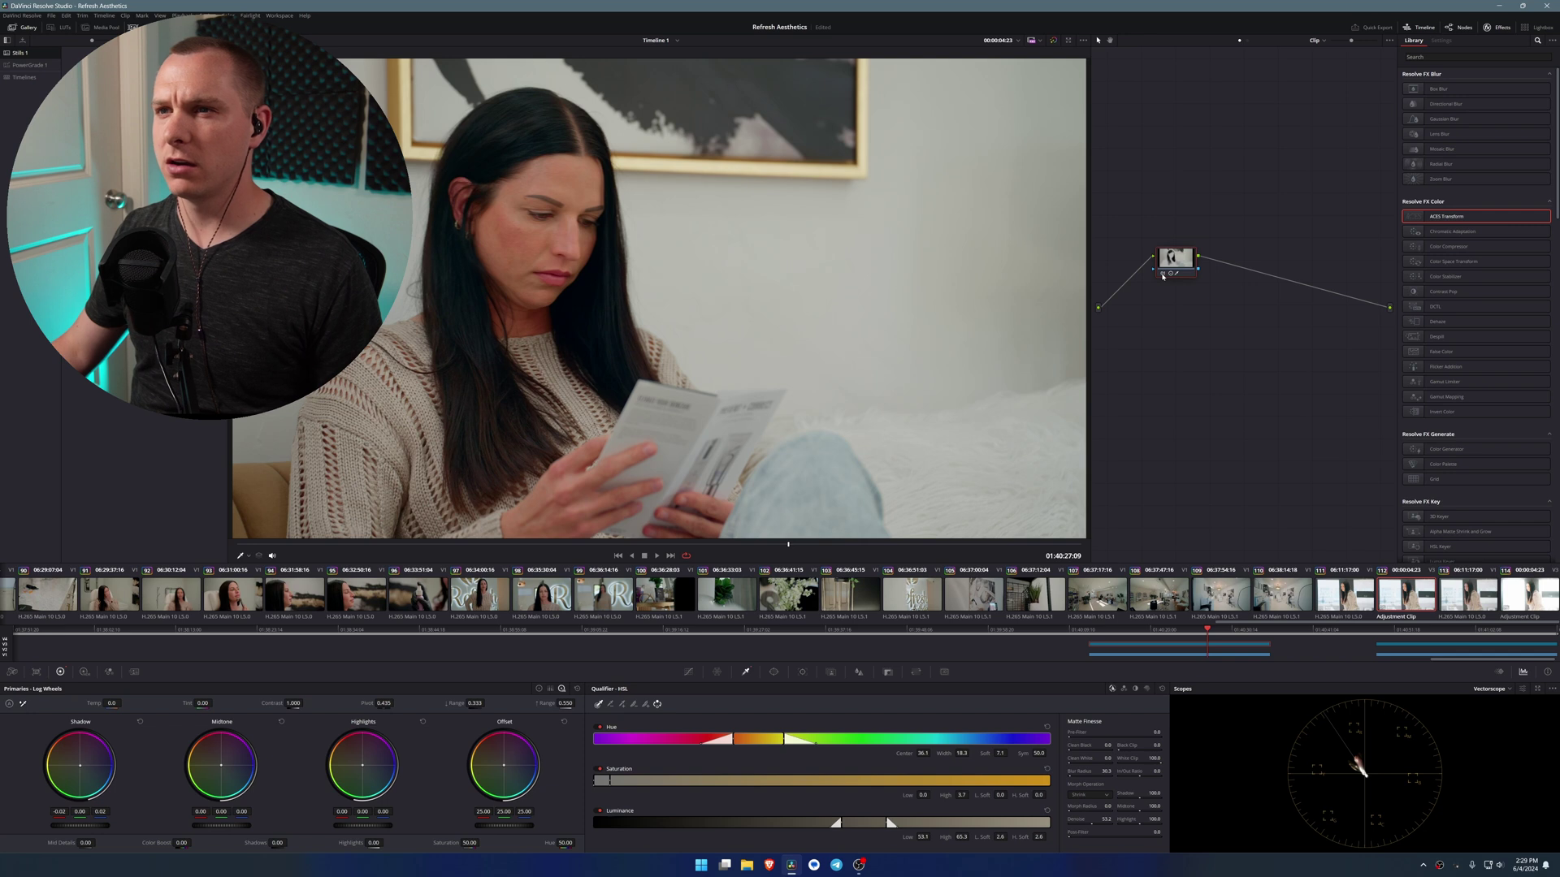
{"action": "key", "text": "ctrl+d"}
{"action": "key", "text": "ctrl+d"}
{"action": "key", "text": "ctrl+d"}
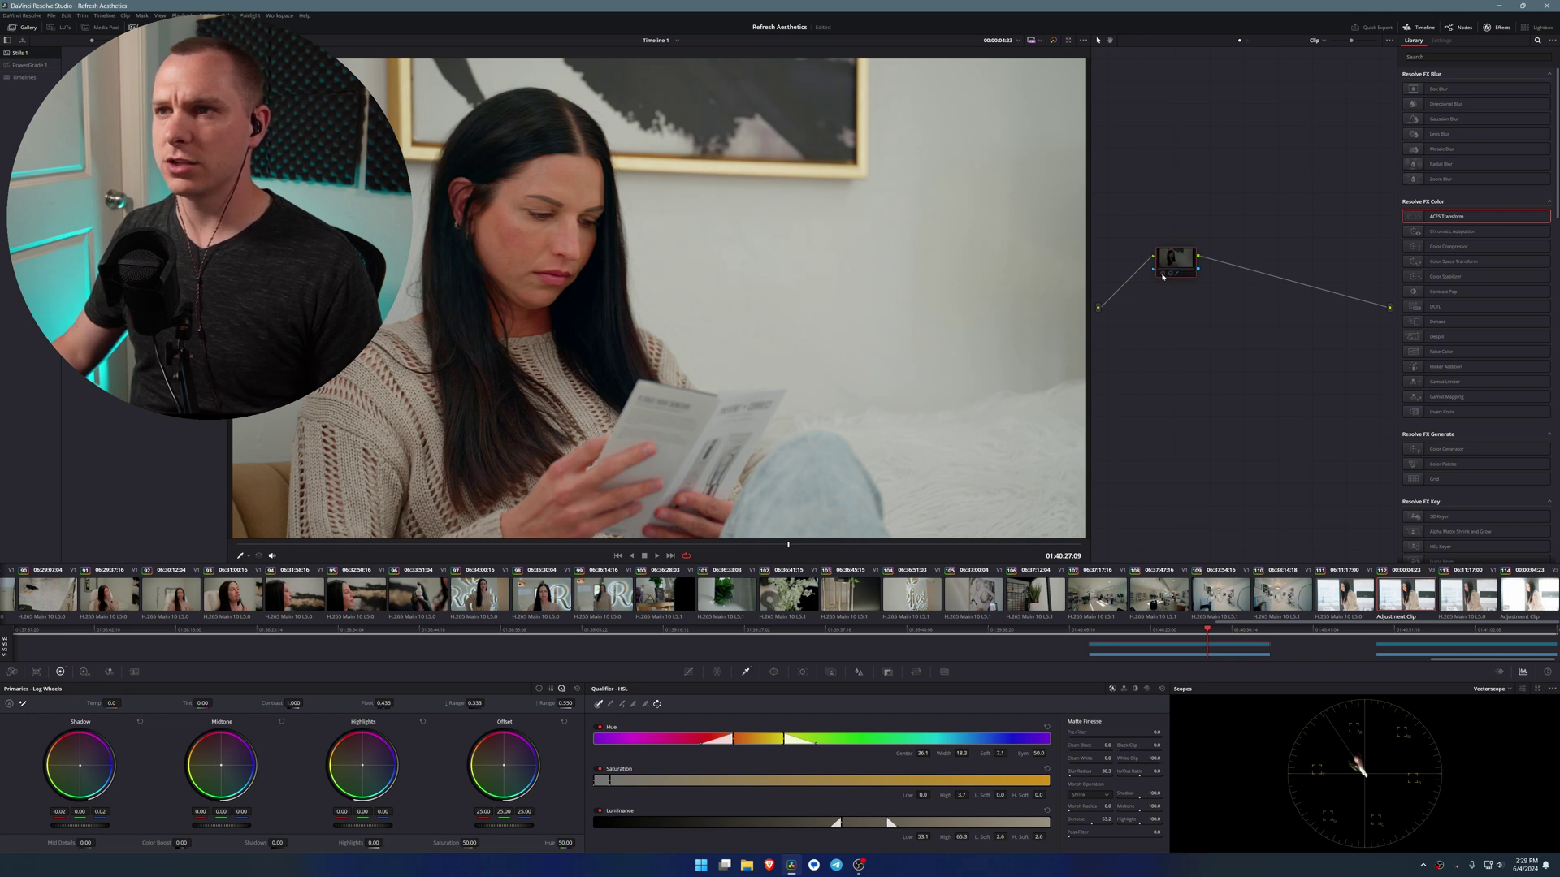
{"action": "key", "text": "ctrl+d"}
{"action": "key", "text": "ctrl+d"}
{"action": "key", "text": "ctrl+d"}
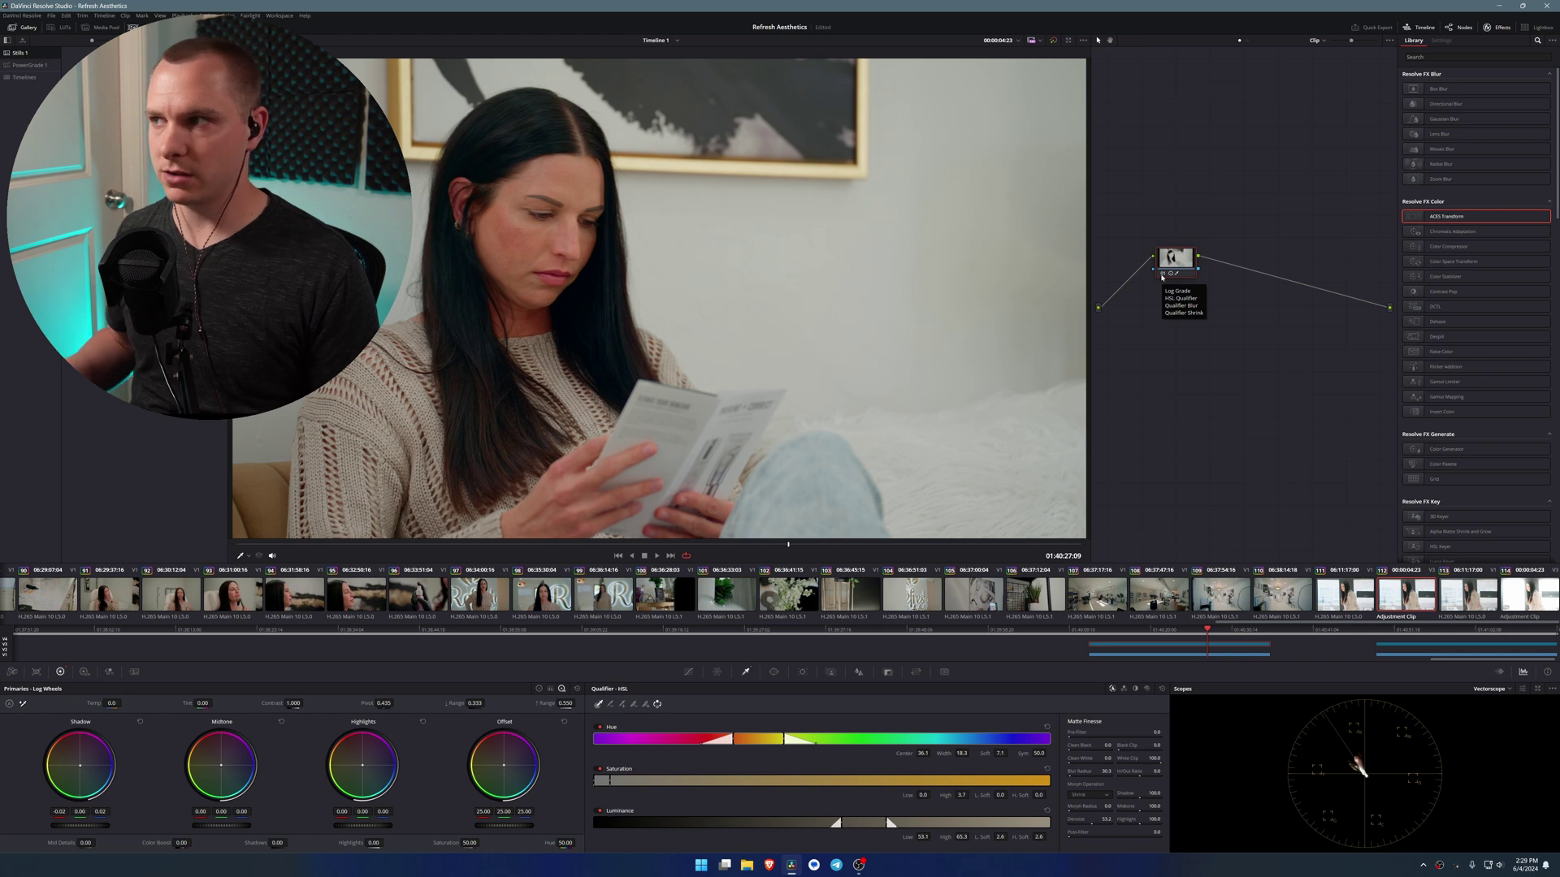
{"action": "left_click_drag", "start_coordinate": [1167, 275], "coordinate": [1141, 290]}
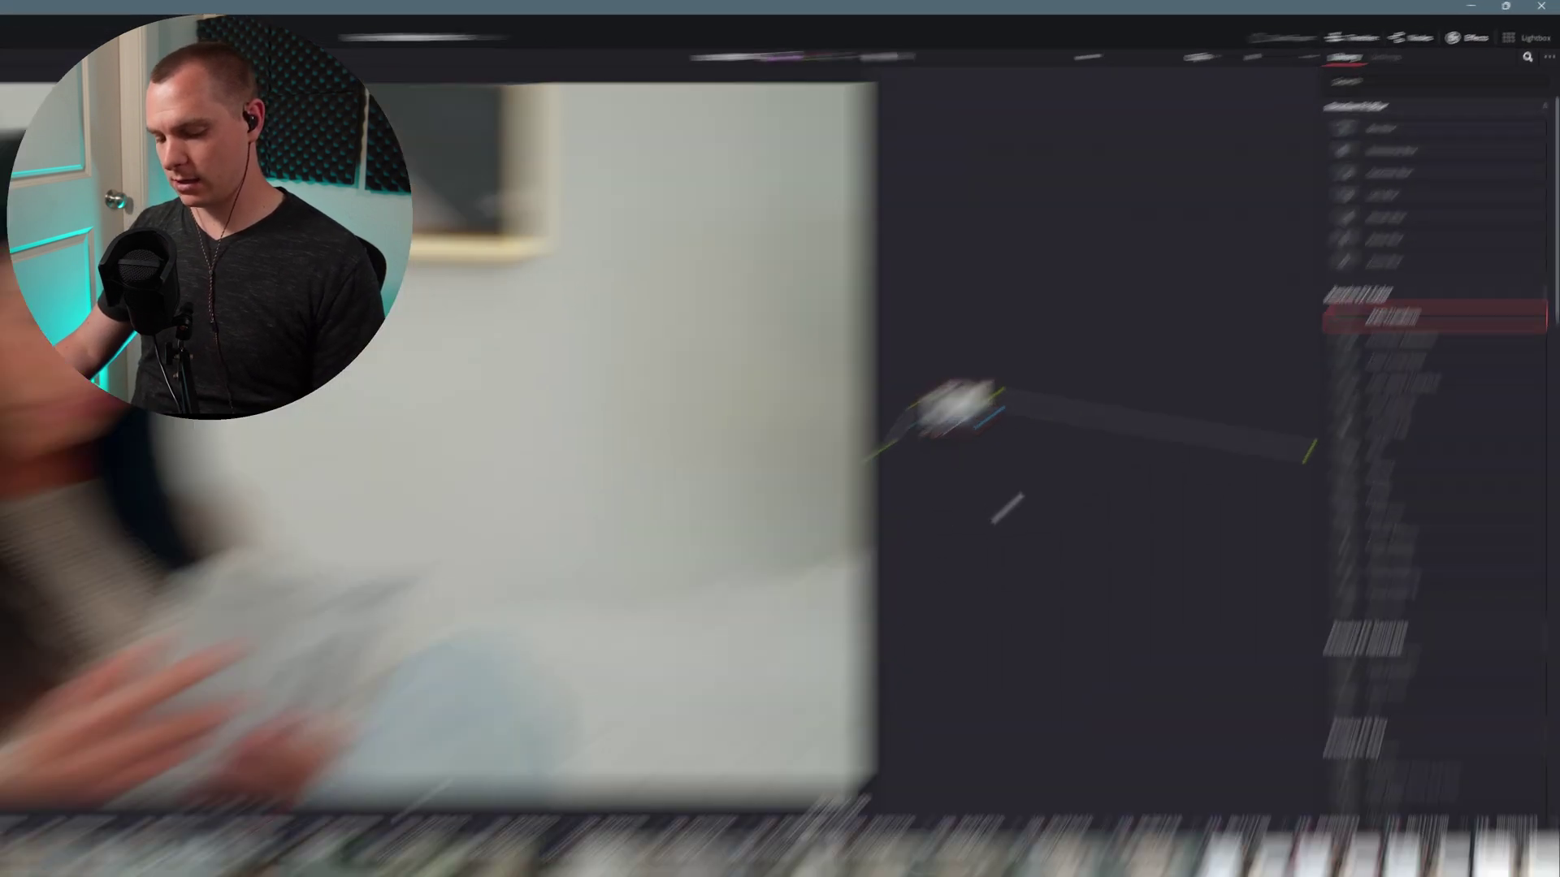
Add a serial node 02 and apply the Glow effect to it
{"action": "key", "text": "alt+s"}
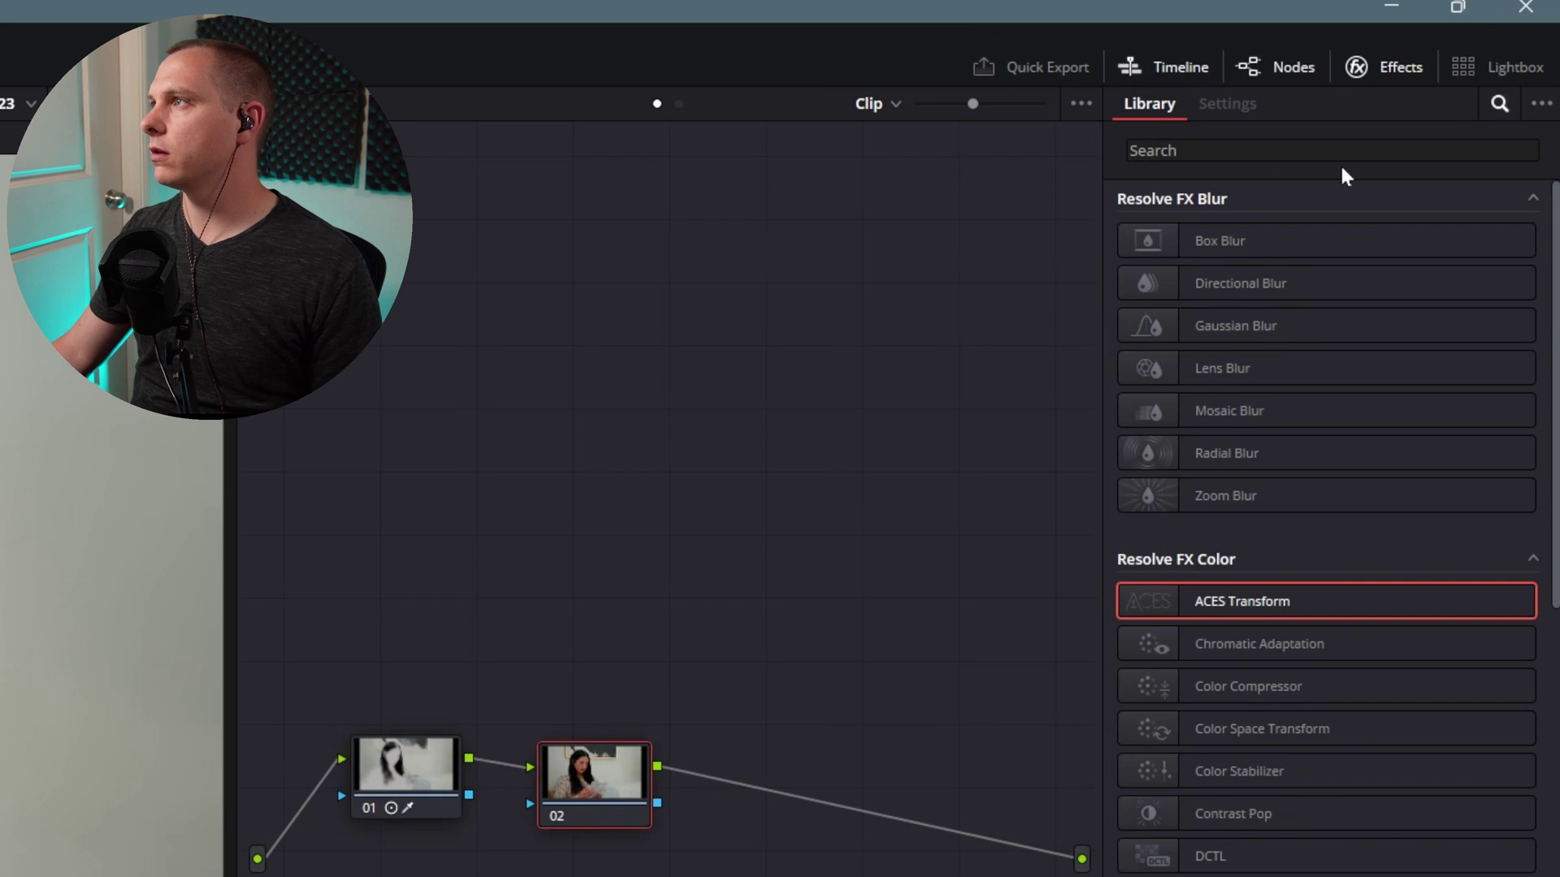
{"action": "left_click", "coordinate": [1267, 150]}
{"action": "type", "text": "glow"}
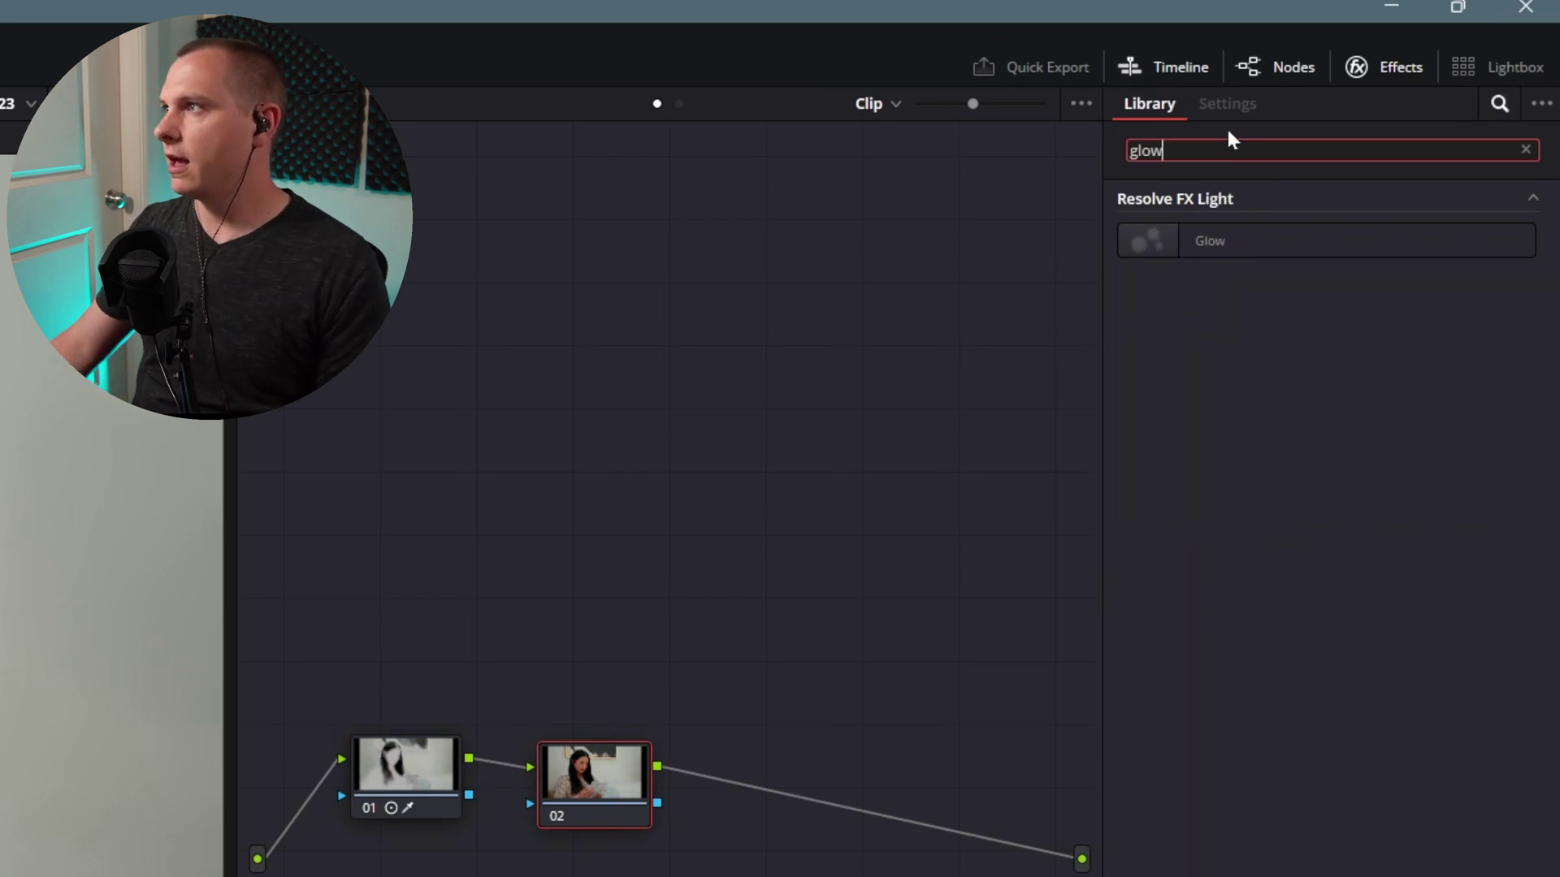
{"action": "double_click", "coordinate": [1148, 253]}
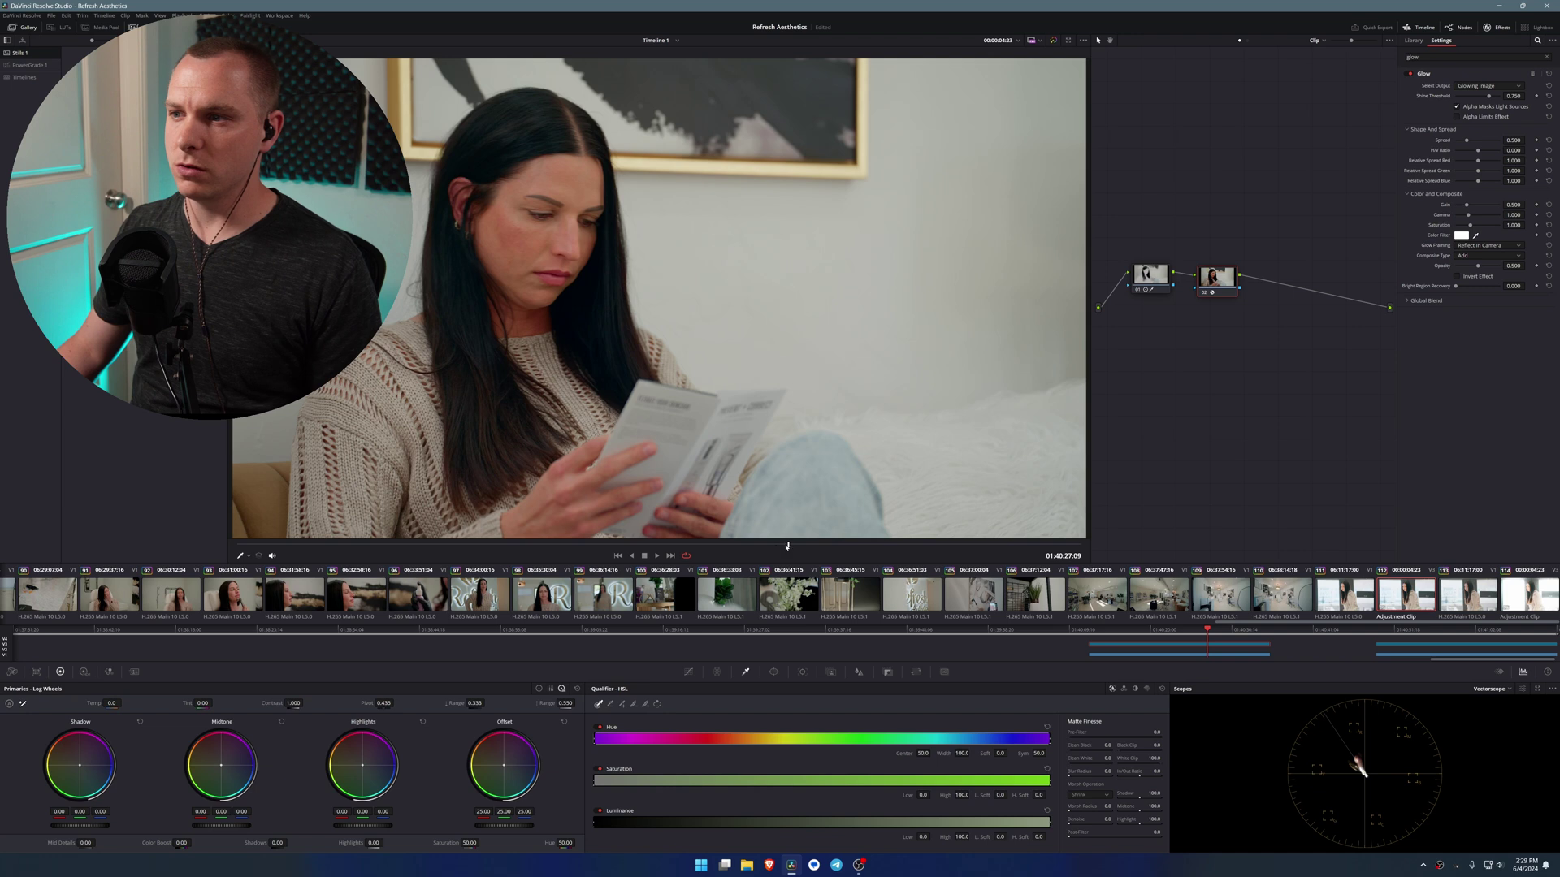
Lower the Glow's Shine Threshold while checking frames where she faces camera
{"action": "left_click_drag", "start_coordinate": [790, 548], "coordinate": [327, 556]}
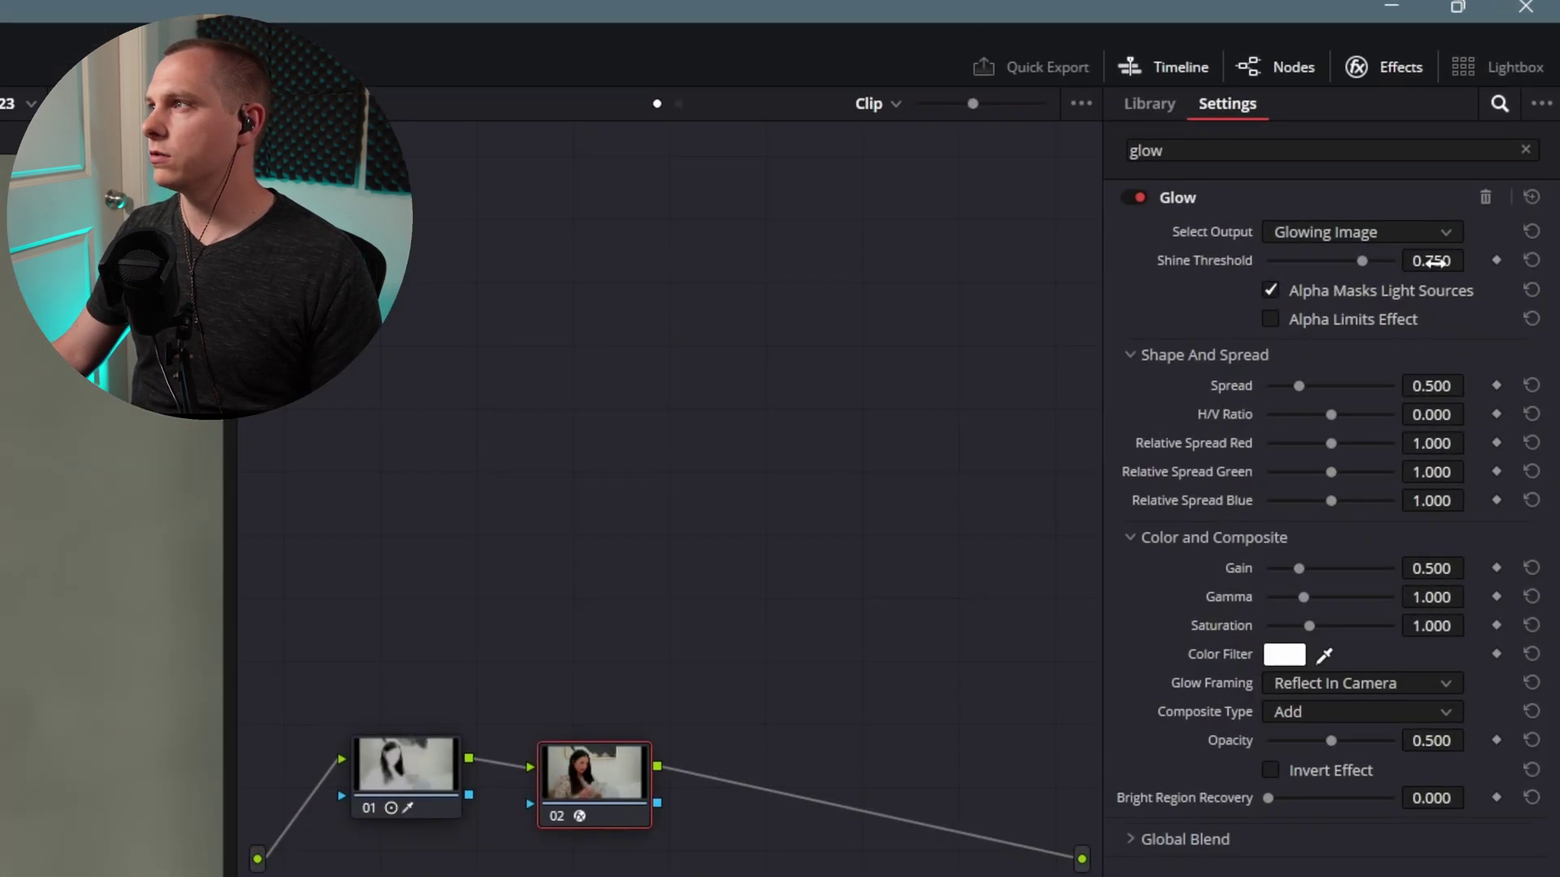
{"action": "left_click_drag", "start_coordinate": [1430, 259], "coordinate": [1393, 260]}
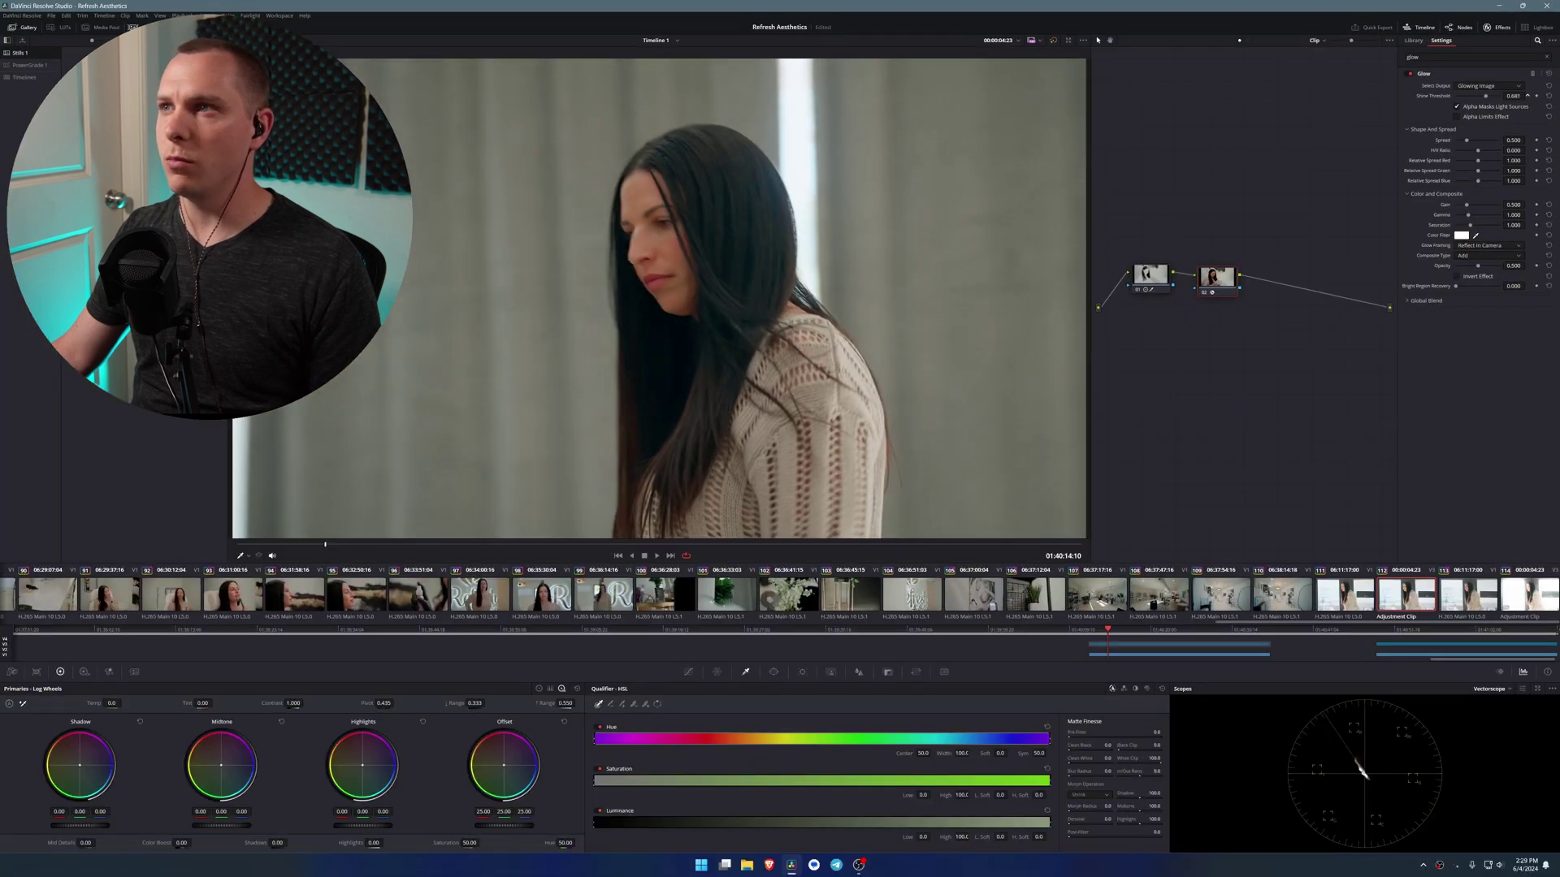
{"action": "left_click_drag", "start_coordinate": [1486, 96], "coordinate": [1482, 96]}
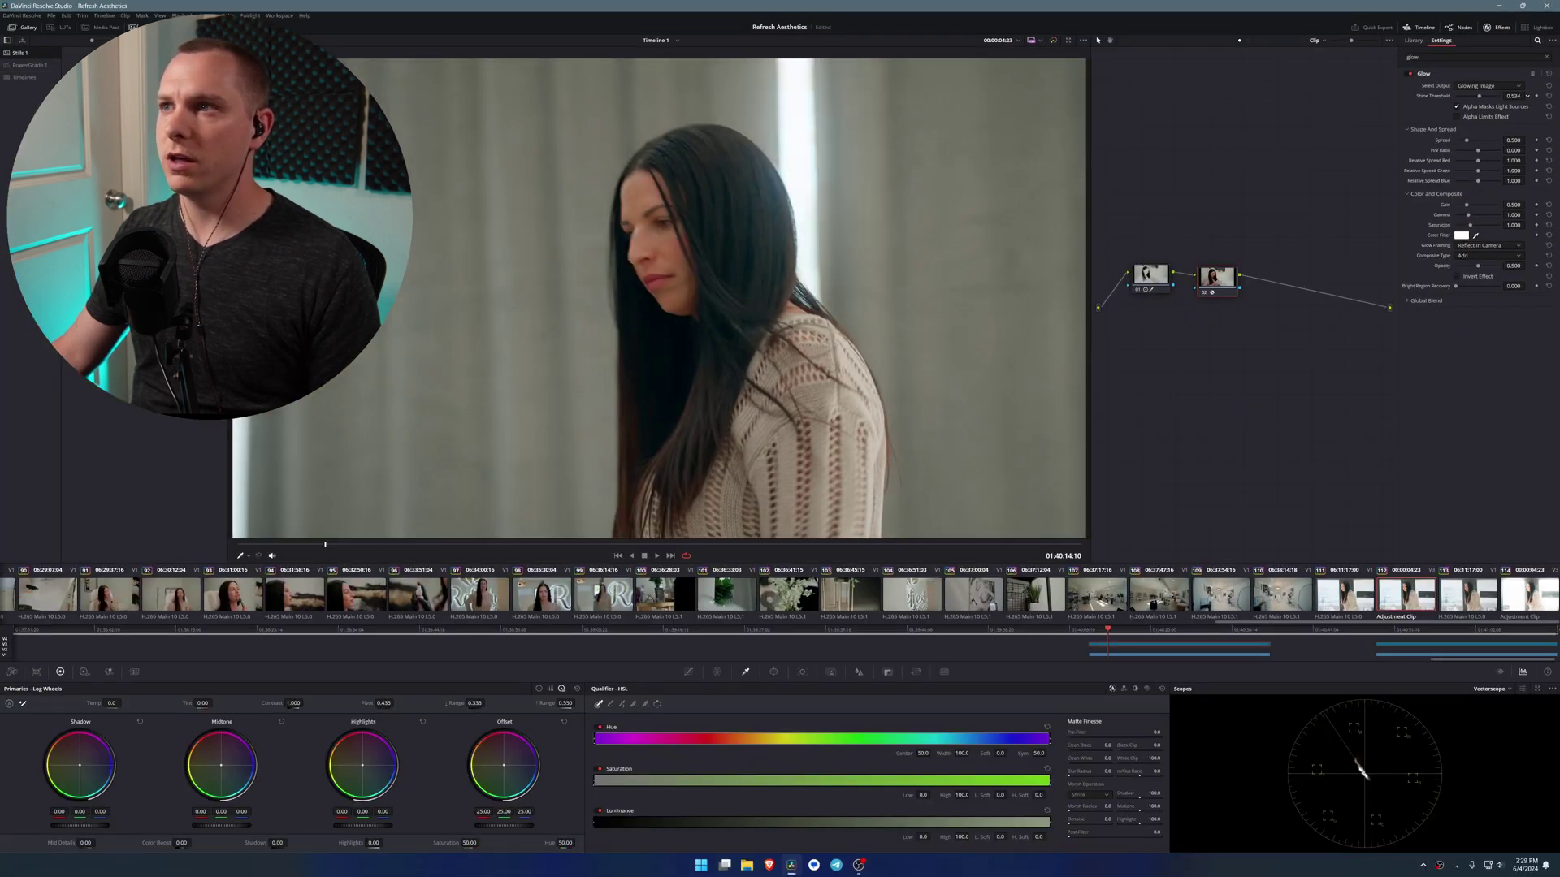
{"action": "left_click_drag", "start_coordinate": [325, 545], "coordinate": [356, 550]}
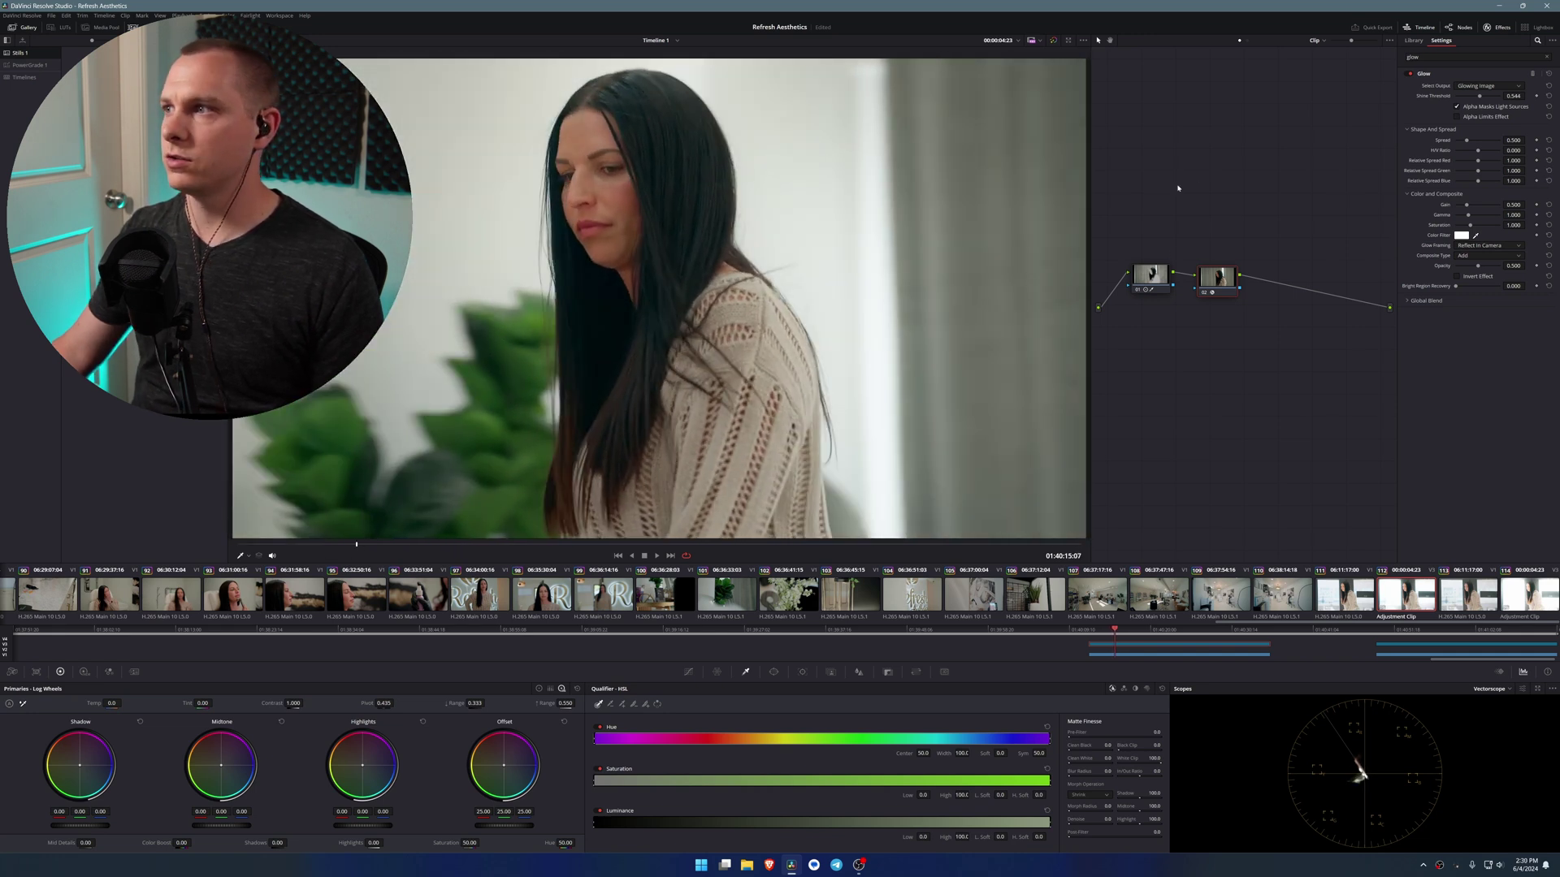
Compare the glow node off and on, then play the sequence on the Edit page
{"action": "left_click", "coordinate": [1203, 294]}
{"action": "left_click", "coordinate": [1204, 294]}
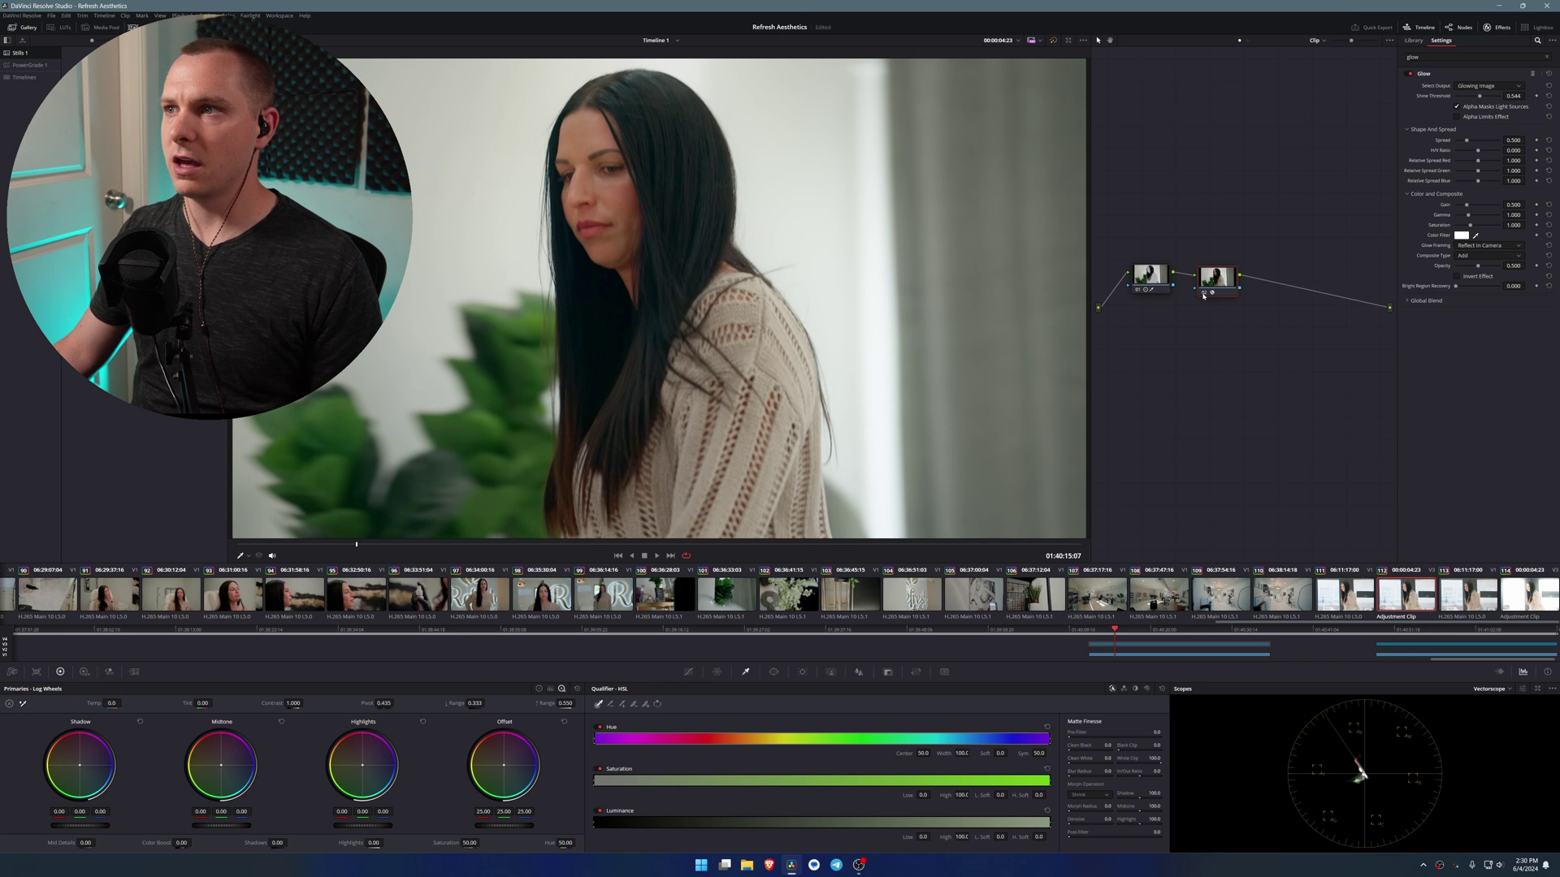
{"action": "left_click", "coordinate": [1205, 295]}
{"action": "left_click", "coordinate": [1206, 297]}
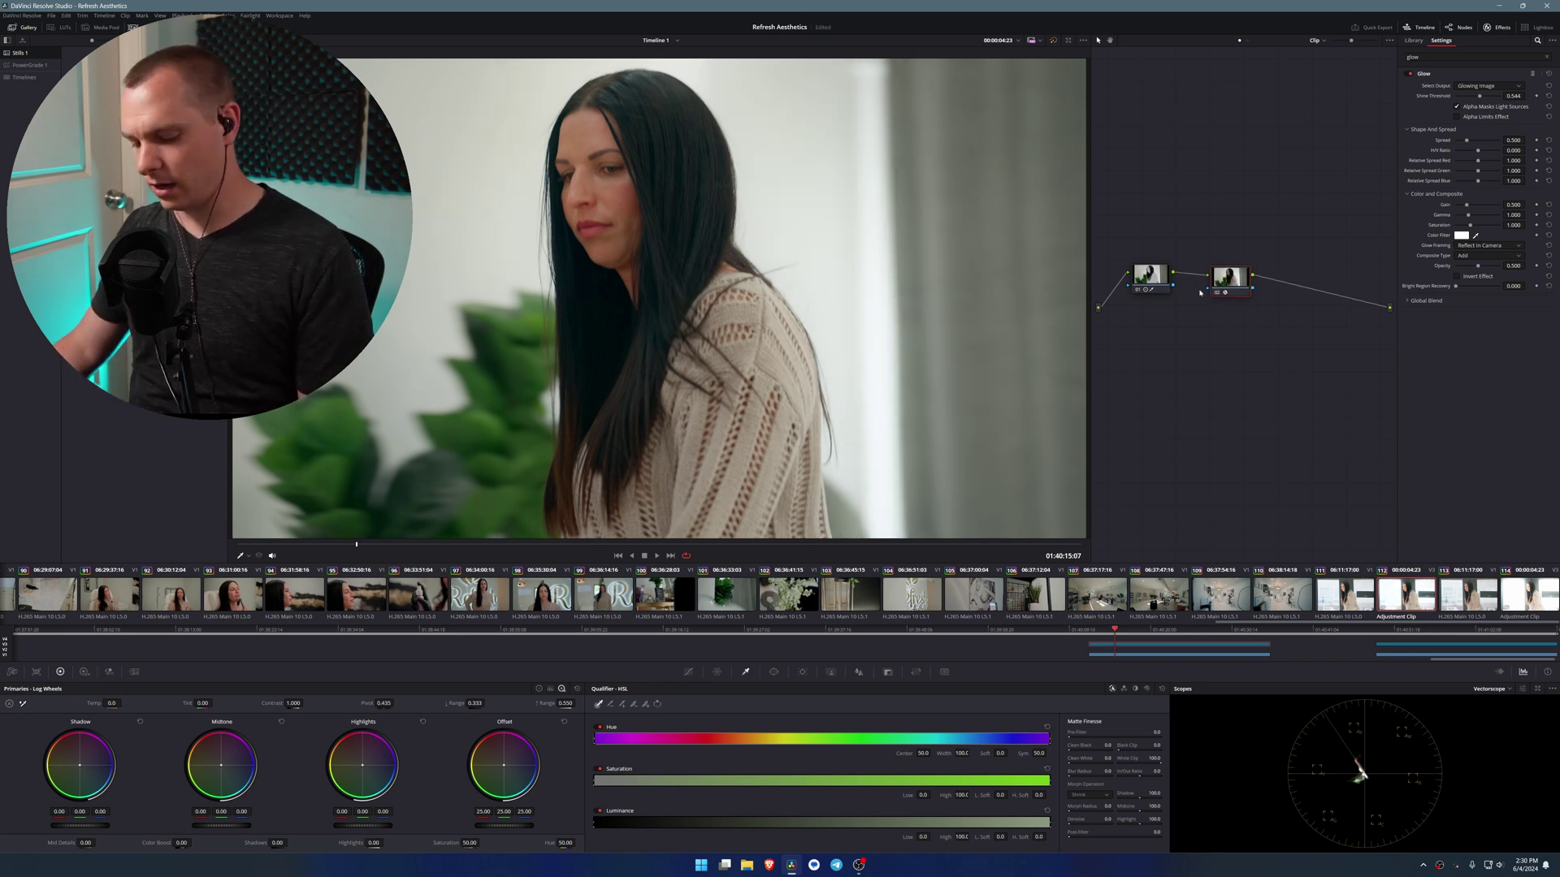
{"action": "key", "text": "shift+4"}
{"action": "key", "text": "space"}
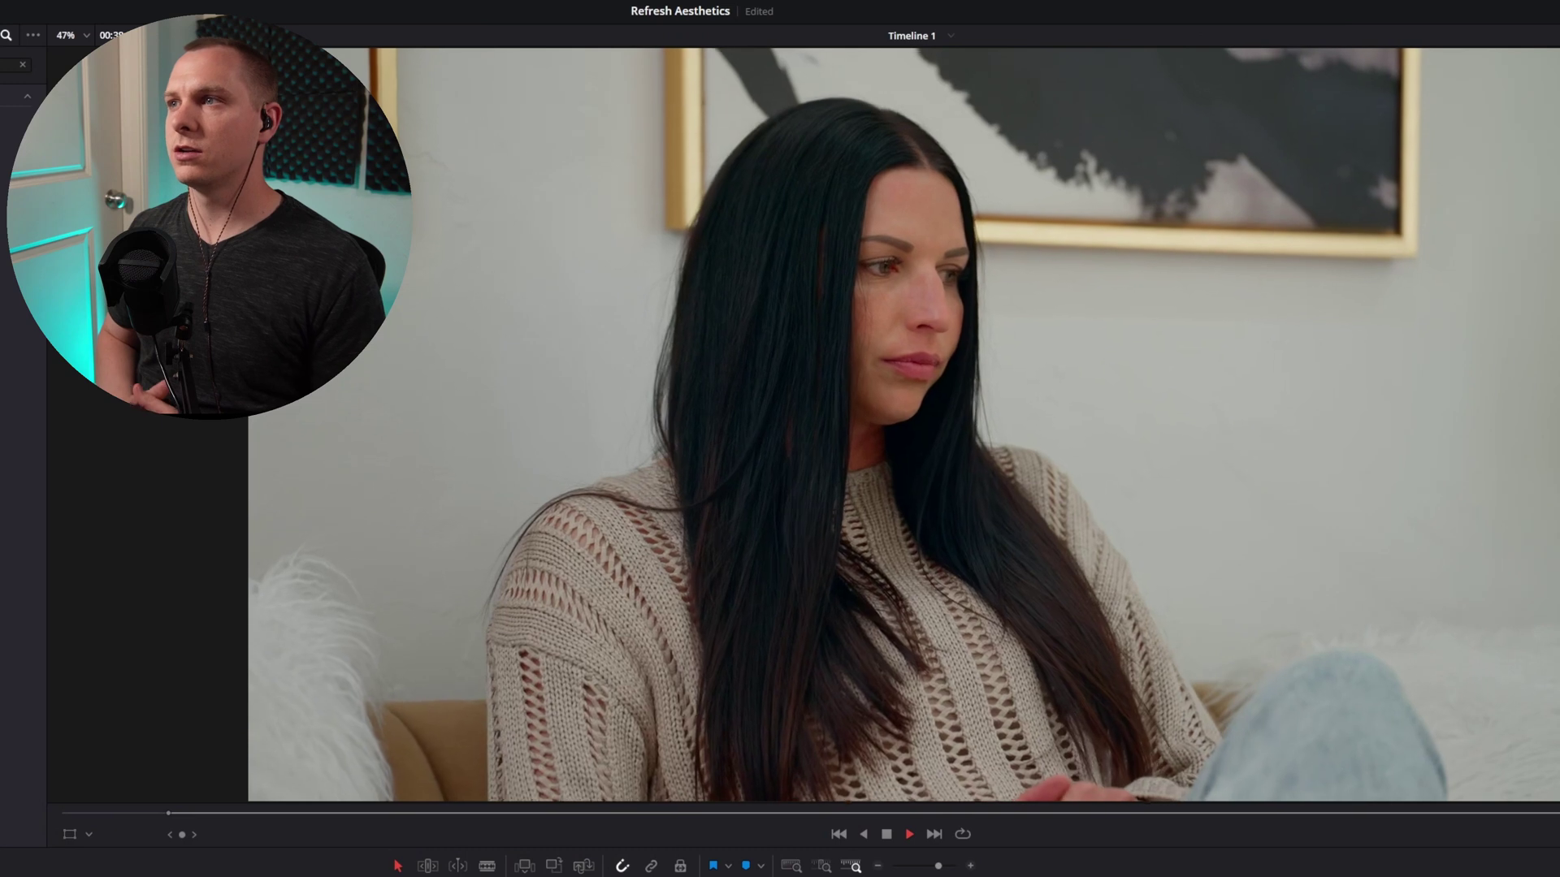
{"action": "key", "text": "space"}
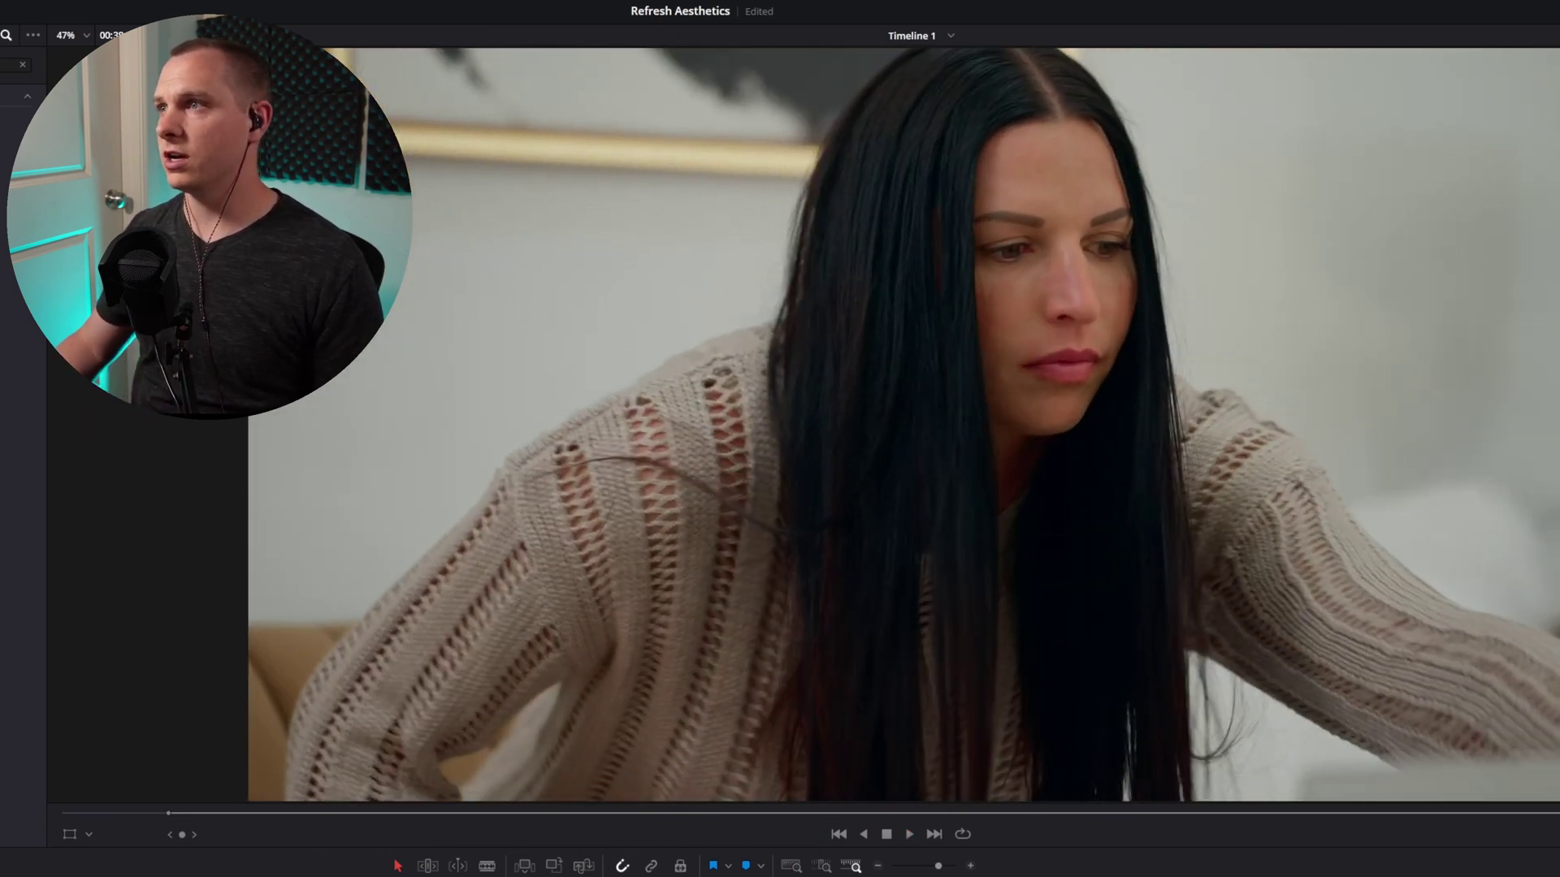
{"action": "key", "text": "shift+d"}
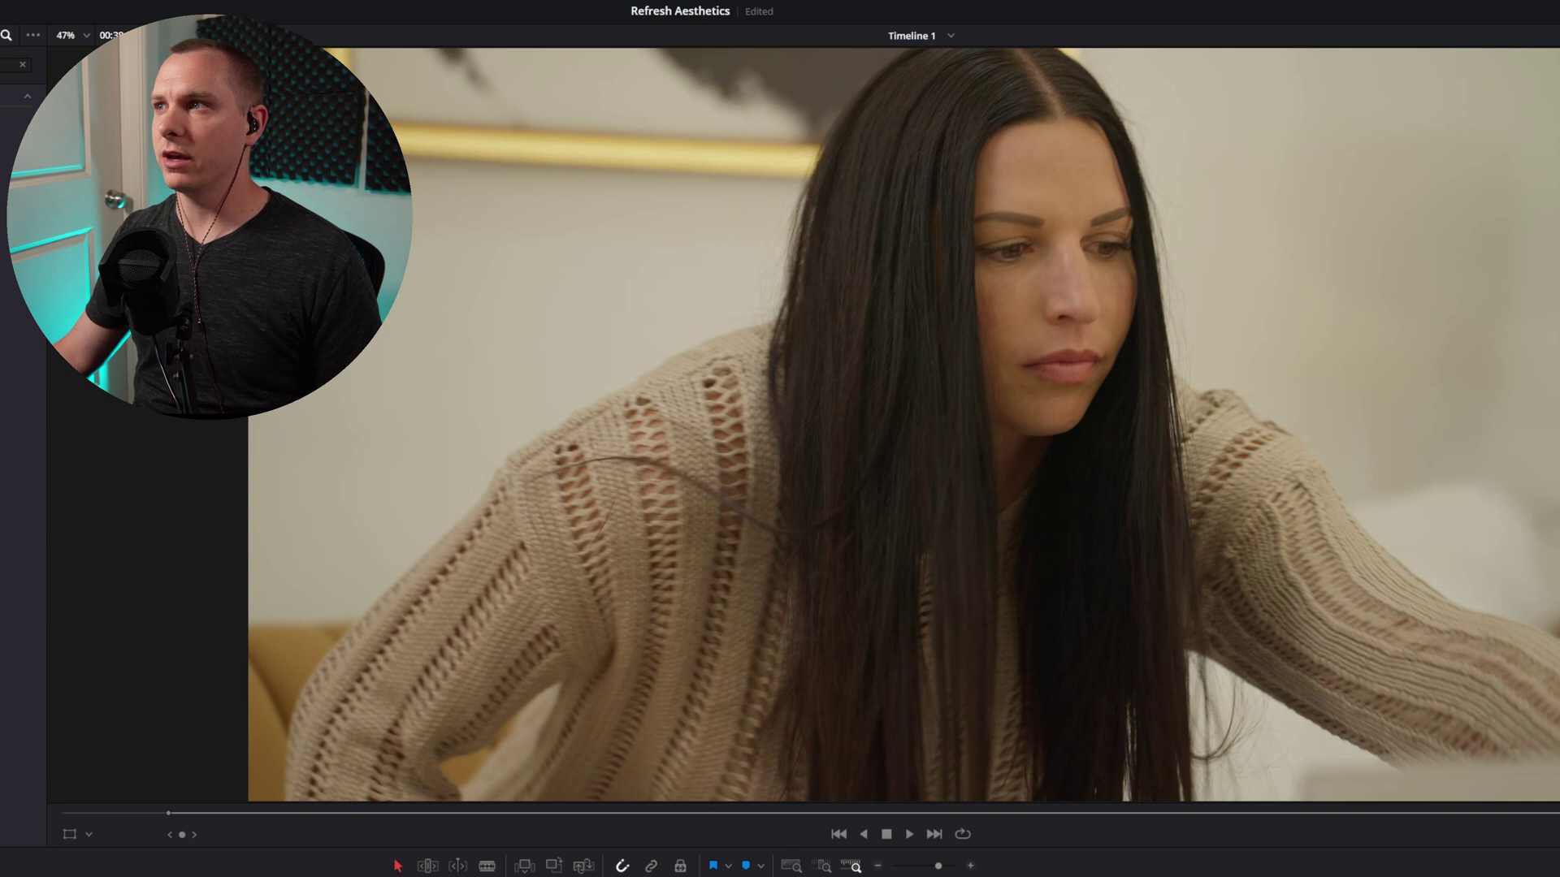
{"action": "key", "text": "shift+d"}
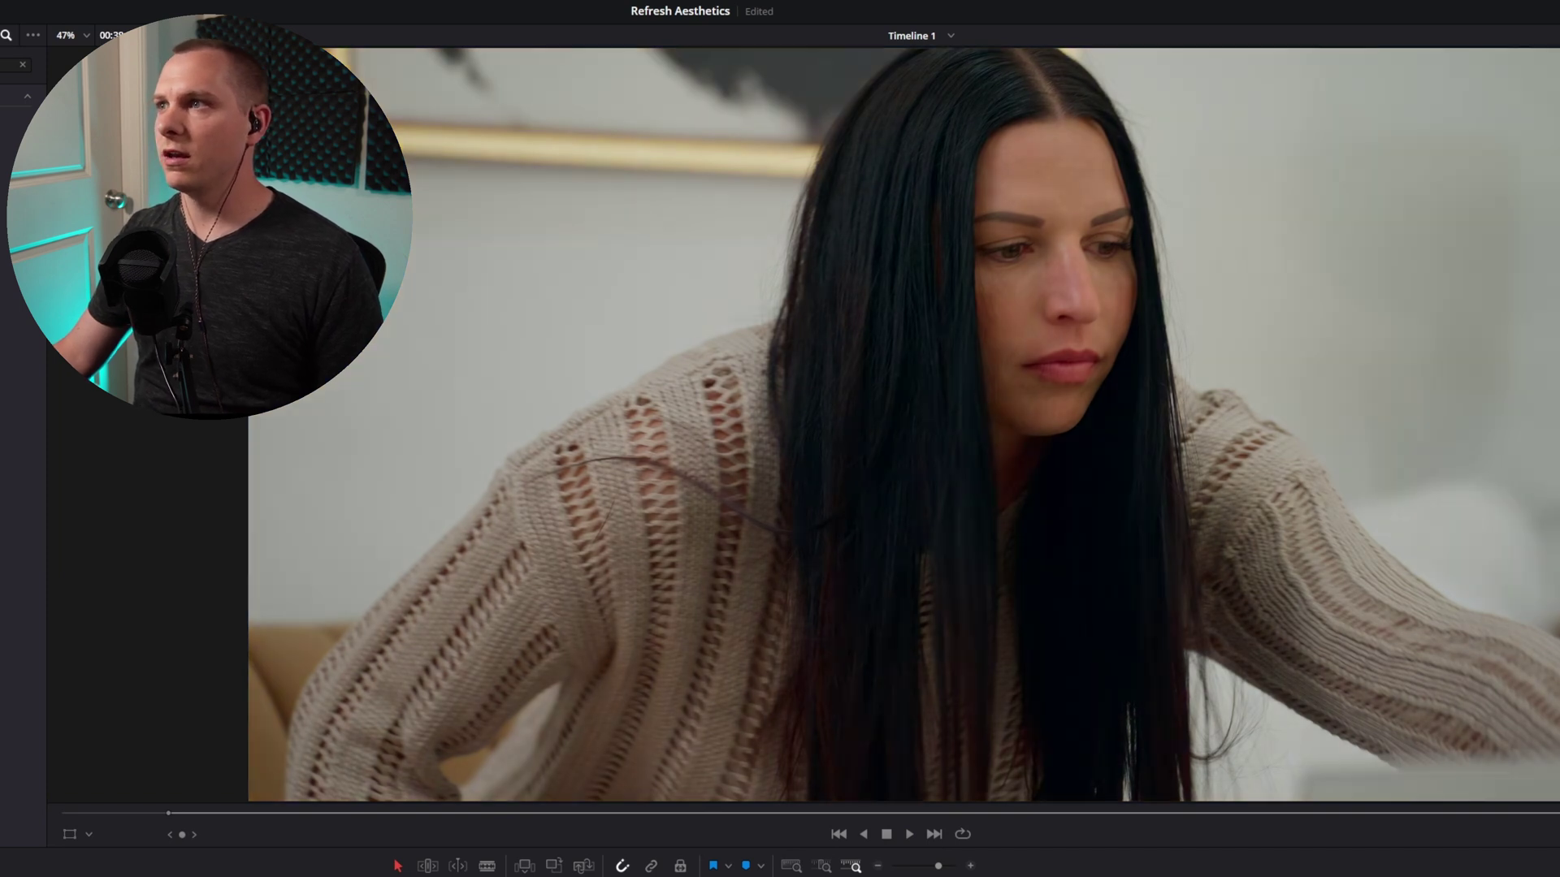